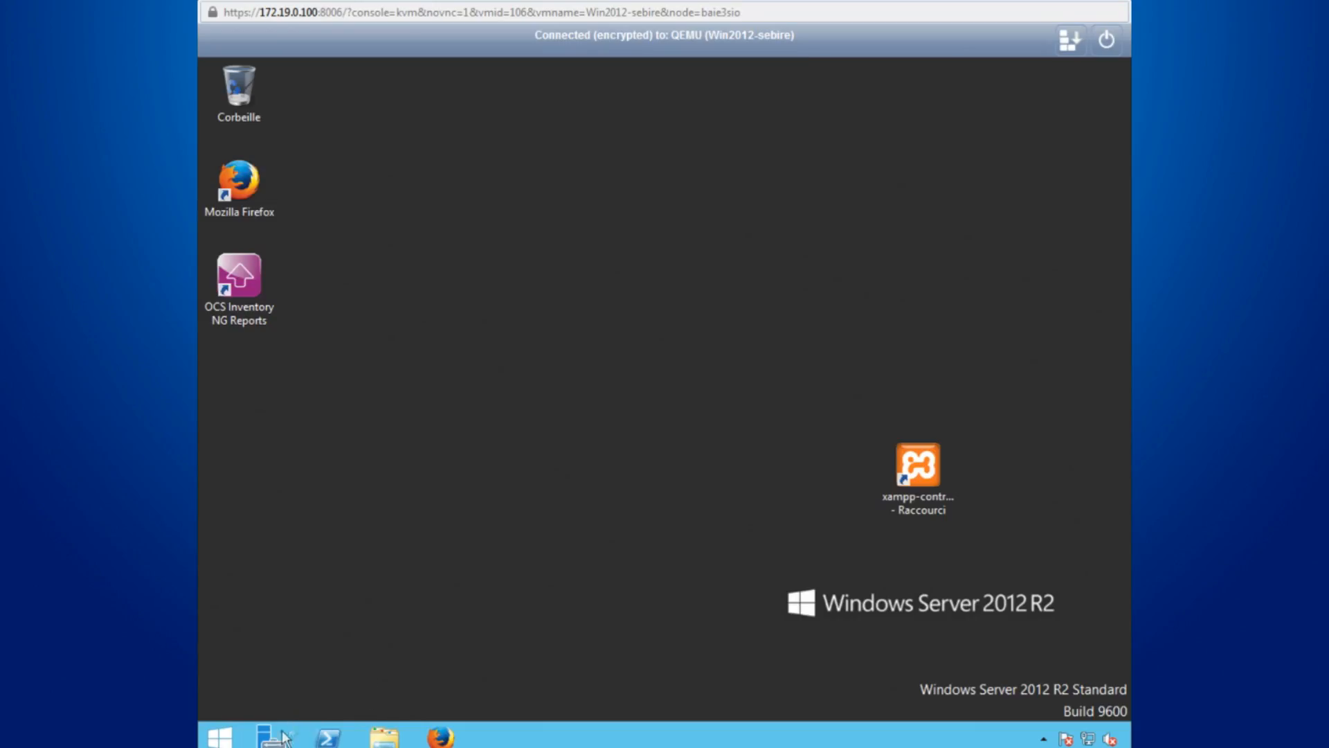
- Start adding roles in Server Manager with a role-based installation on the local server from the server pool
{"action": "left_click", "coordinate": [271, 735]}
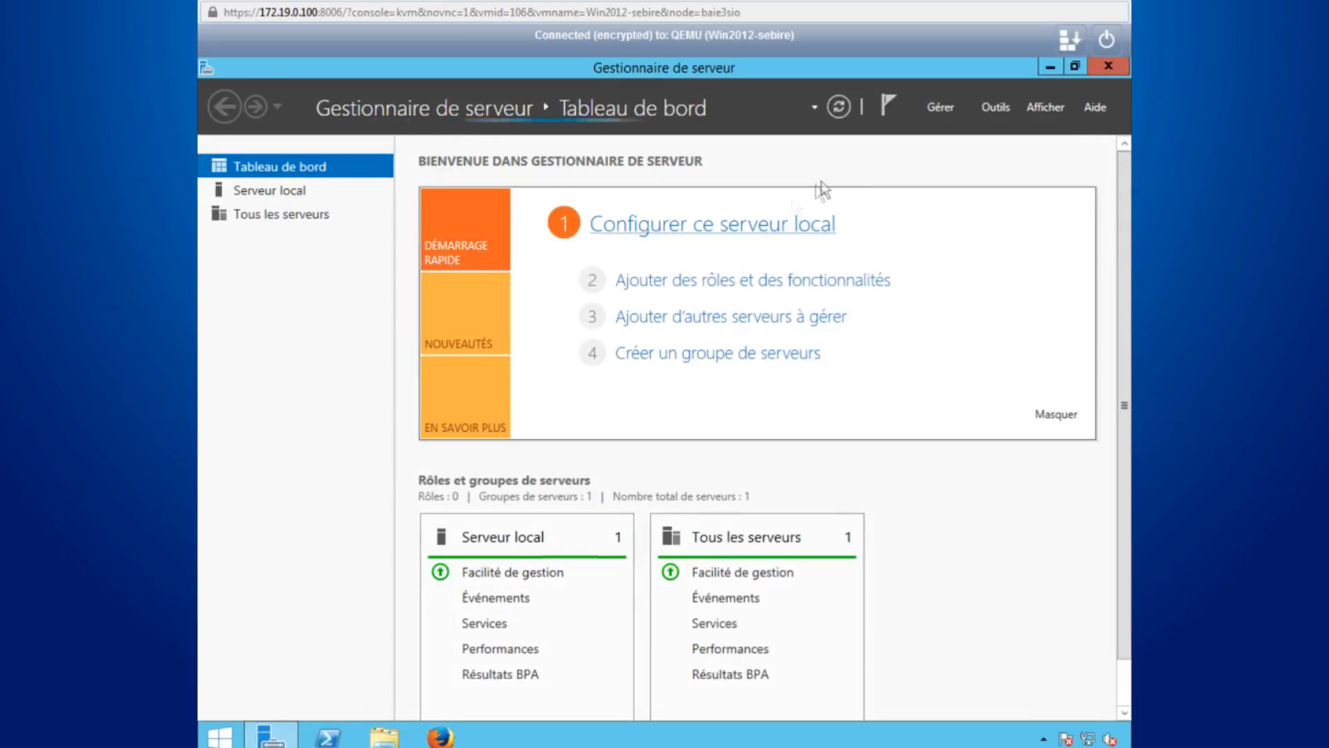
{"action": "left_click", "coordinate": [940, 109]}
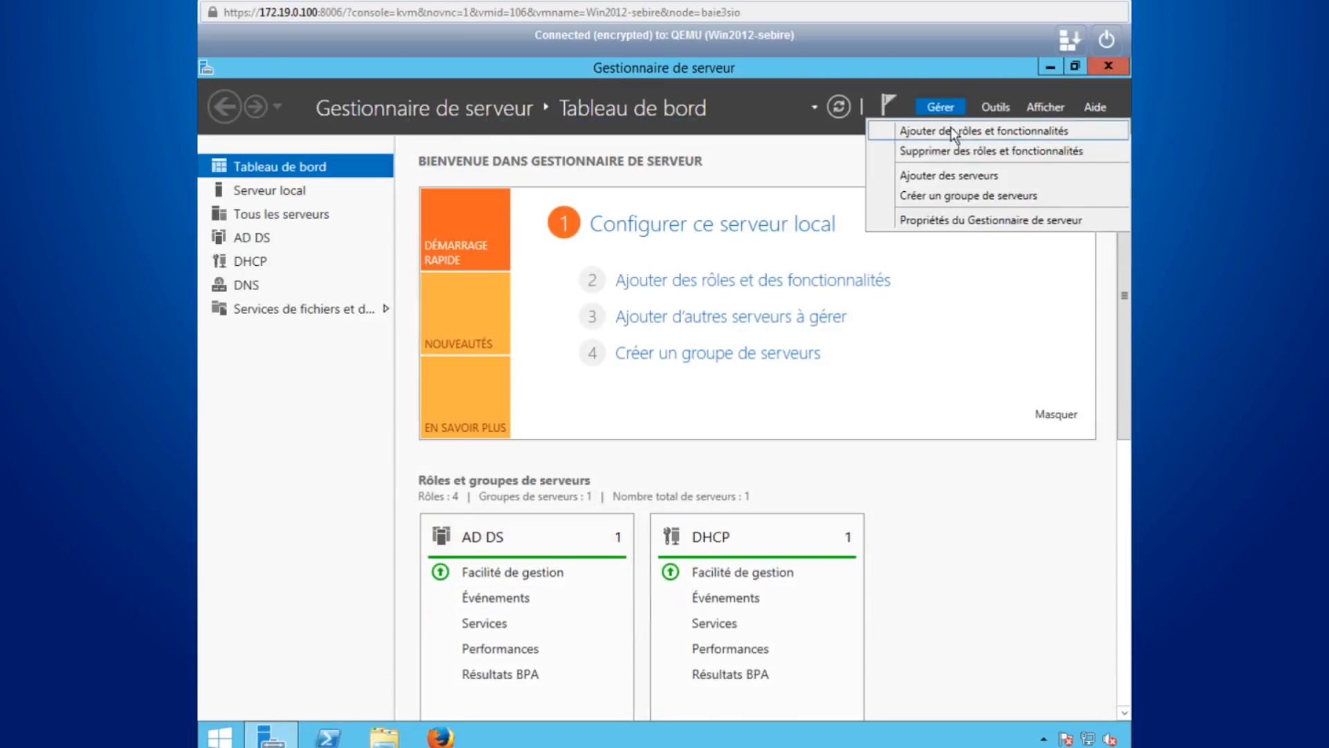
{"action": "left_click", "coordinate": [949, 130]}
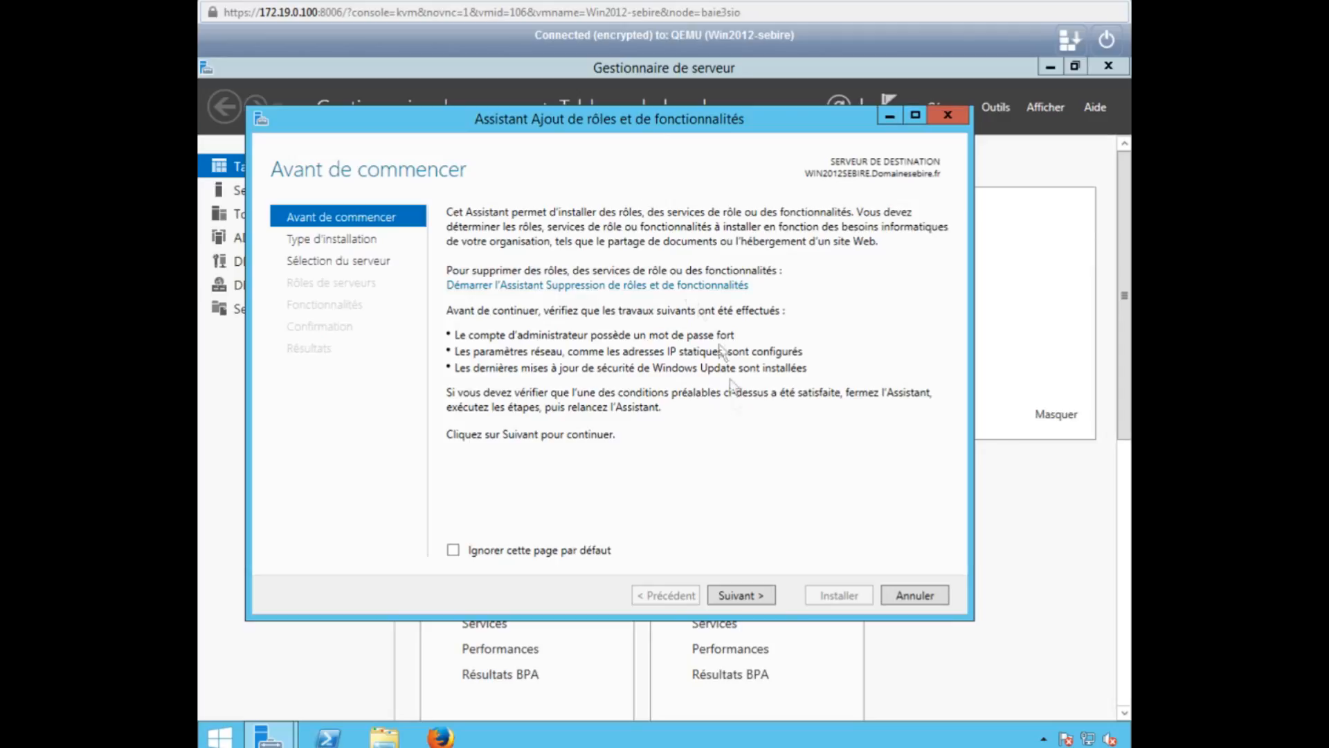
{"action": "left_click", "coordinate": [731, 598]}
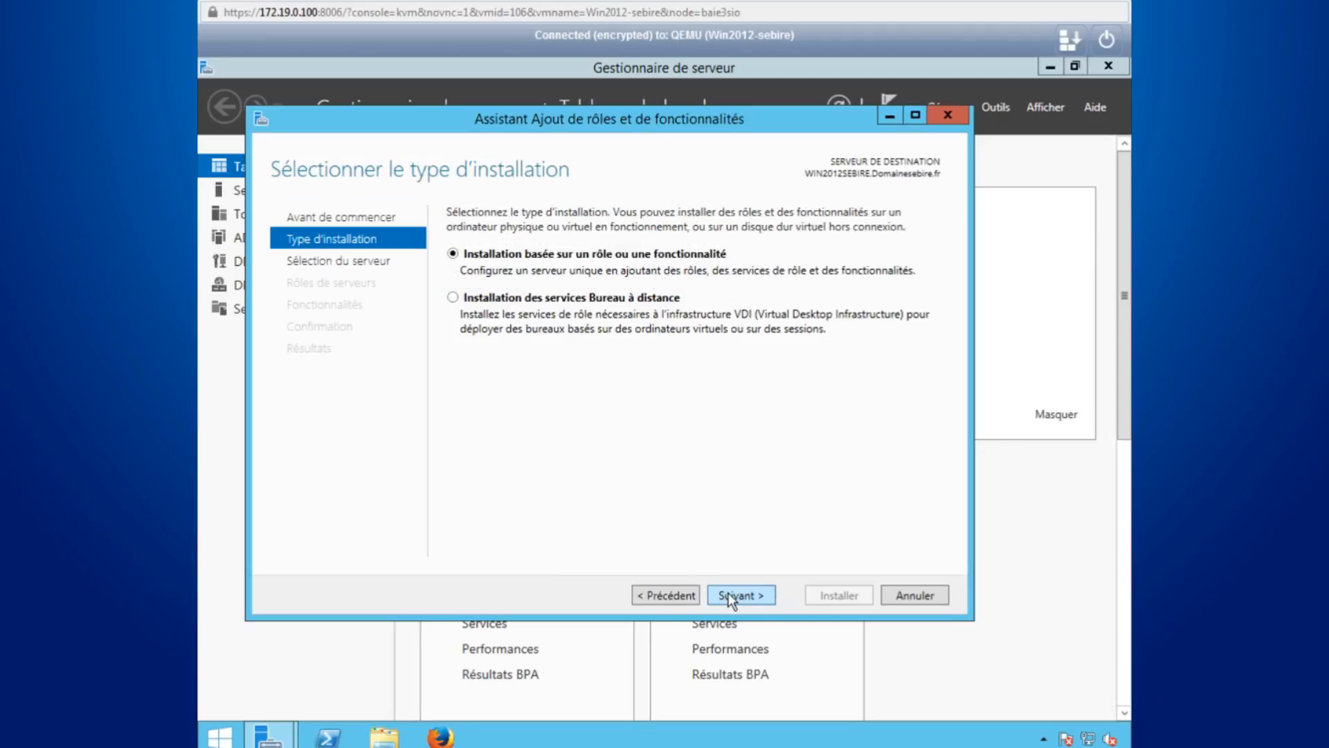
{"action": "left_click", "coordinate": [731, 596]}
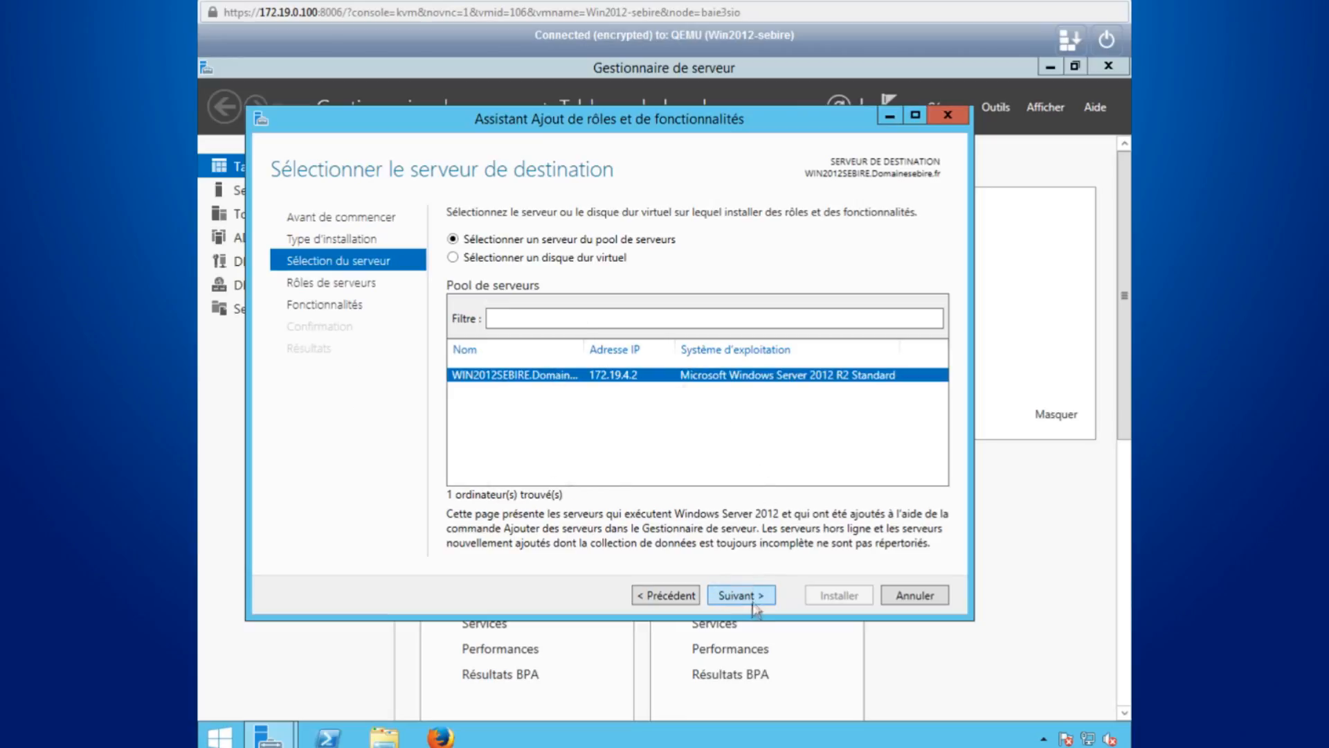
{"action": "left_click", "coordinate": [751, 600]}
- Select the role Services d'impression et de numérisation de document together with its required management tools
{"action": "scroll", "coordinate": [547, 415], "scroll_direction": "down", "scroll_amount": 1}
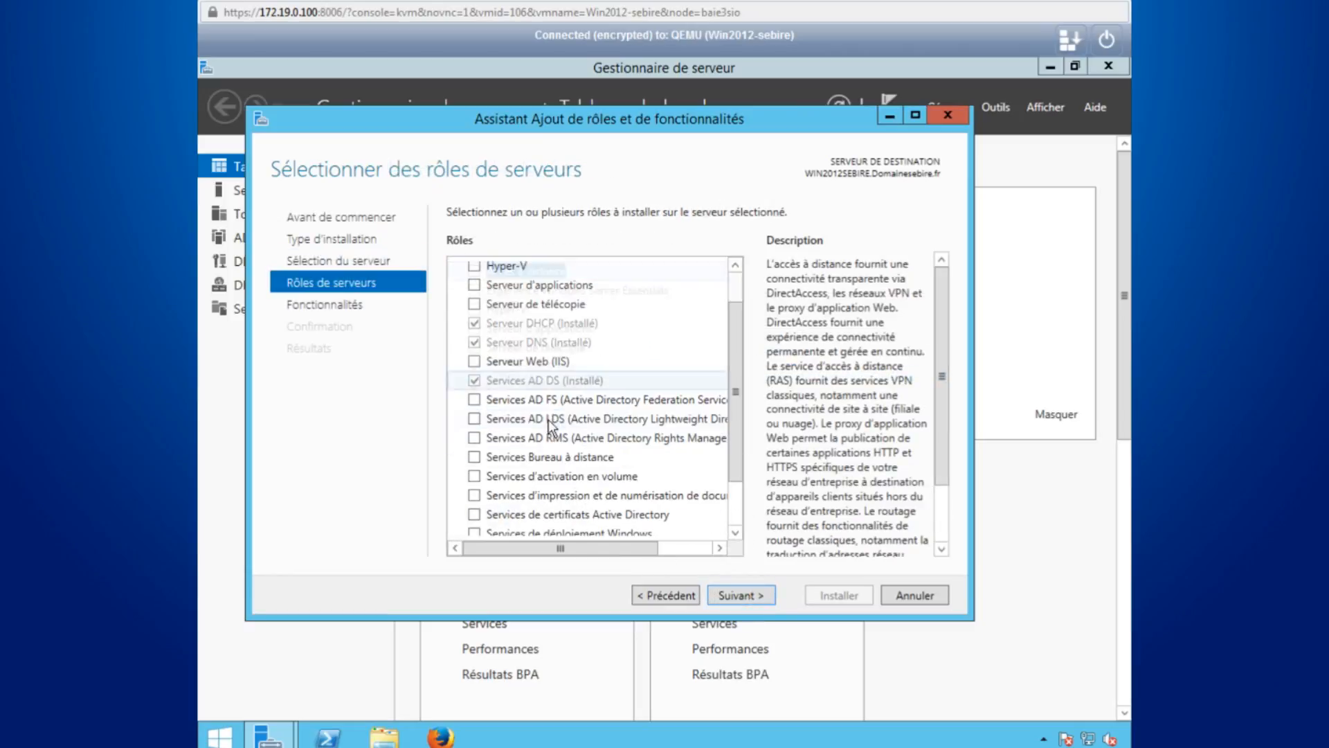
{"action": "scroll", "coordinate": [528, 405], "scroll_direction": "down", "scroll_amount": 1}
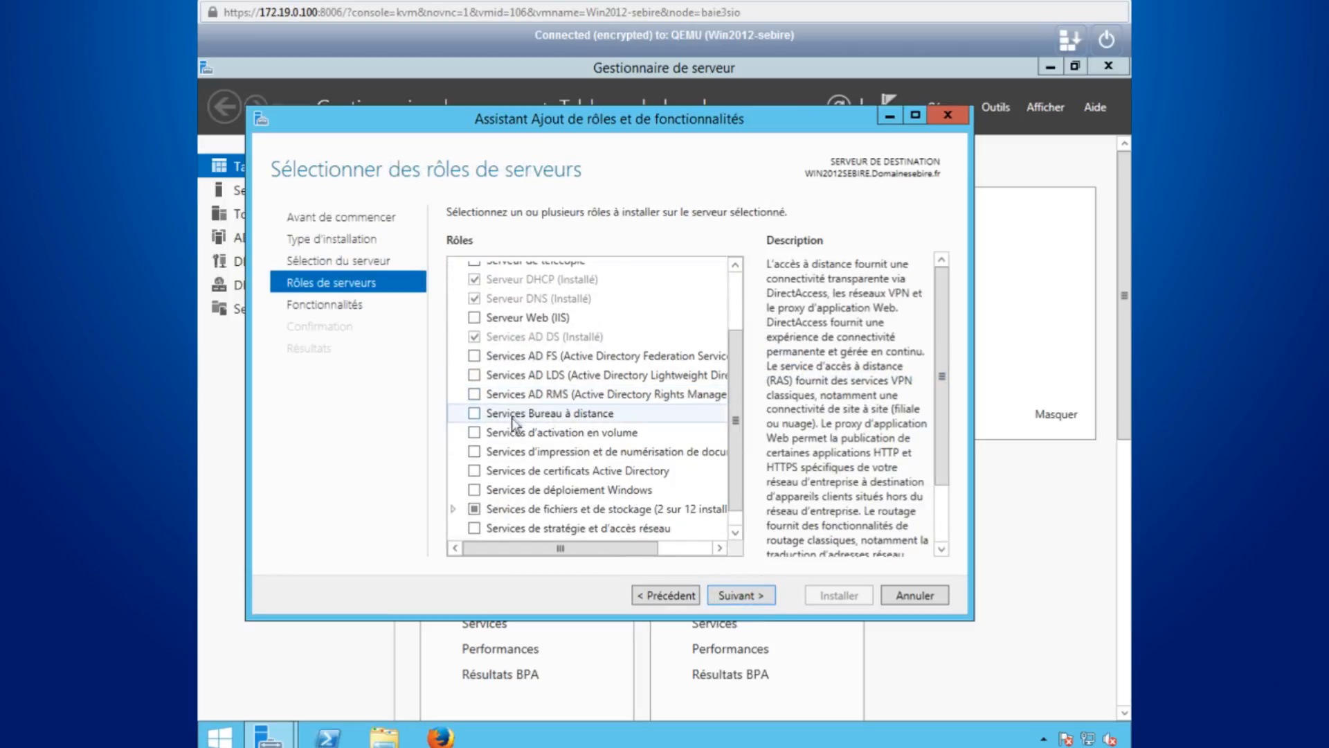
{"action": "left_click", "coordinate": [474, 454]}
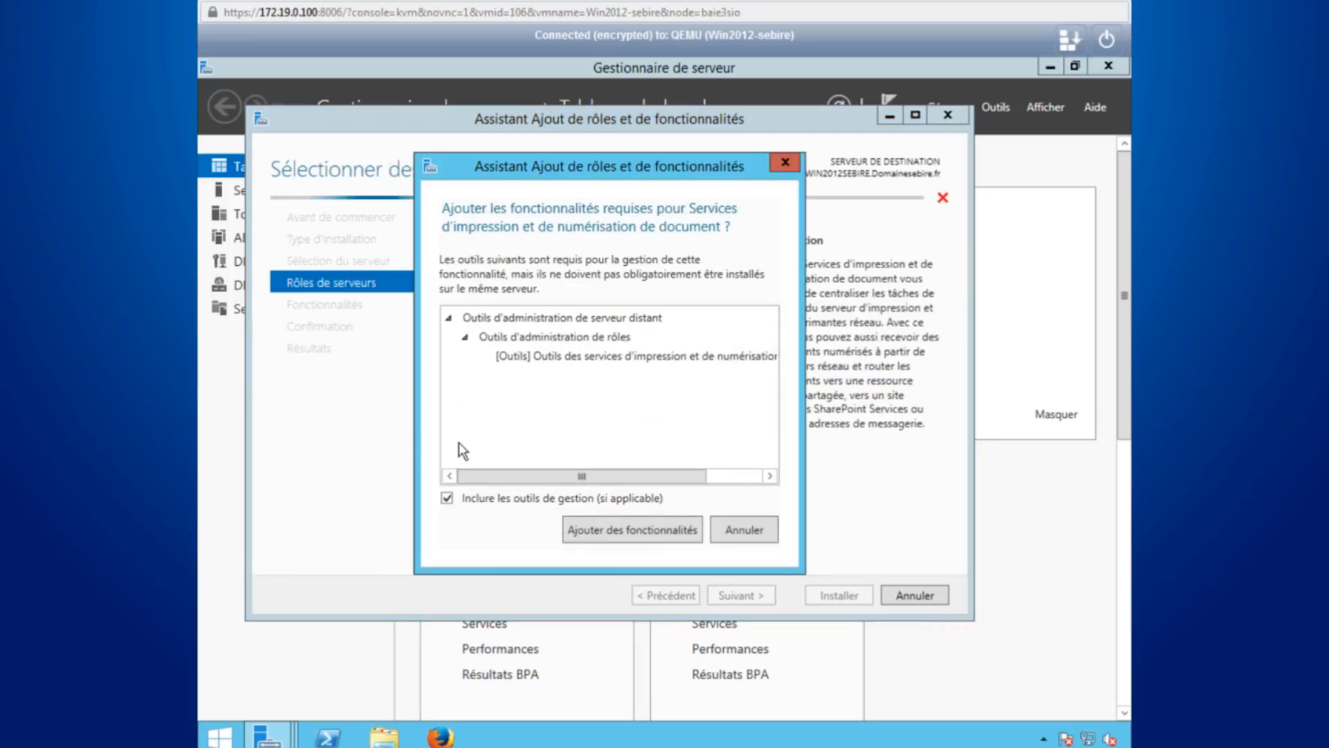
{"action": "left_click", "coordinate": [612, 530]}
{"action": "mouse_move", "coordinate": [572, 549]}
{"action": "left_mouse_down"}
{"action": "mouse_move", "coordinate": [597, 551]}
{"action": "mouse_move", "coordinate": [557, 551]}
{"action": "left_mouse_up"}
{"action": "left_click", "coordinate": [736, 594]}
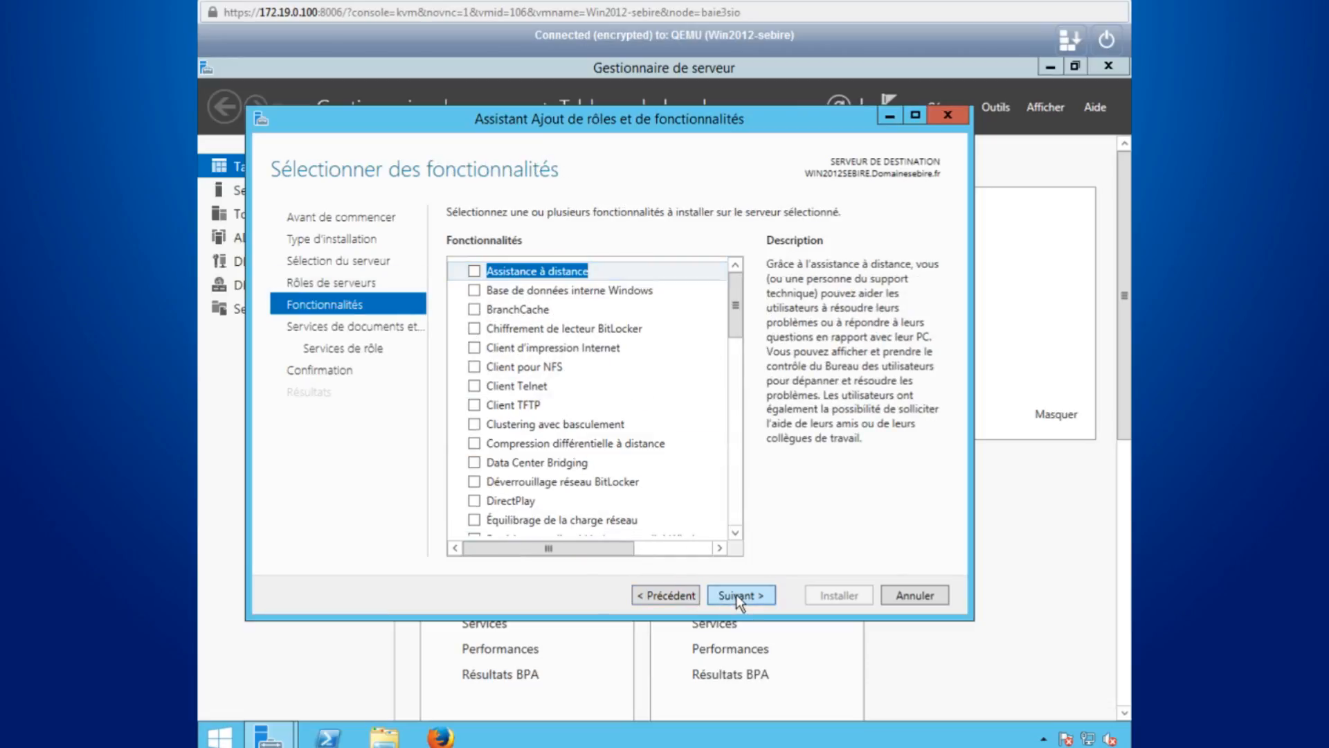
- Install the print services with only the Serveur d'impression role service, adding no extra features, and close the wizard
{"action": "left_click", "coordinate": [736, 594]}
{"action": "left_click", "coordinate": [736, 593]}
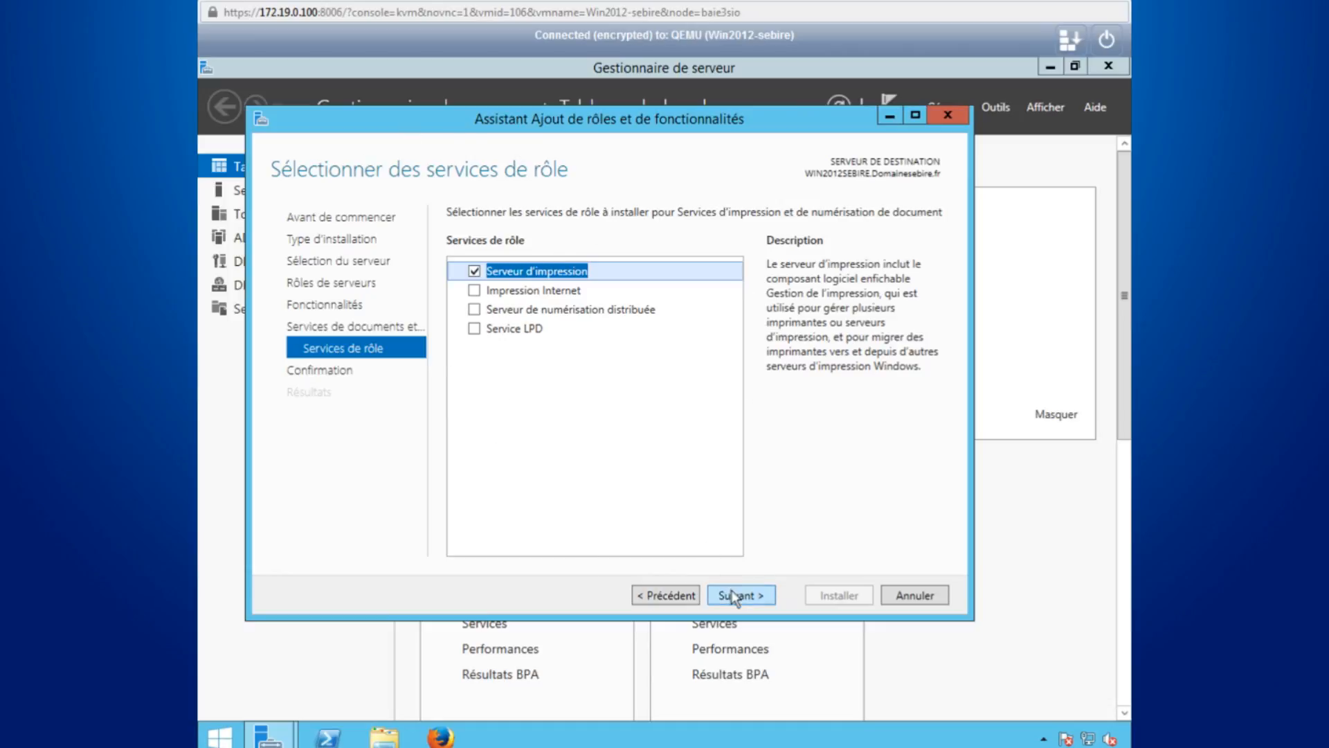
{"action": "left_click", "coordinate": [732, 596]}
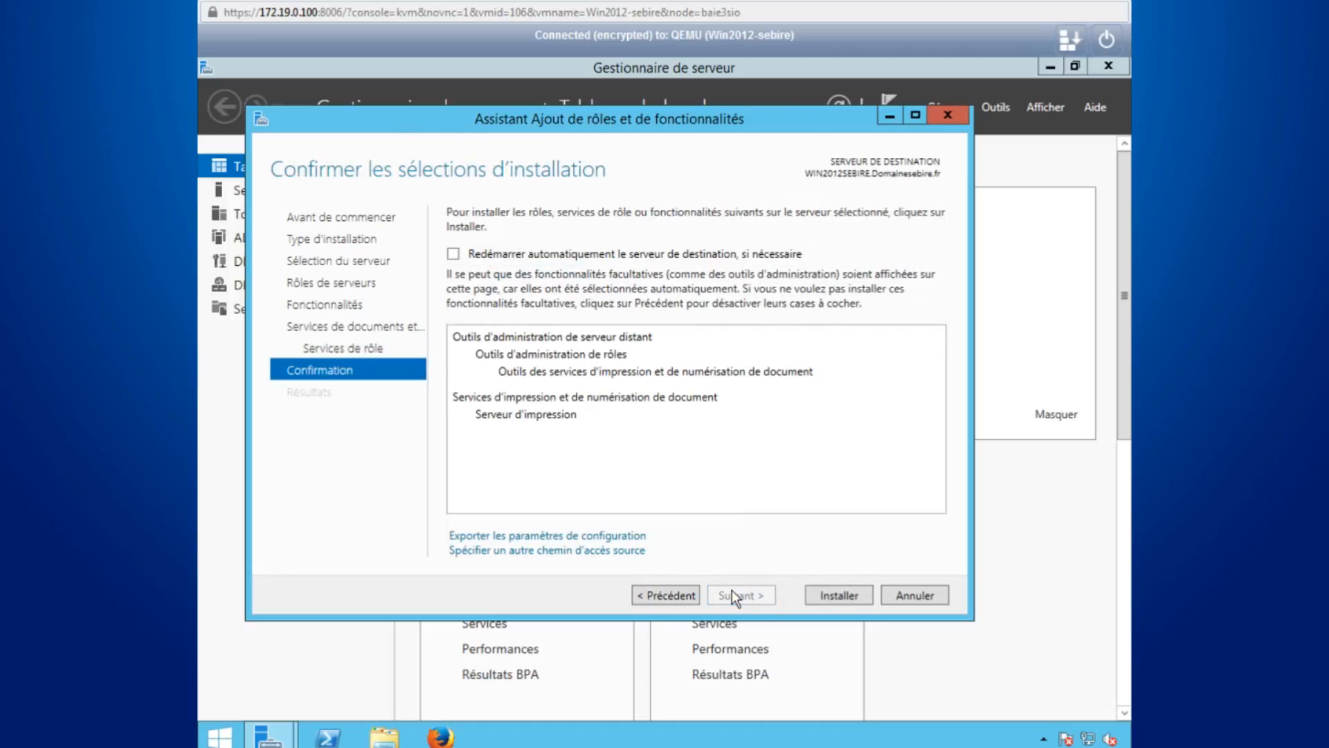
{"action": "left_click", "coordinate": [843, 596]}
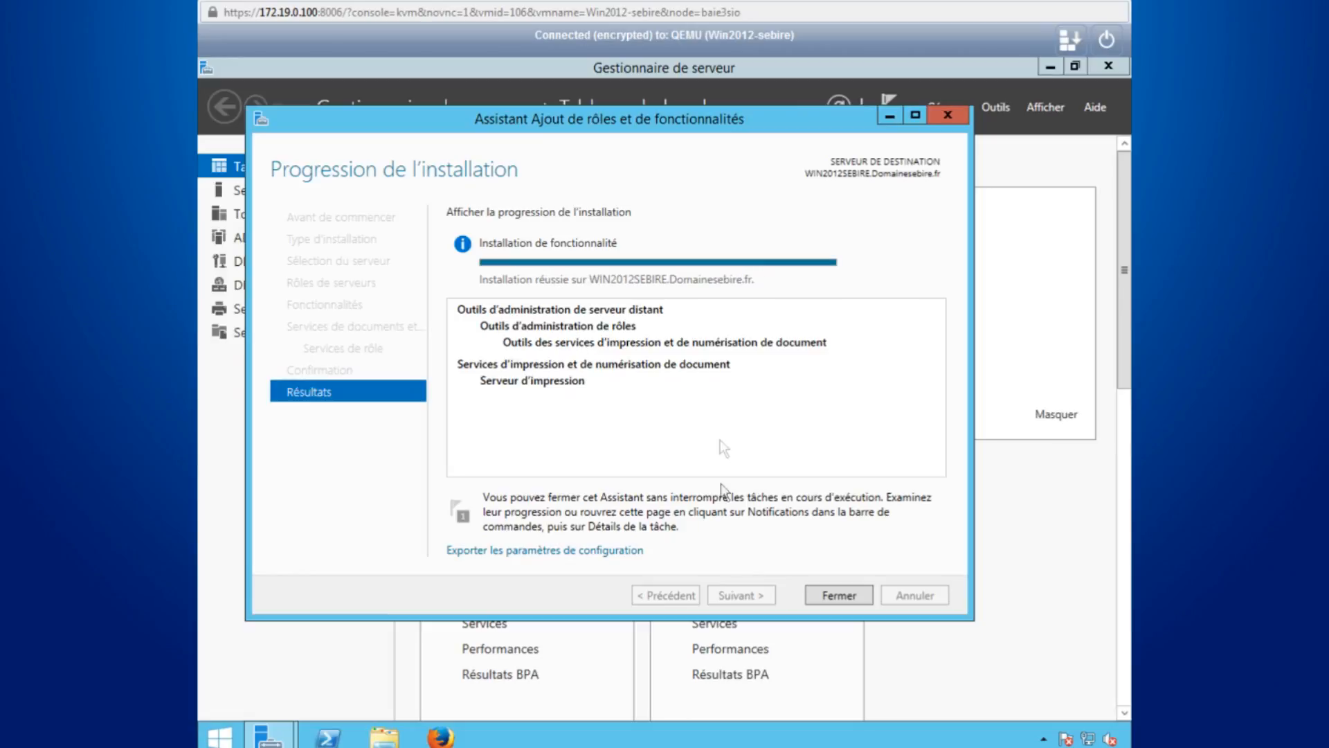
{"action": "left_click", "coordinate": [838, 595]}
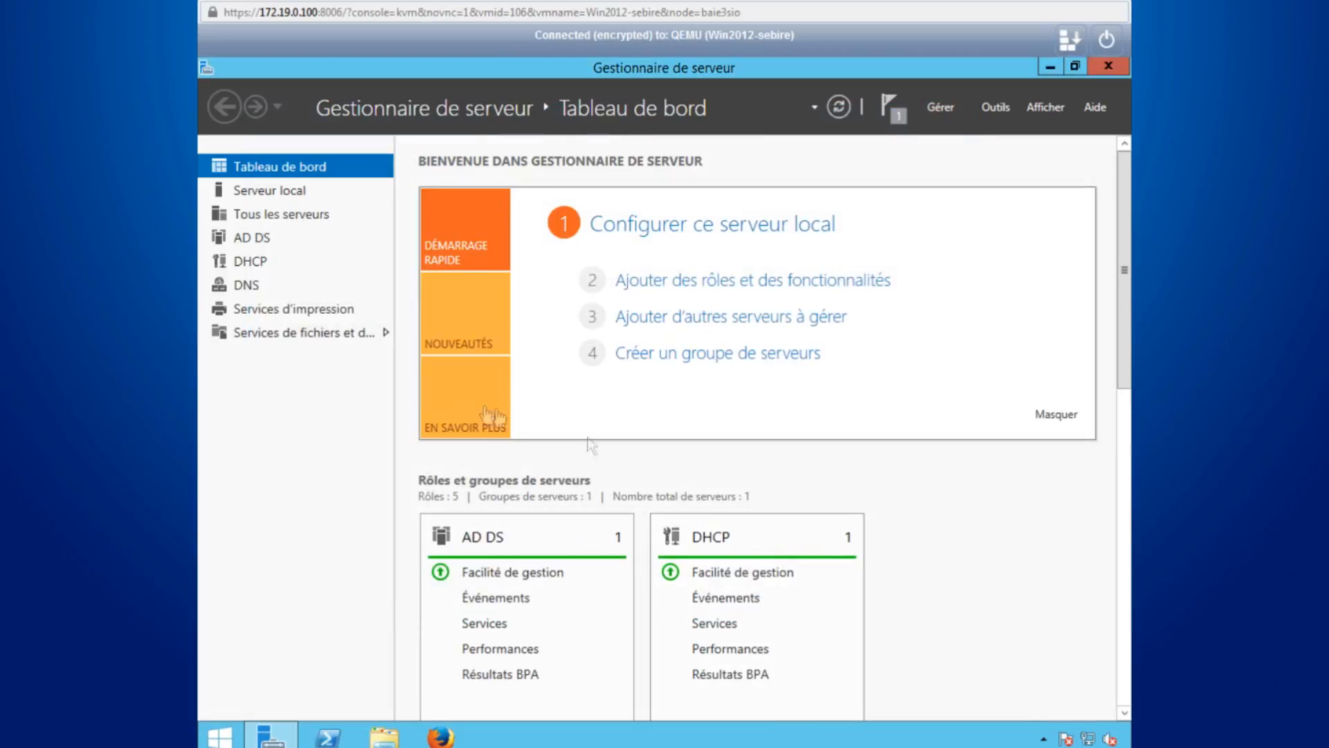
- Open the Gestion de l'impression console and display the local print server's Imprimantes list
{"action": "left_click", "coordinate": [271, 315]}
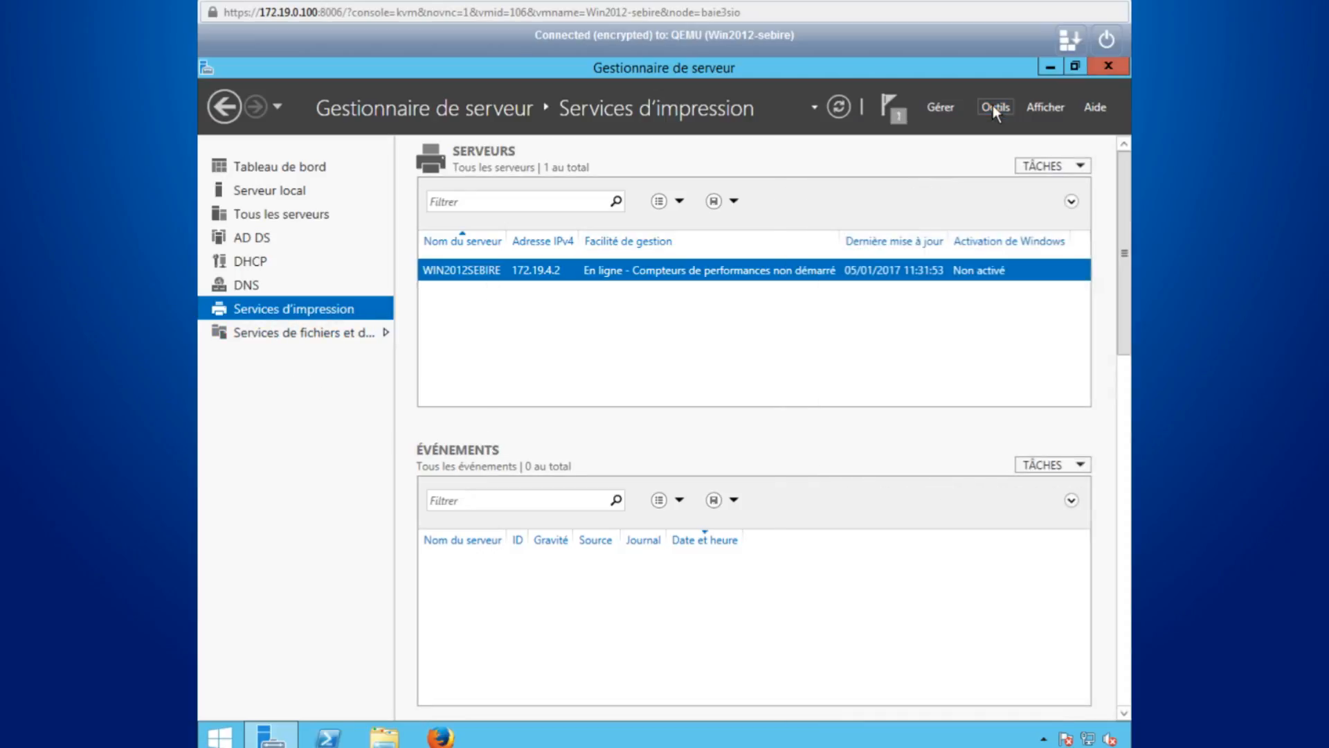
{"action": "left_click", "coordinate": [993, 106]}
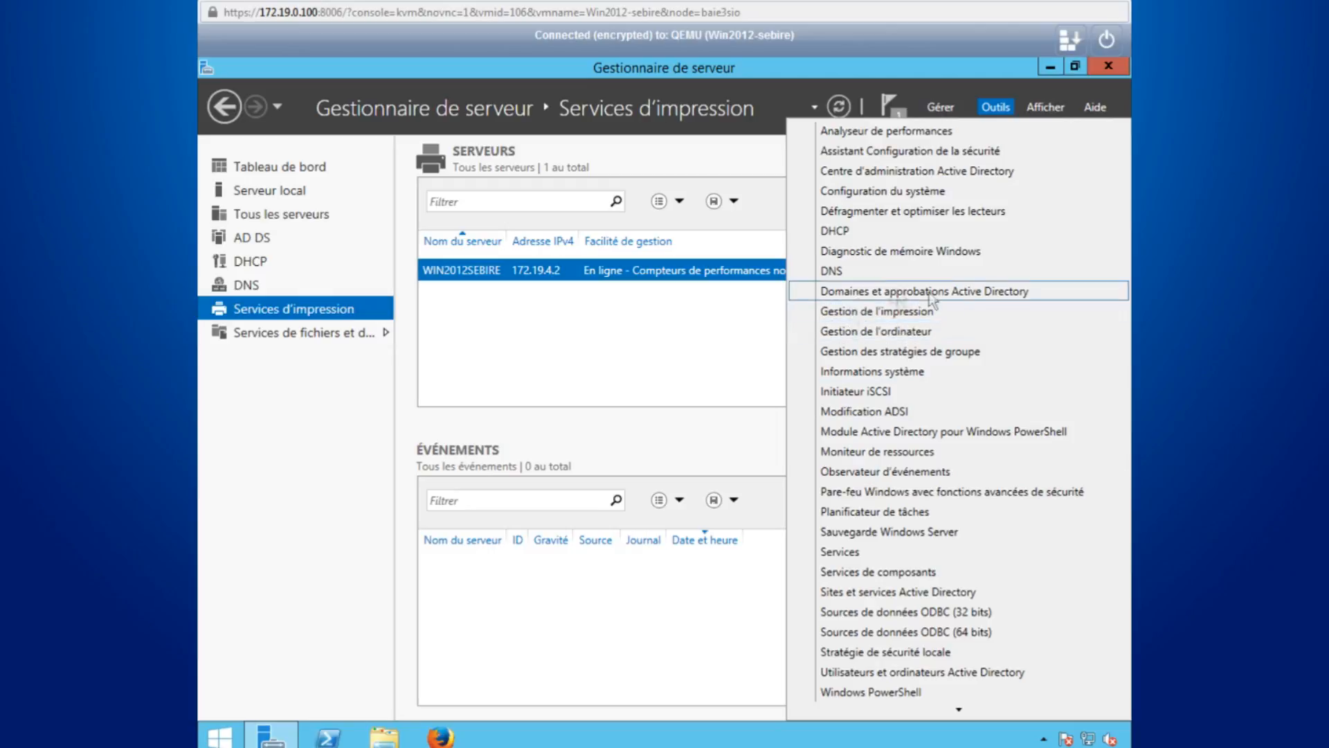
{"action": "left_click", "coordinate": [879, 311]}
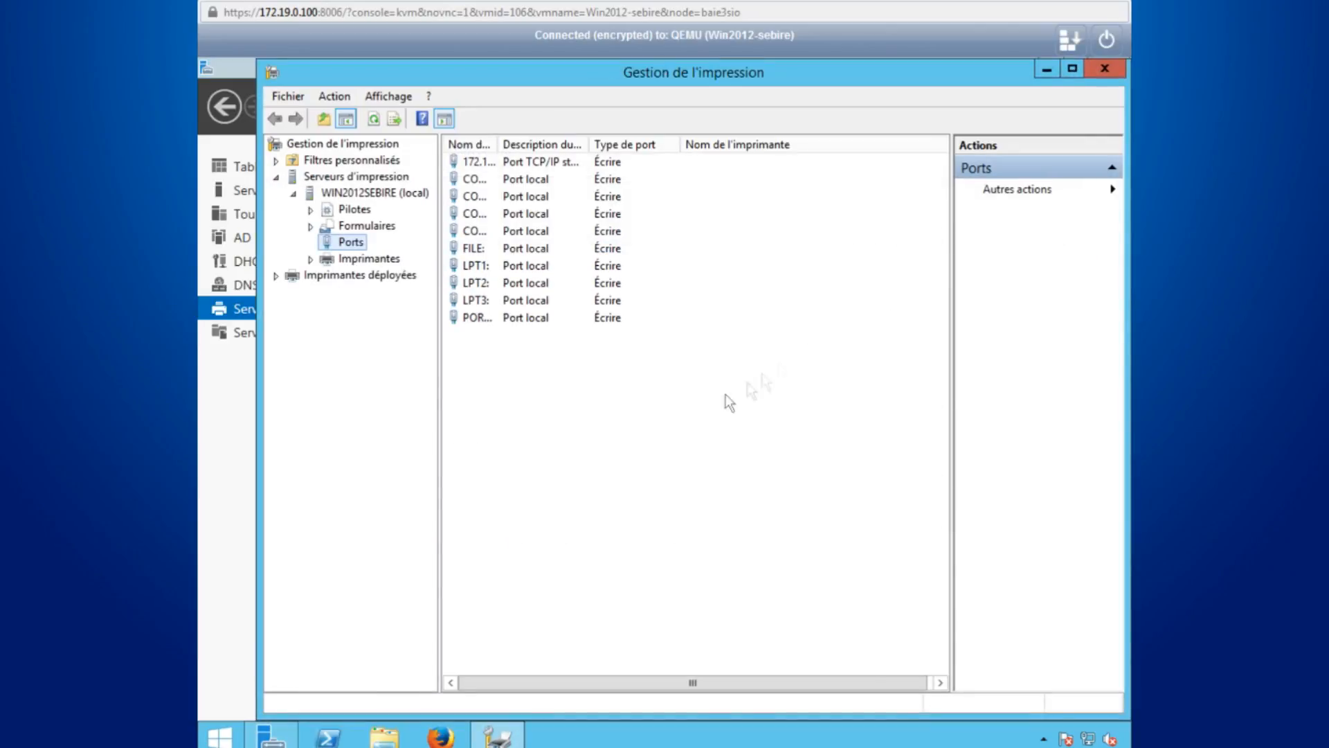
{"action": "left_click", "coordinate": [357, 258]}
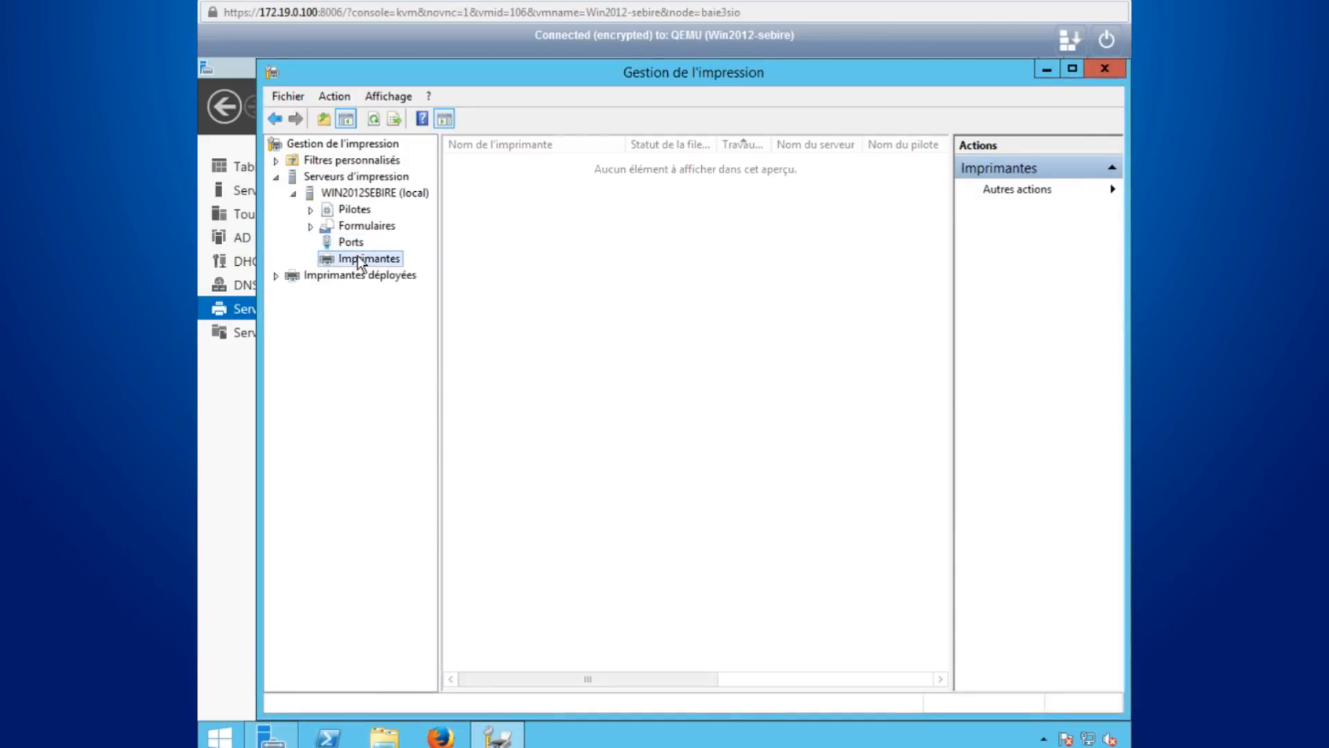
- Start adding a network printer by IP address as a Périphérique TCP/IP at 172.19.0.250
{"action": "right_click", "coordinate": [679, 252]}
{"action": "left_click", "coordinate": [759, 265]}
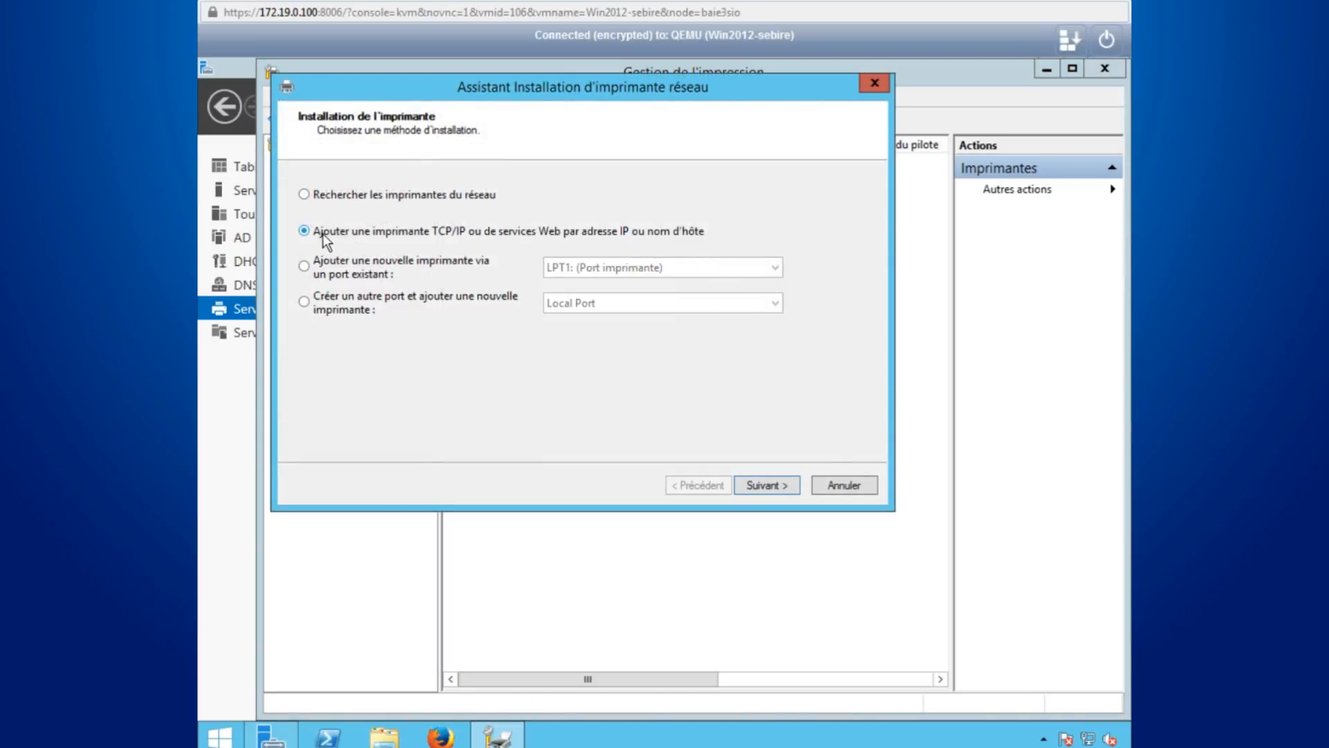
{"action": "left_click", "coordinate": [762, 485]}
{"action": "left_click", "coordinate": [581, 191]}
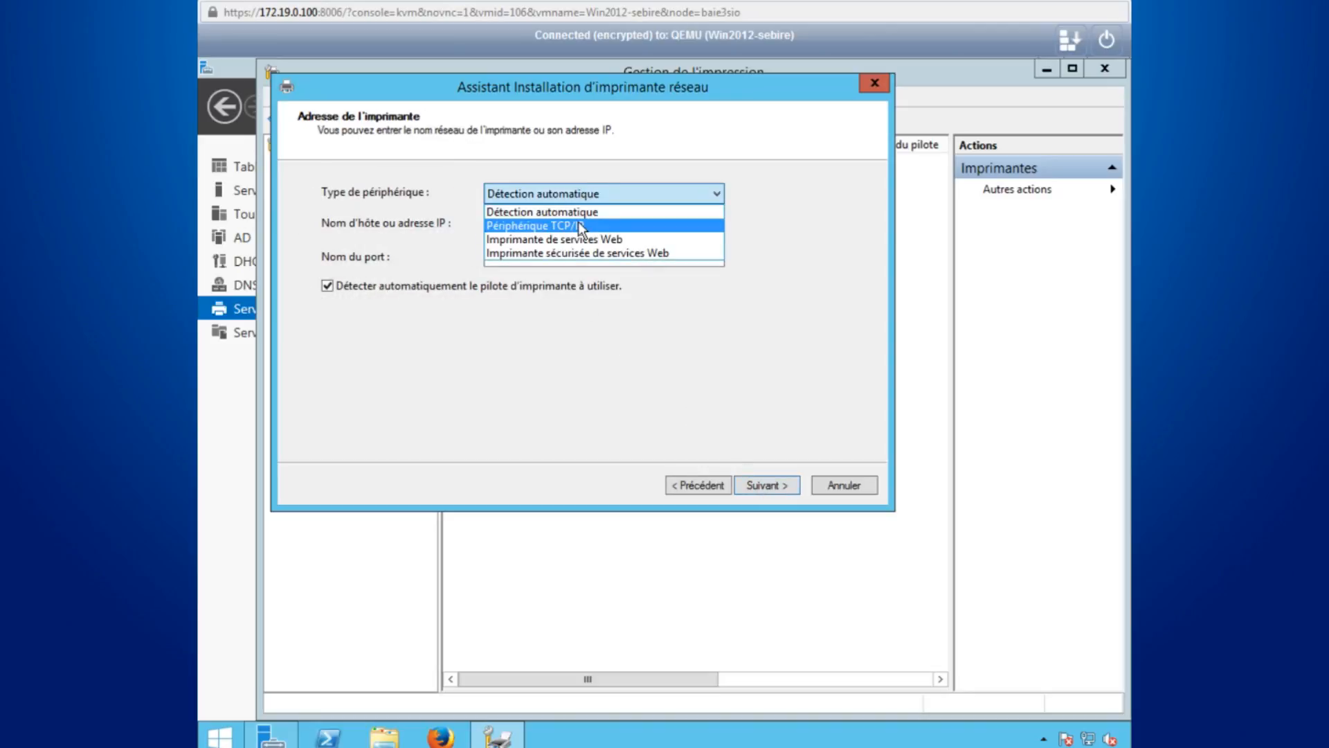
{"action": "left_click", "coordinate": [581, 226]}
{"action": "left_click", "coordinate": [534, 225]}
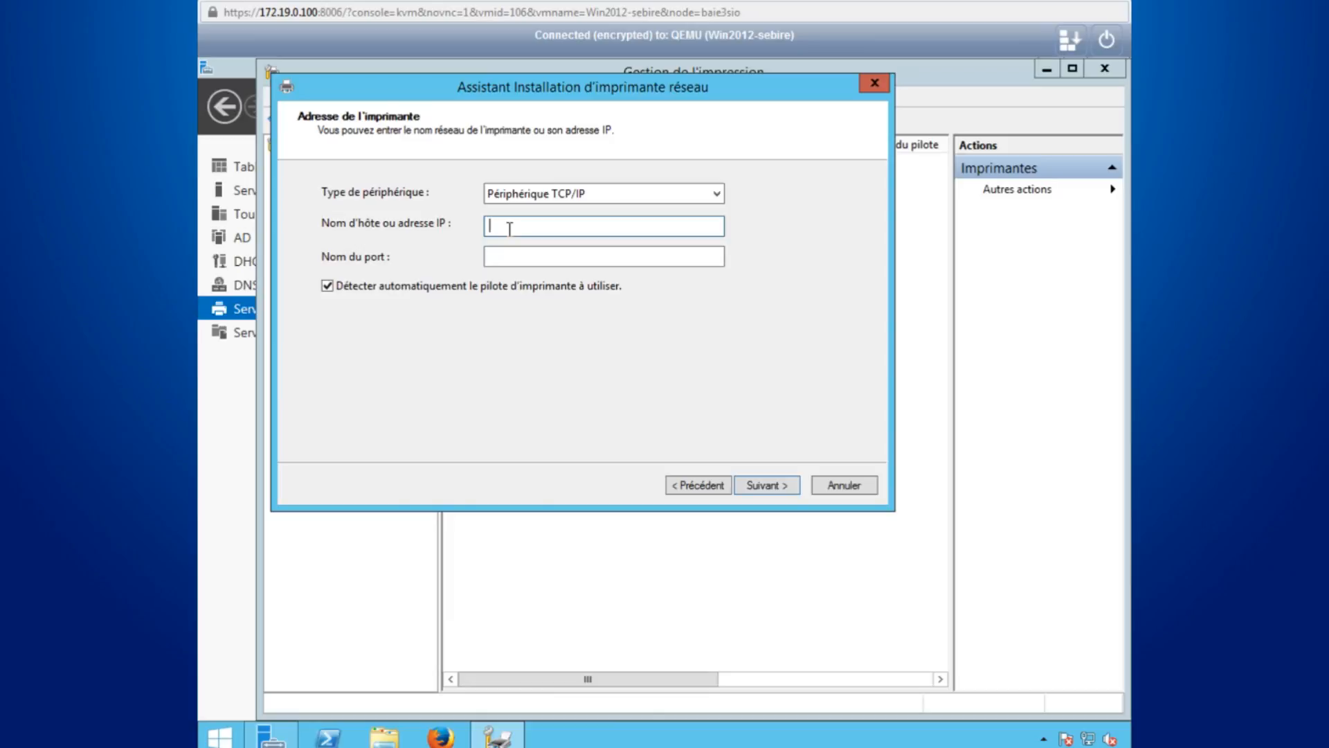
{"action": "type", "text": "172.19.0.250"}
{"action": "left_click", "coordinate": [755, 483]}
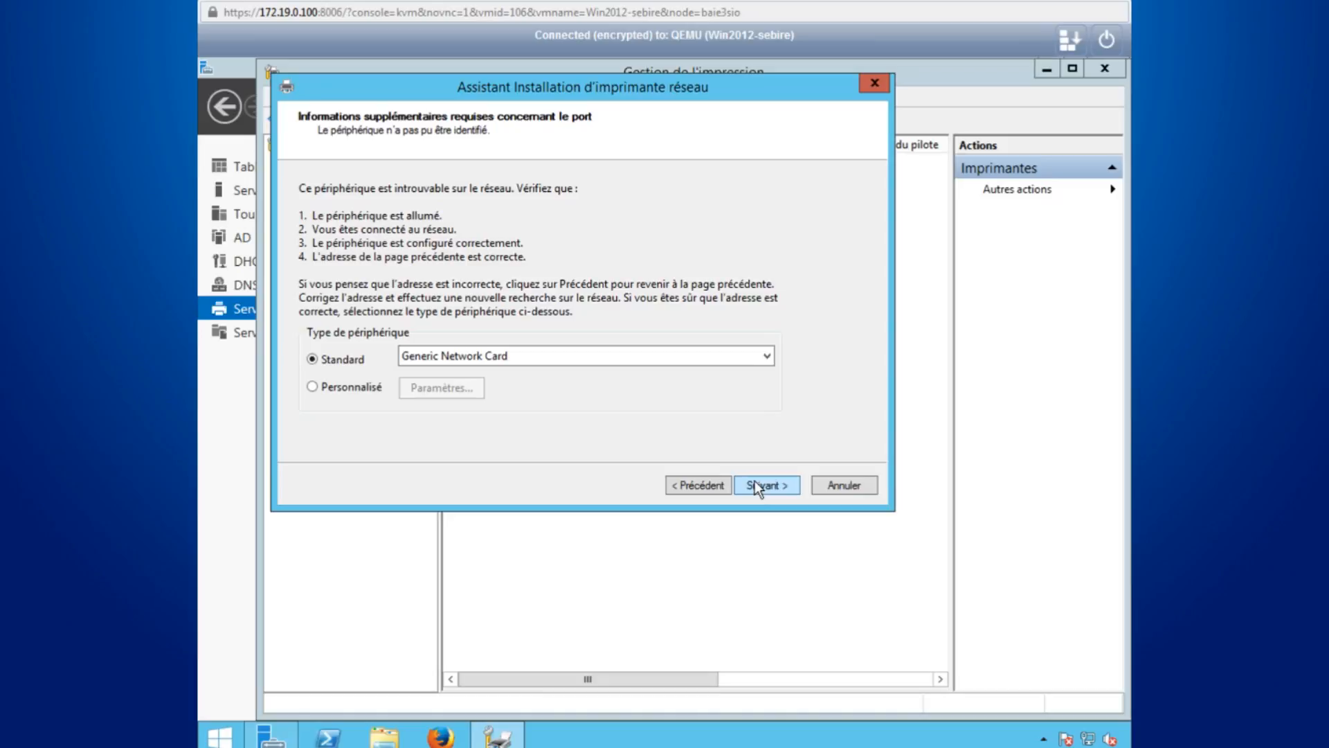
- Set the device type to Brother Print Server and install the new driver Brother Color Leg Type1 Class Driver
{"action": "left_click", "coordinate": [645, 355]}
{"action": "scroll", "coordinate": [623, 332], "scroll_direction": "up", "scroll_amount": 18}
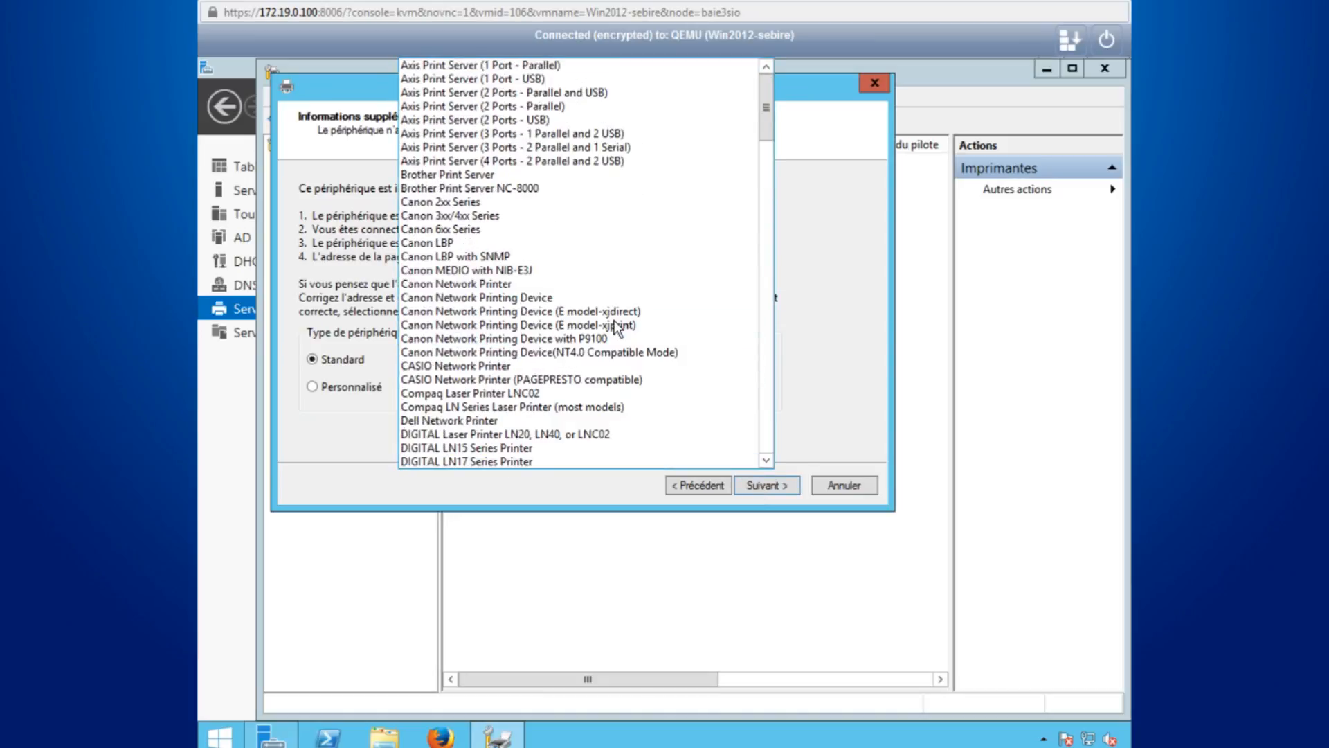
{"action": "left_click", "coordinate": [472, 175]}
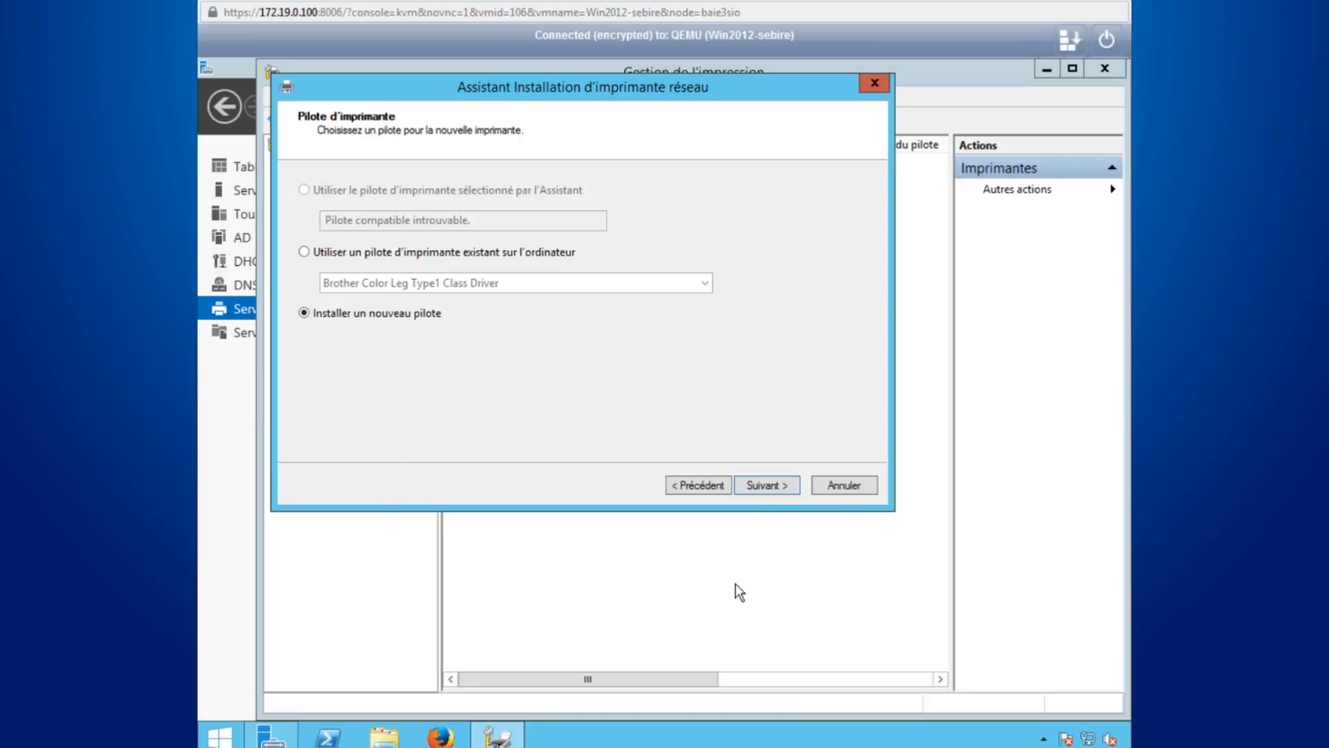
{"action": "left_click", "coordinate": [766, 483]}
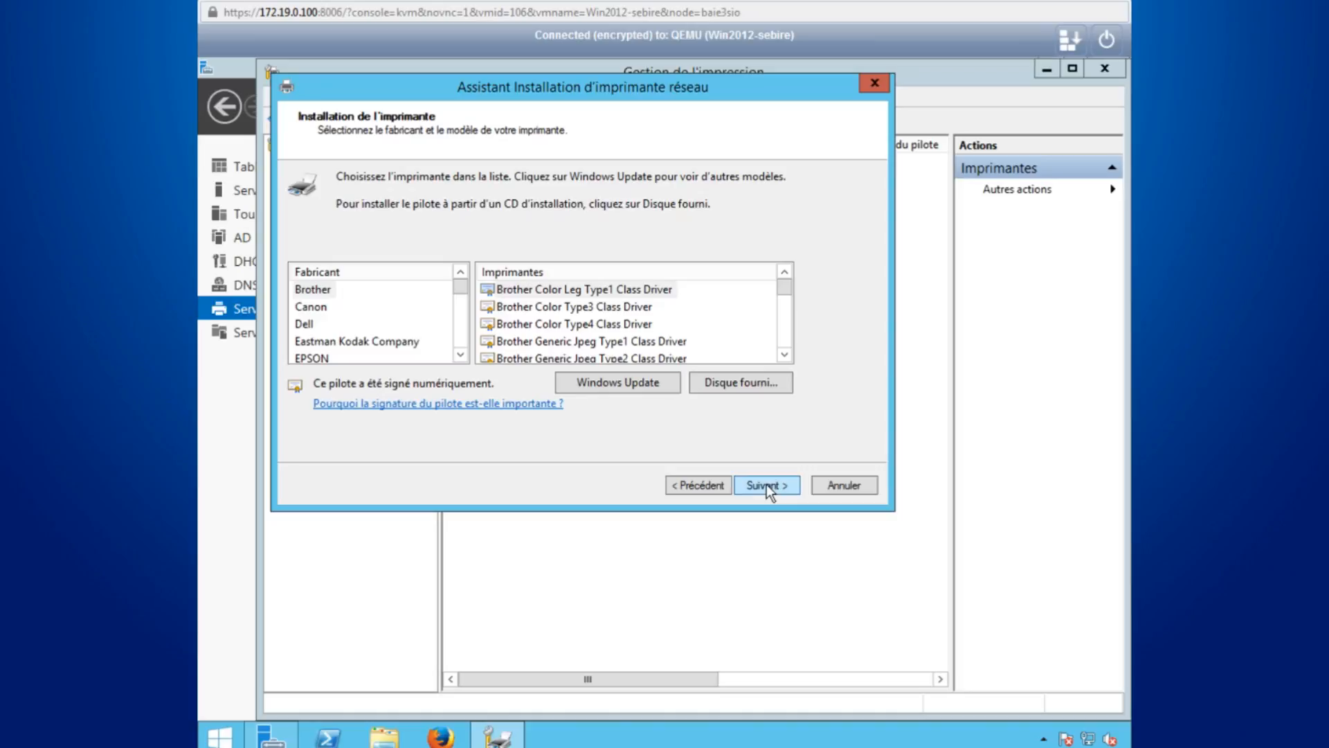
{"action": "left_click", "coordinate": [594, 287]}
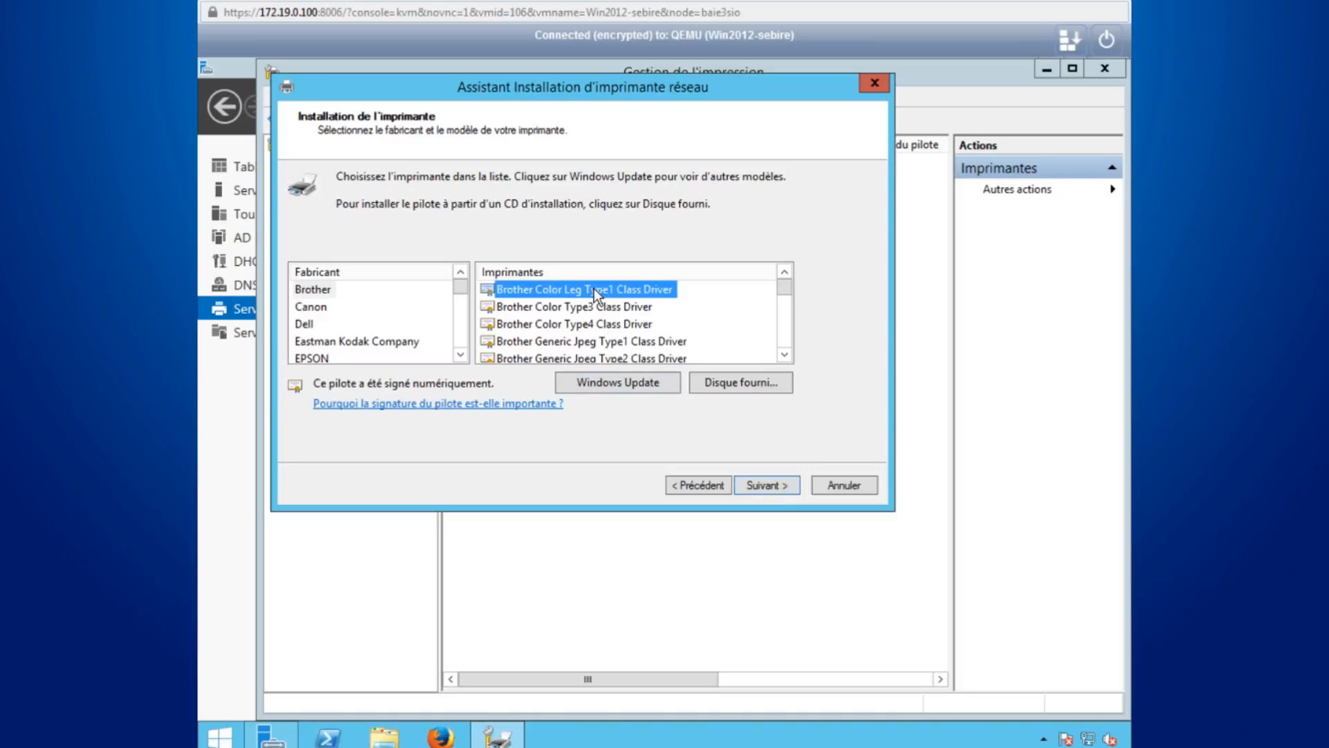
{"action": "left_click", "coordinate": [761, 485]}
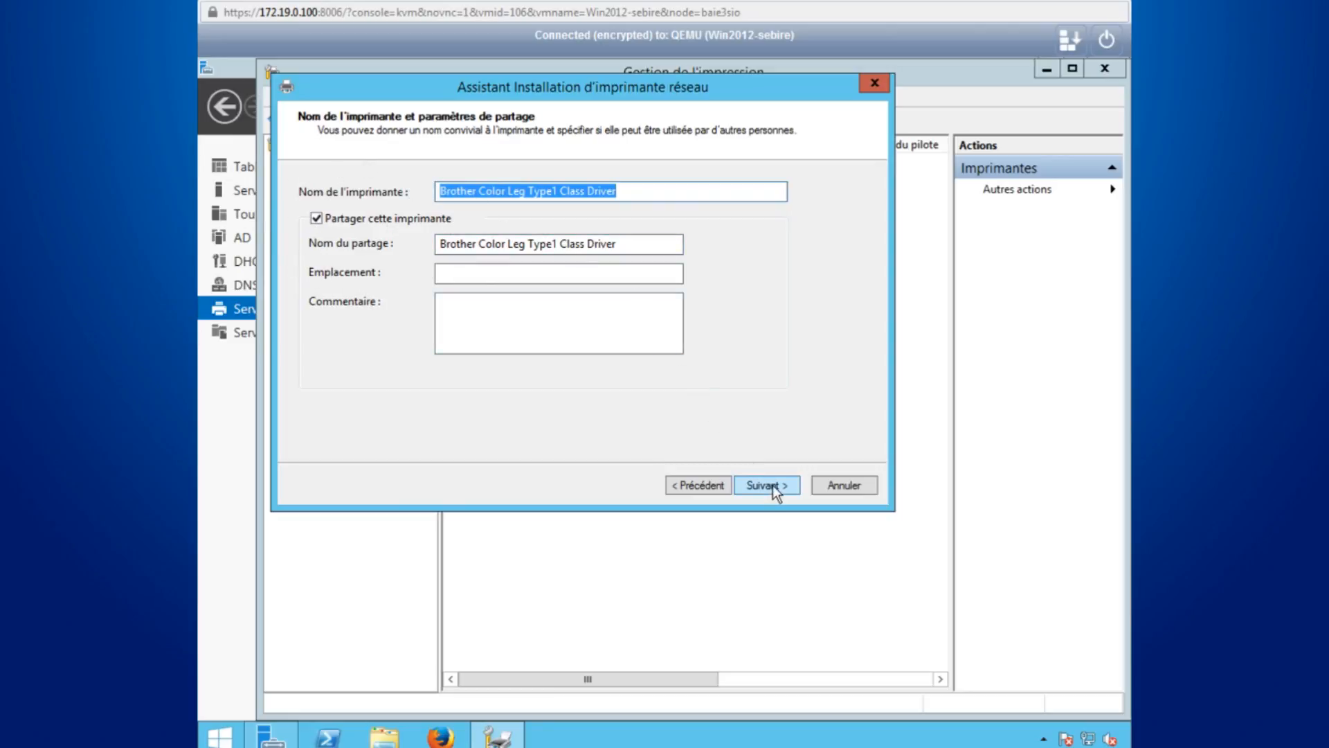
- Name the printer Brother Profs, keep it shared, and finish its installation with the option to add another printer
{"action": "left_click_drag", "start_coordinate": [617, 191], "coordinate": [478, 191]}
{"action": "key", "text": "BackSpace"}
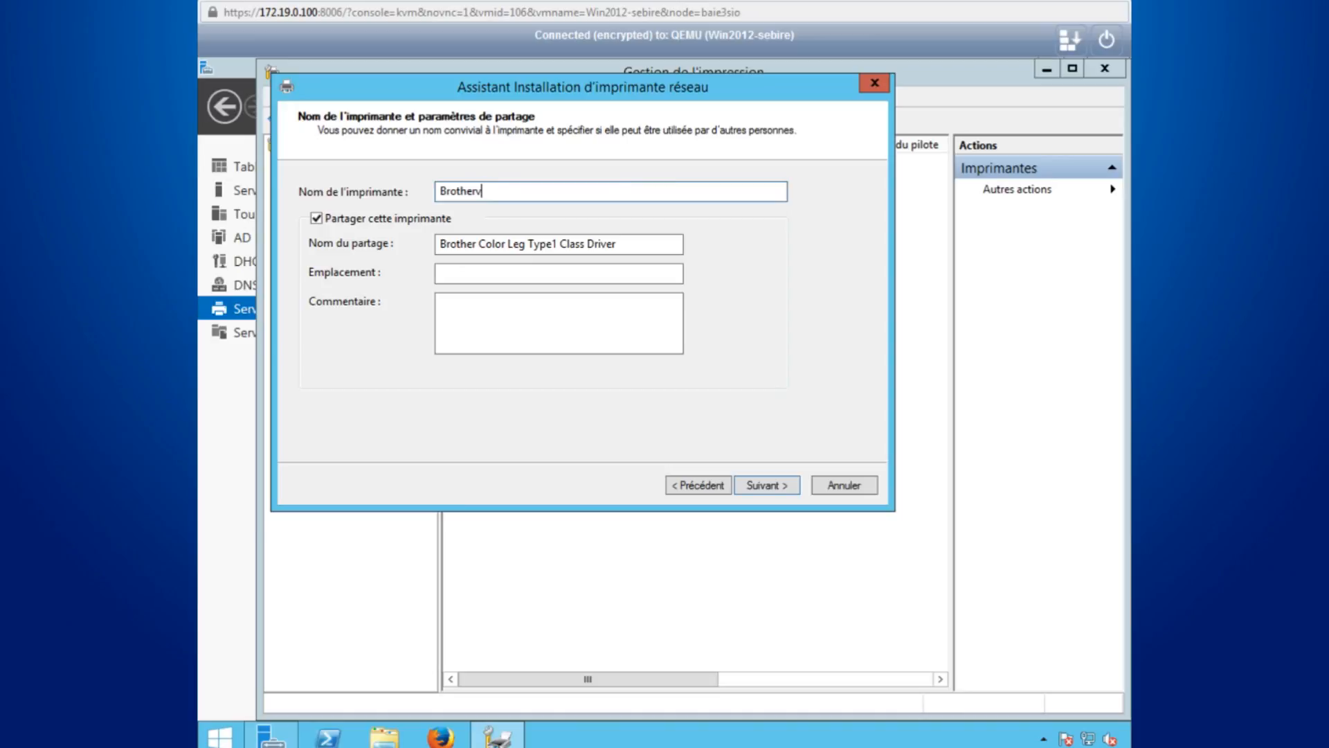
{"action": "type", "text": "Profs"}
{"action": "left_click", "coordinate": [758, 484]}
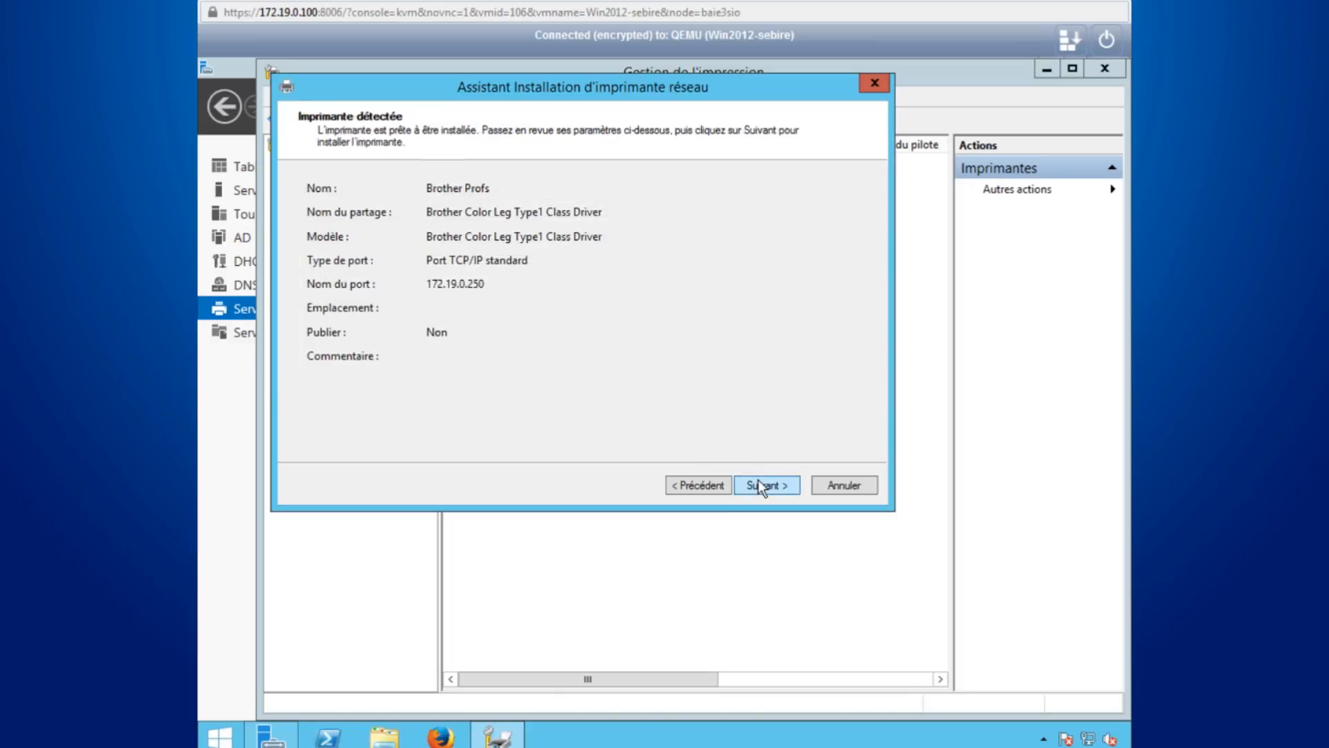
{"action": "left_click", "coordinate": [759, 483]}
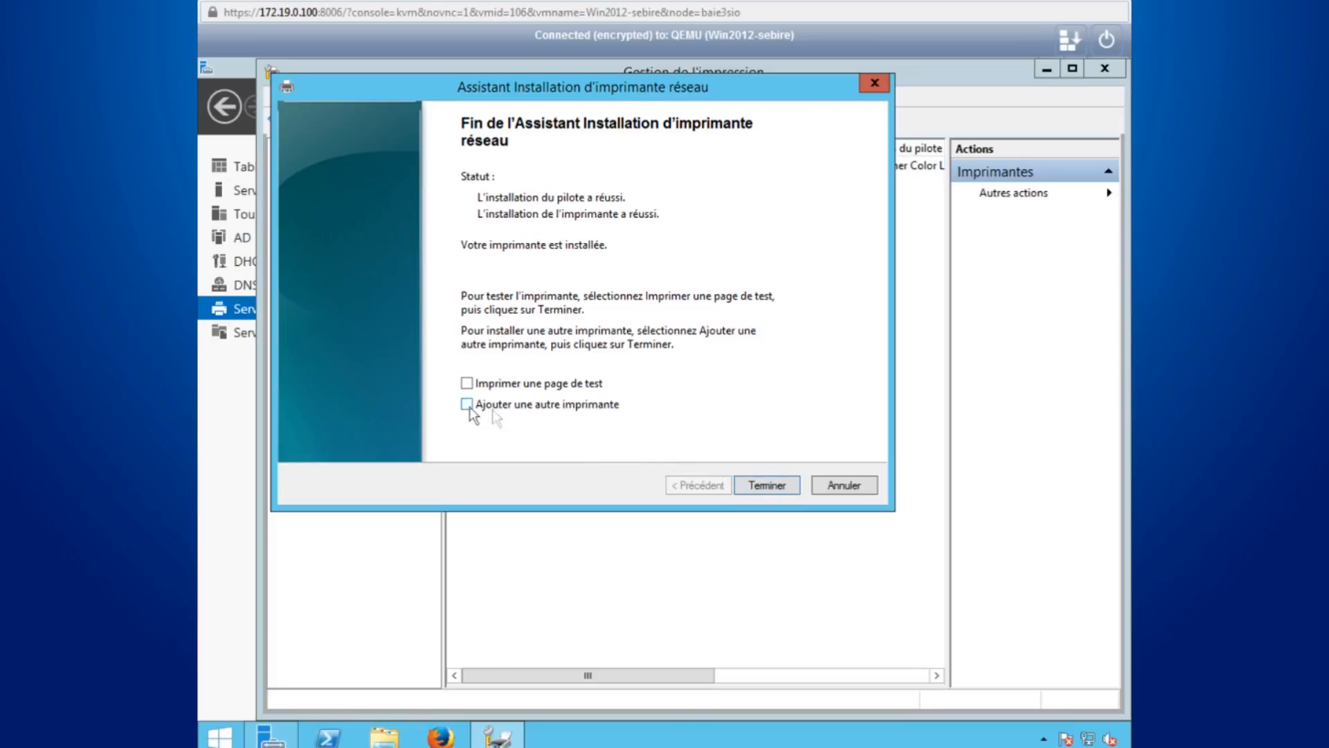
{"action": "left_click", "coordinate": [767, 483]}
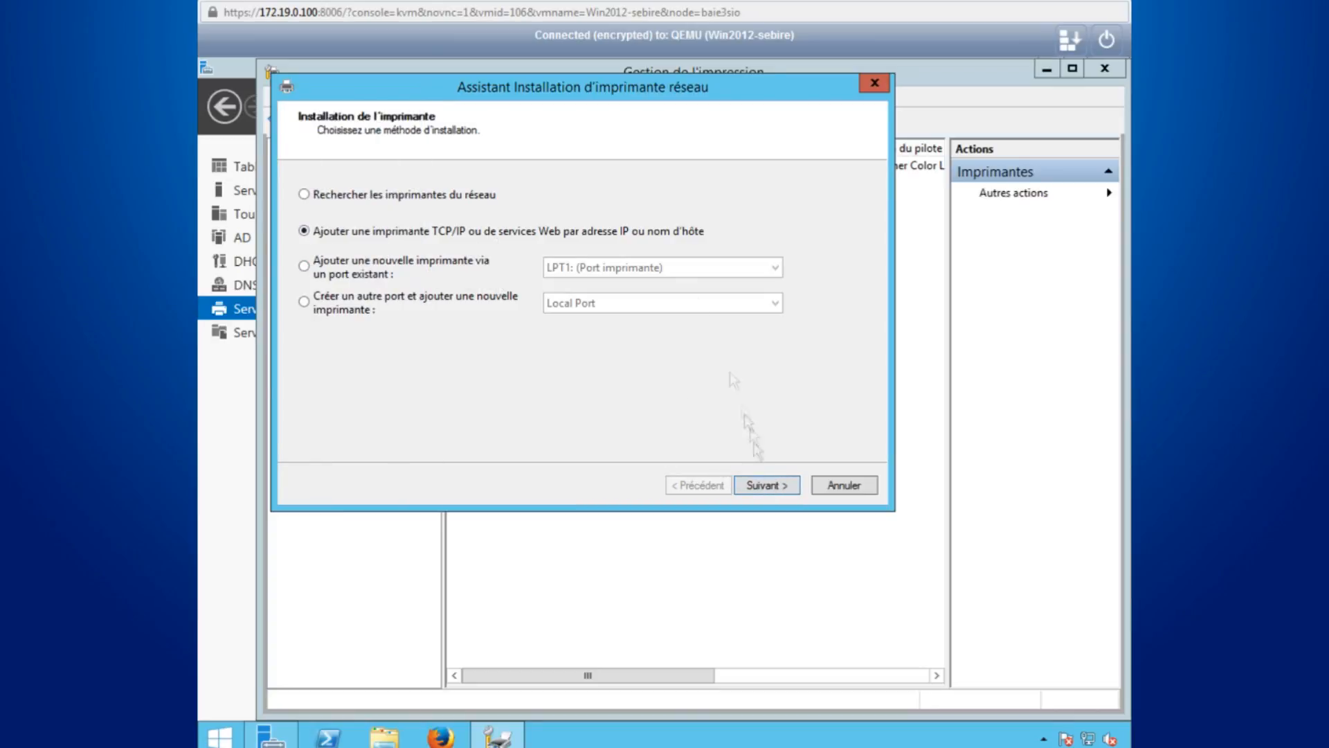
- Add a second network printer by IP address as a Périphérique TCP/IP at 172.19.0.249
{"action": "key", "text": "Return"}
{"action": "left_click", "coordinate": [573, 194]}
{"action": "left_click", "coordinate": [576, 225]}
{"action": "left_click", "coordinate": [576, 226]}
{"action": "type", "text": "17"}
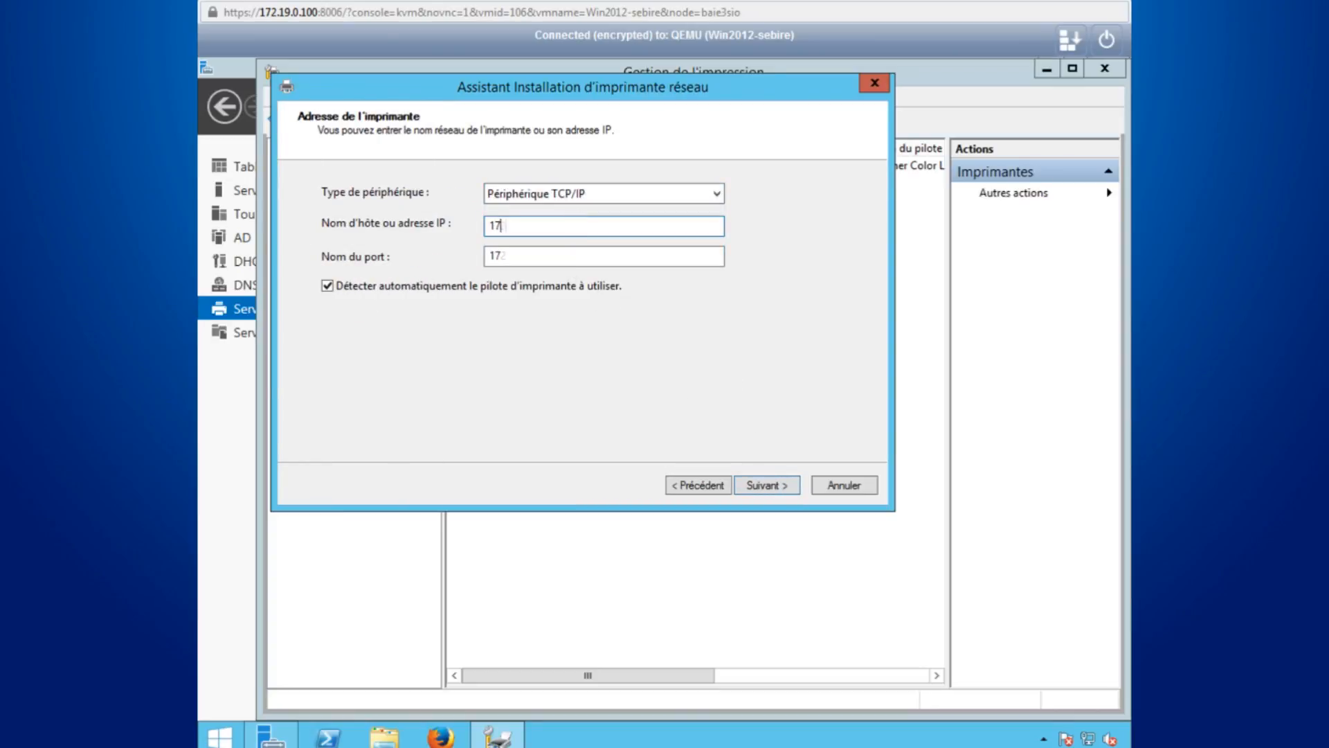
{"action": "type", "text": "2.19.0.249"}
{"action": "left_click", "coordinate": [779, 484]}
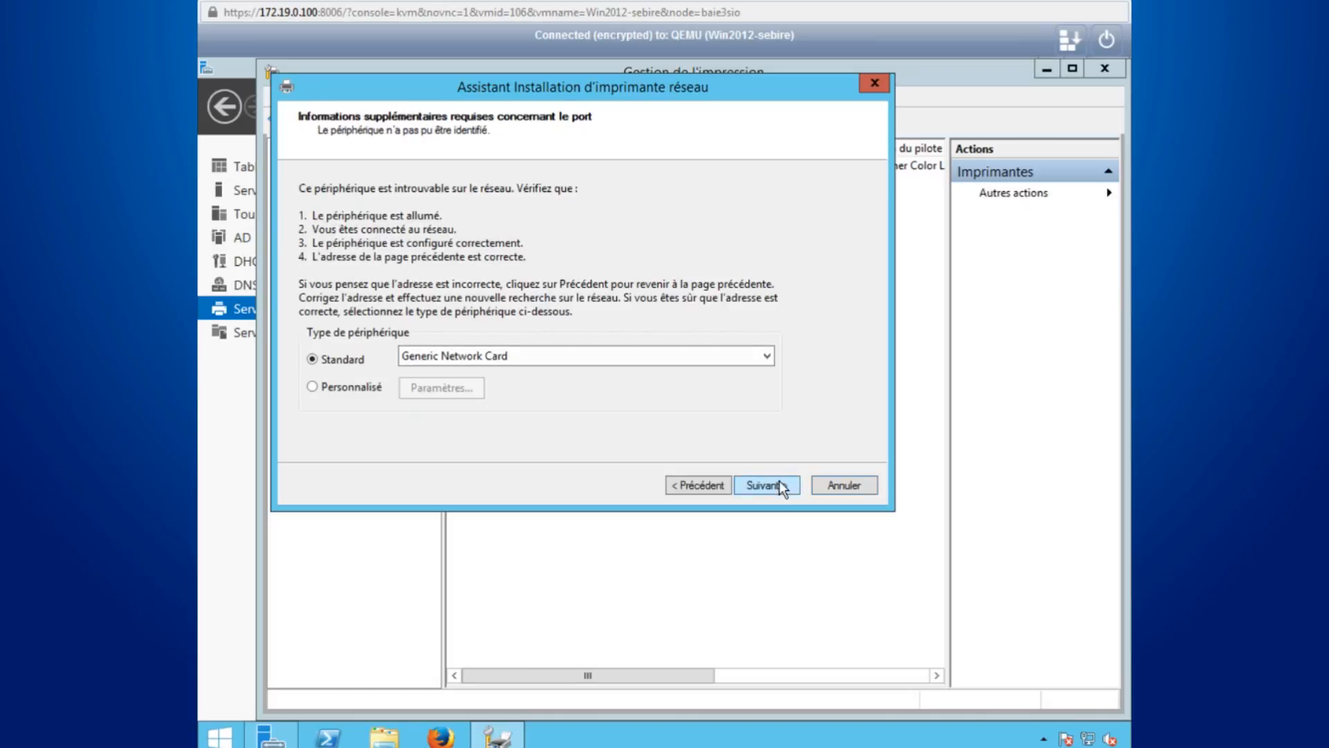
- Choose a standard device type for the port of the printer at 172.19.0.249
{"action": "left_click", "coordinate": [690, 359]}
{"action": "scroll", "coordinate": [617, 312], "scroll_direction": "up", "scroll_amount": 5}
{"action": "scroll", "coordinate": [616, 311], "scroll_direction": "down", "scroll_amount": 1}
{"action": "left_click", "coordinate": [426, 371]}
{"action": "left_click", "coordinate": [778, 483]}
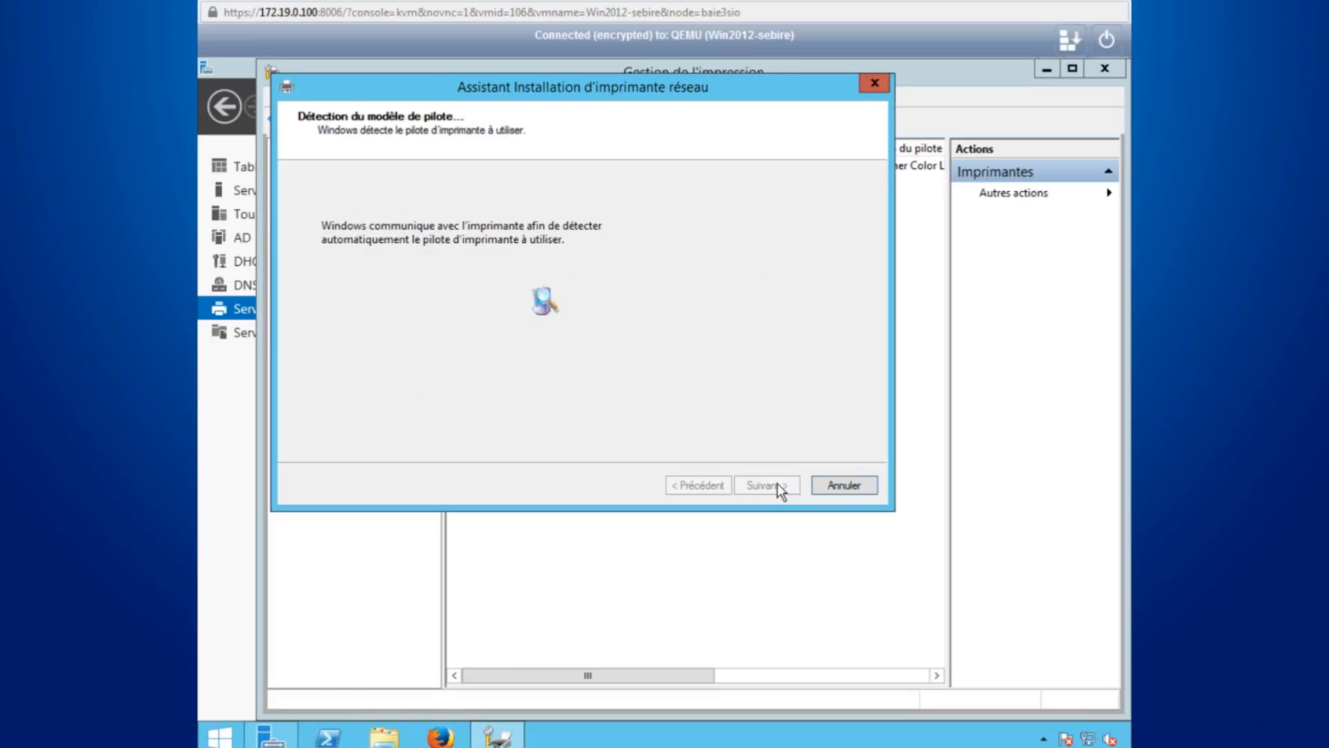
- Install a new Dell 1130 Laser Printer driver, keep the default printer and share names, and finish the installation
{"action": "left_click", "coordinate": [775, 483]}
{"action": "left_click", "coordinate": [309, 323]}
{"action": "left_click", "coordinate": [763, 484]}
{"action": "left_click", "coordinate": [759, 481]}
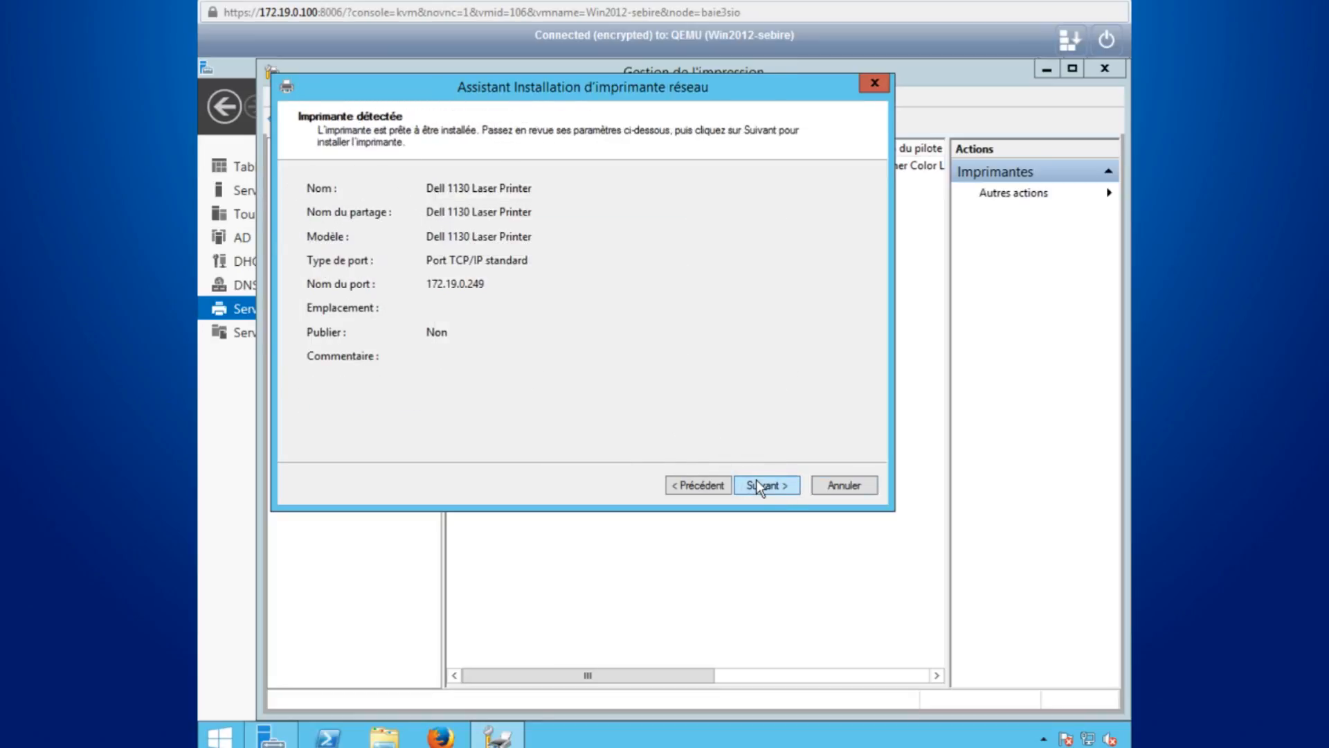
{"action": "left_click", "coordinate": [756, 479]}
{"action": "left_click", "coordinate": [756, 481]}
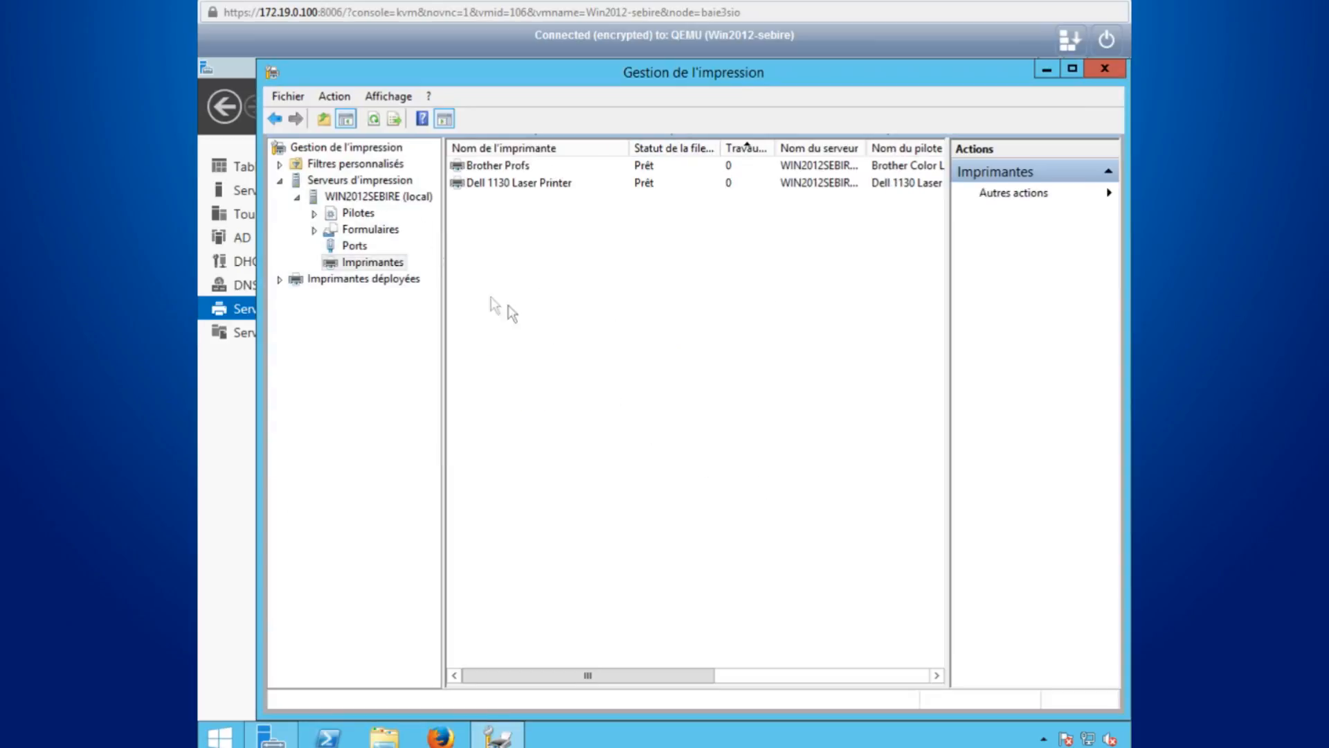
- Rename the Dell 1130 Laser Printer as Dell Eleves in the printer list
{"action": "right_click", "coordinate": [526, 185]}
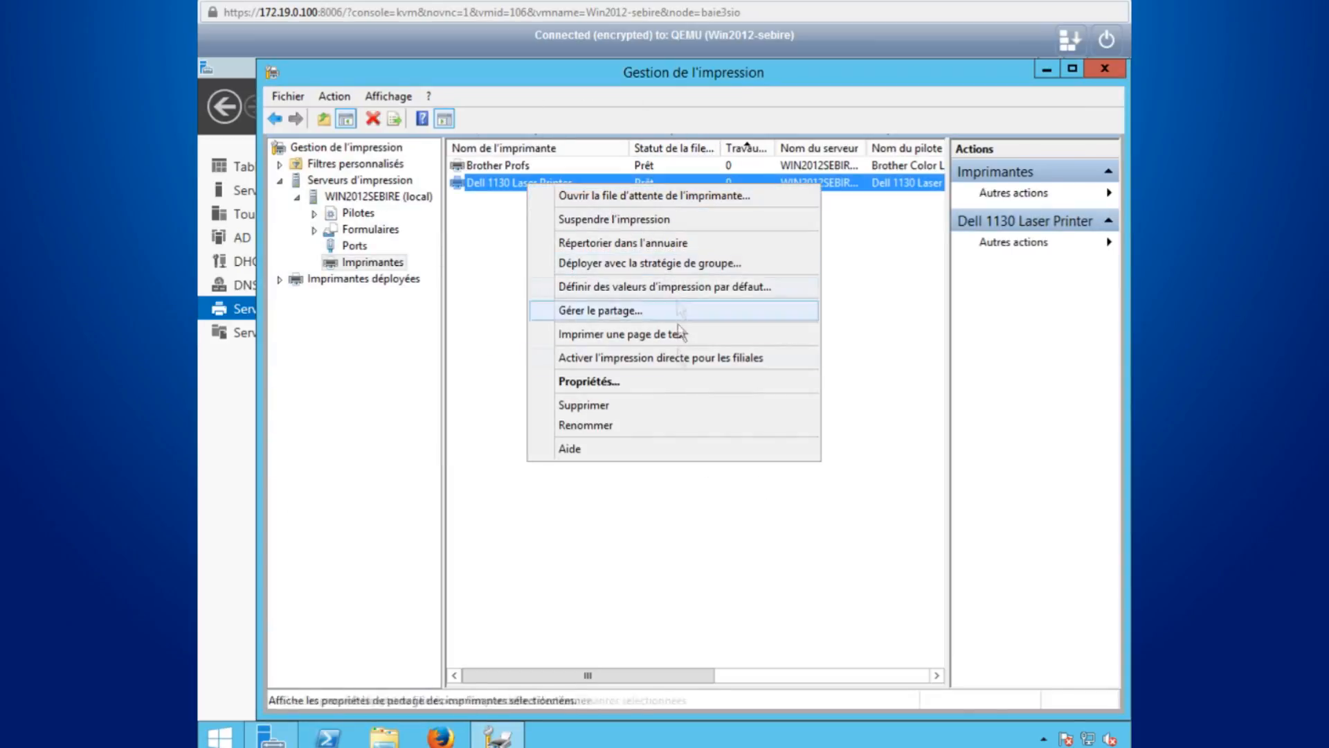
{"action": "left_click", "coordinate": [634, 424]}
{"action": "left_click_drag", "start_coordinate": [573, 183], "coordinate": [491, 185]}
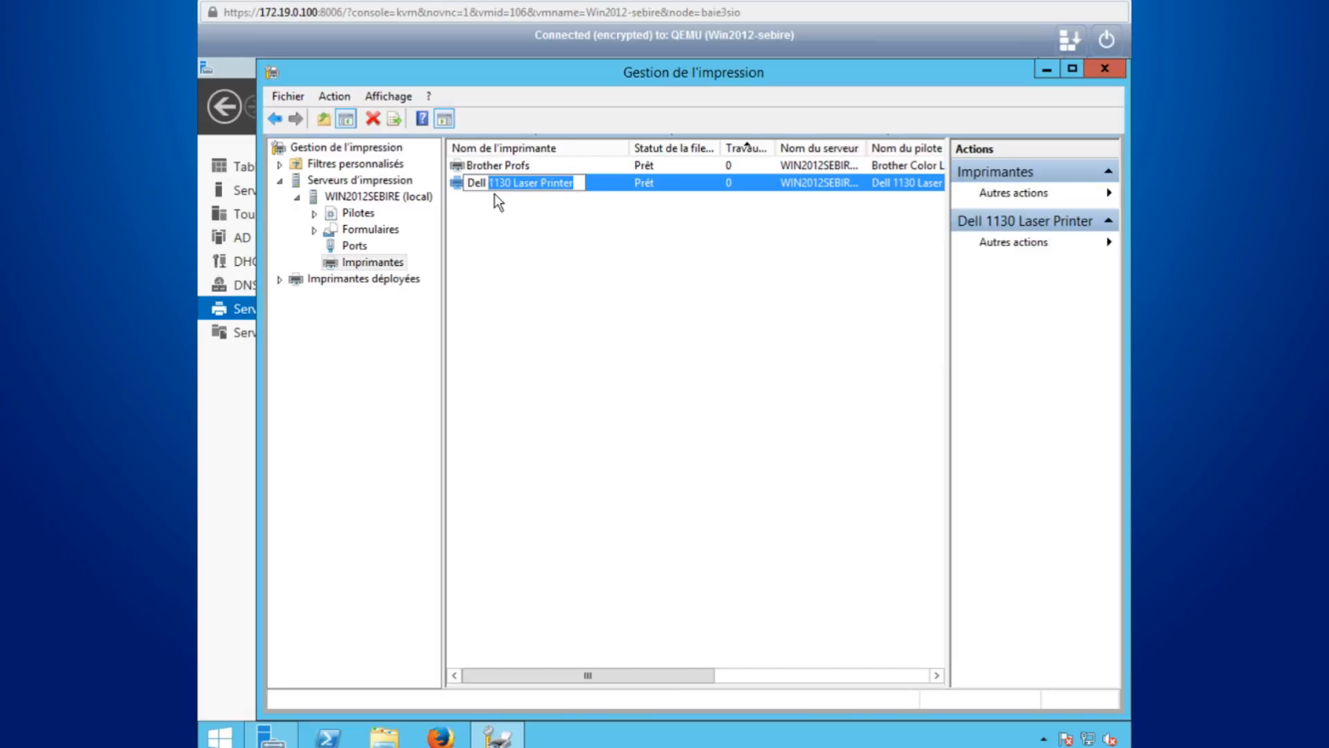
{"action": "type", "text": "Eleves"}
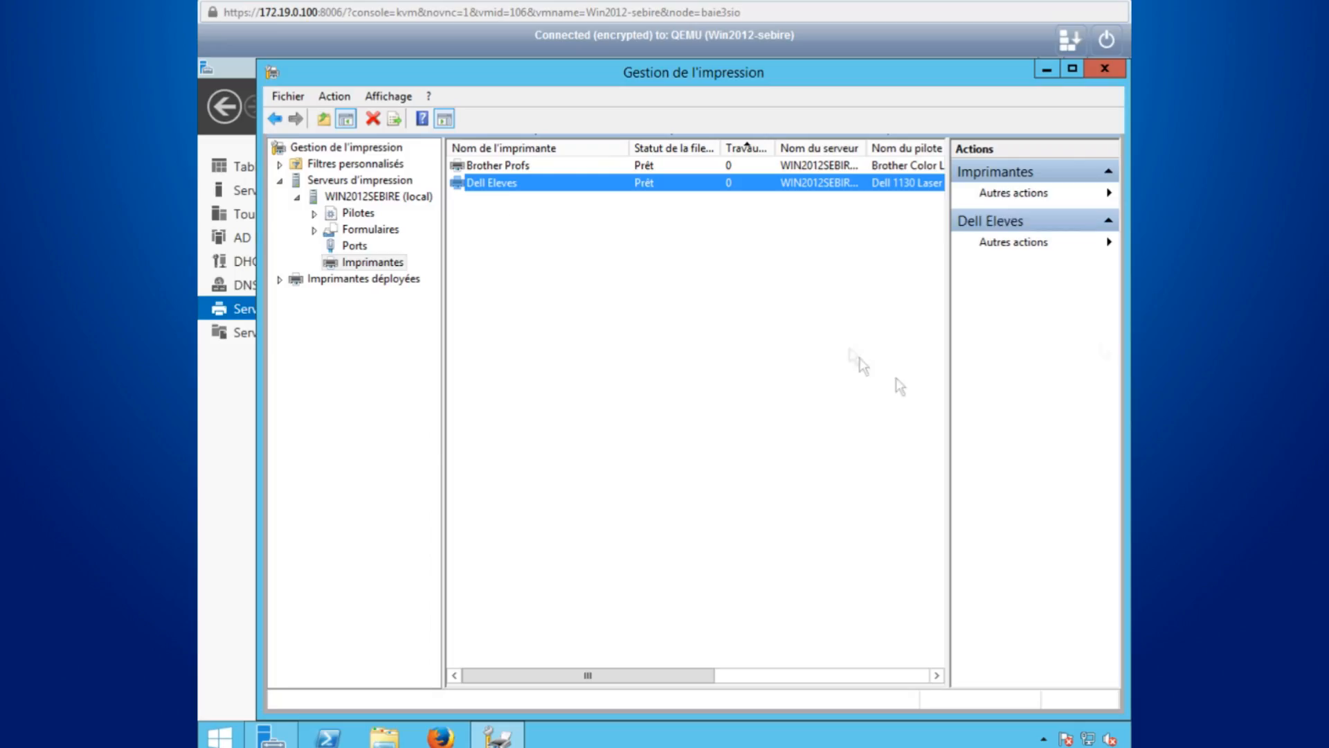
- Minimize the print management console and open Utilisateurs et ordinateurs Active Directory from Server Manager
{"action": "left_click", "coordinate": [1046, 70]}
{"action": "left_click", "coordinate": [994, 108]}
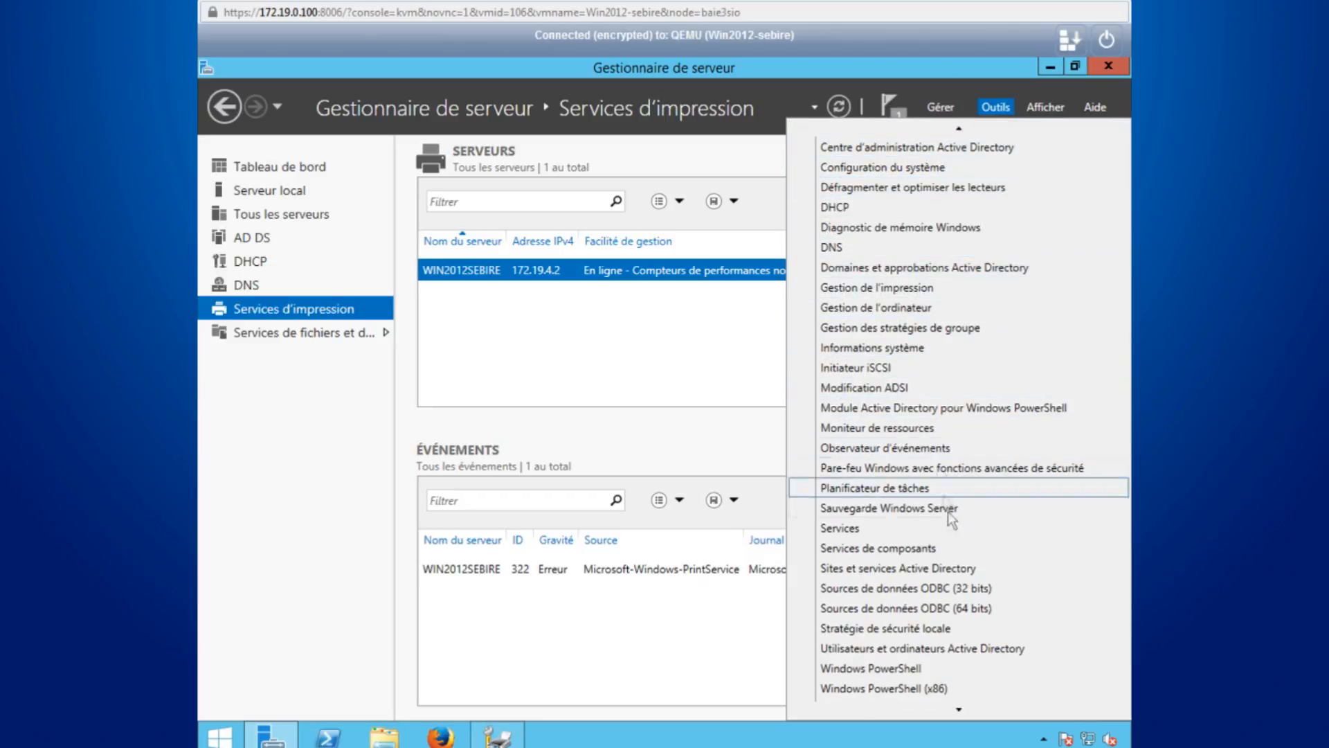
{"action": "scroll", "coordinate": [966, 526], "scroll_direction": "down", "scroll_amount": 1}
{"action": "left_click", "coordinate": [971, 630]}
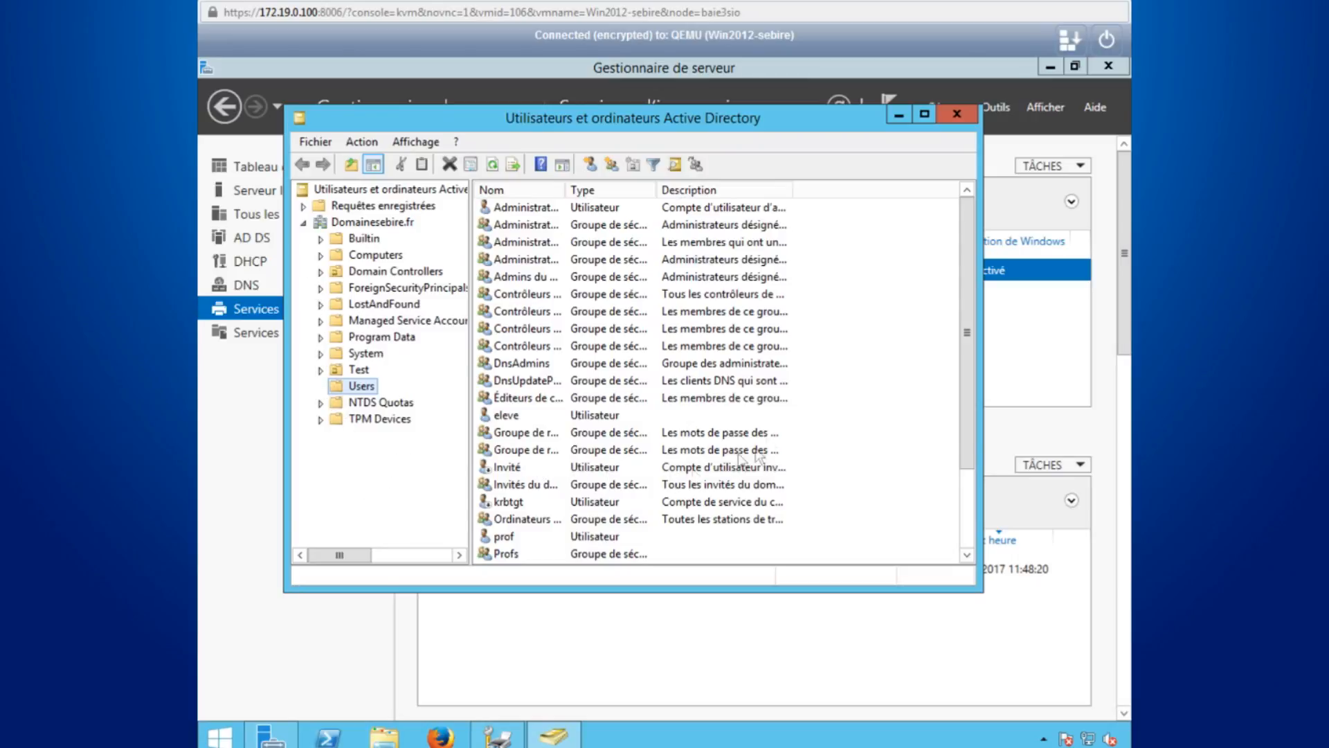
- Create an organizational unit named IMPRIMANTEPROF directly under Domainesebire.fr, keeping accidental deletion protection enabled
{"action": "left_click", "coordinate": [341, 223]}
{"action": "right_click", "coordinate": [719, 449]}
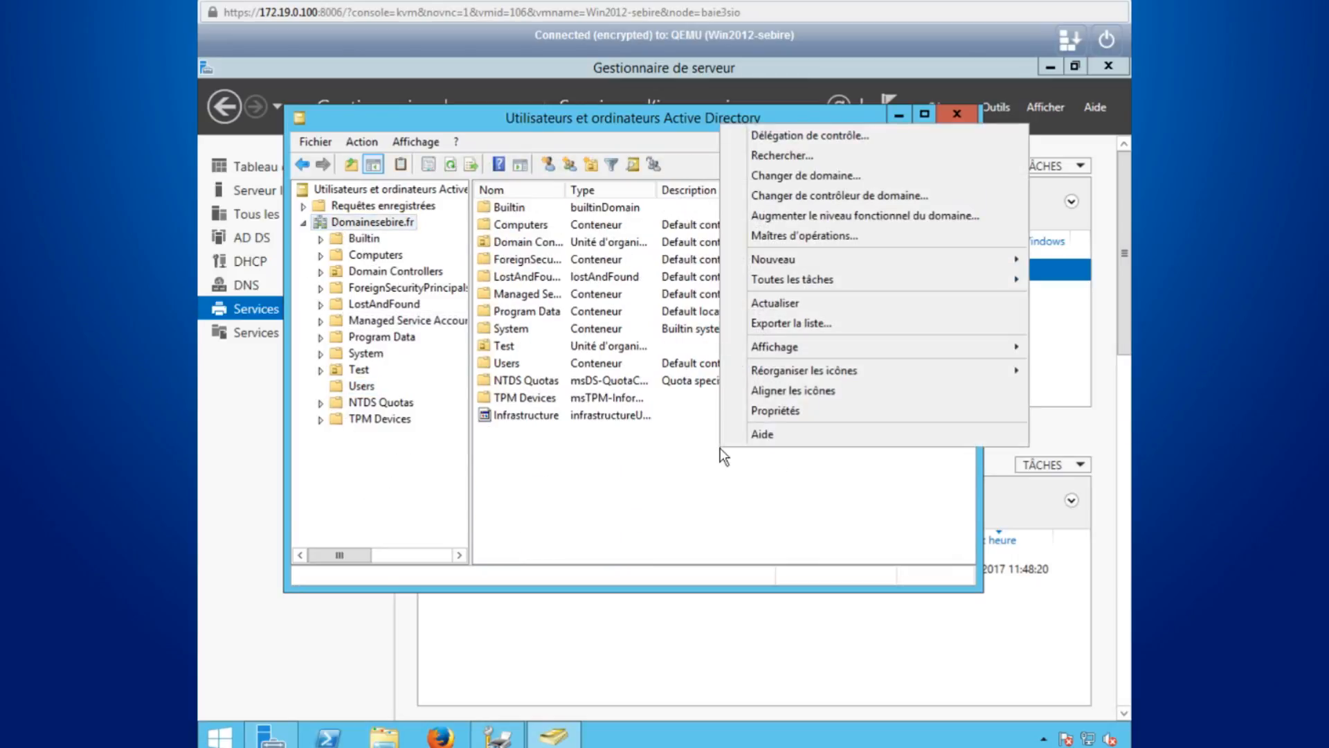
{"action": "mouse_move", "coordinate": [895, 261]}
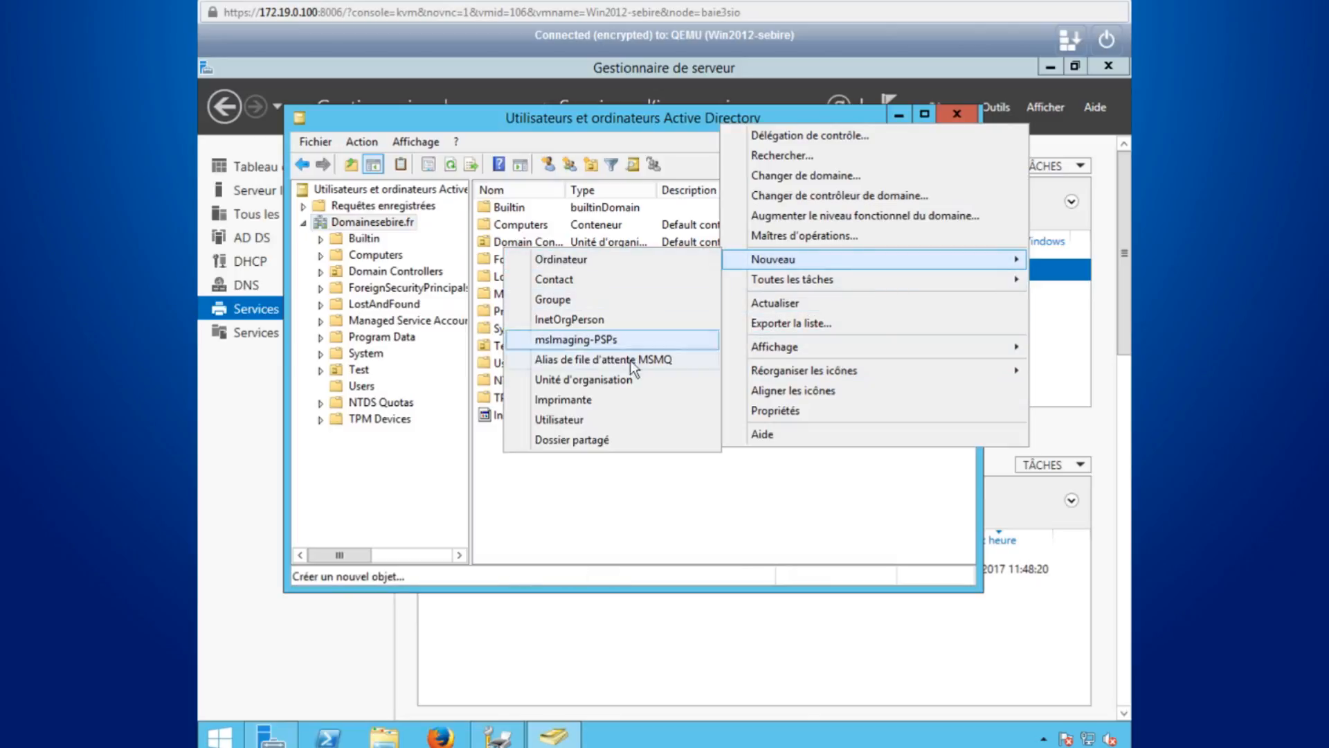
{"action": "left_click", "coordinate": [619, 381]}
{"action": "type", "text": "IMPRIMANTEPROF"}
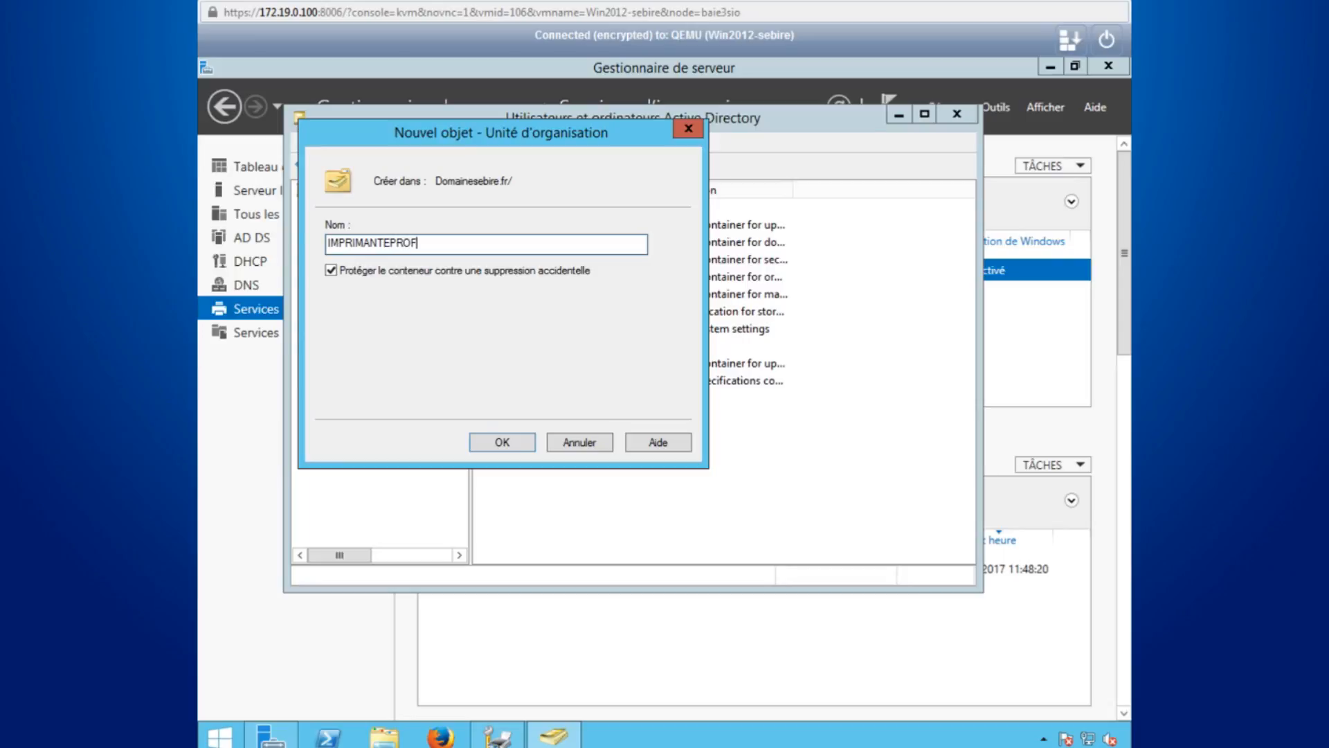
{"action": "left_click", "coordinate": [505, 440]}
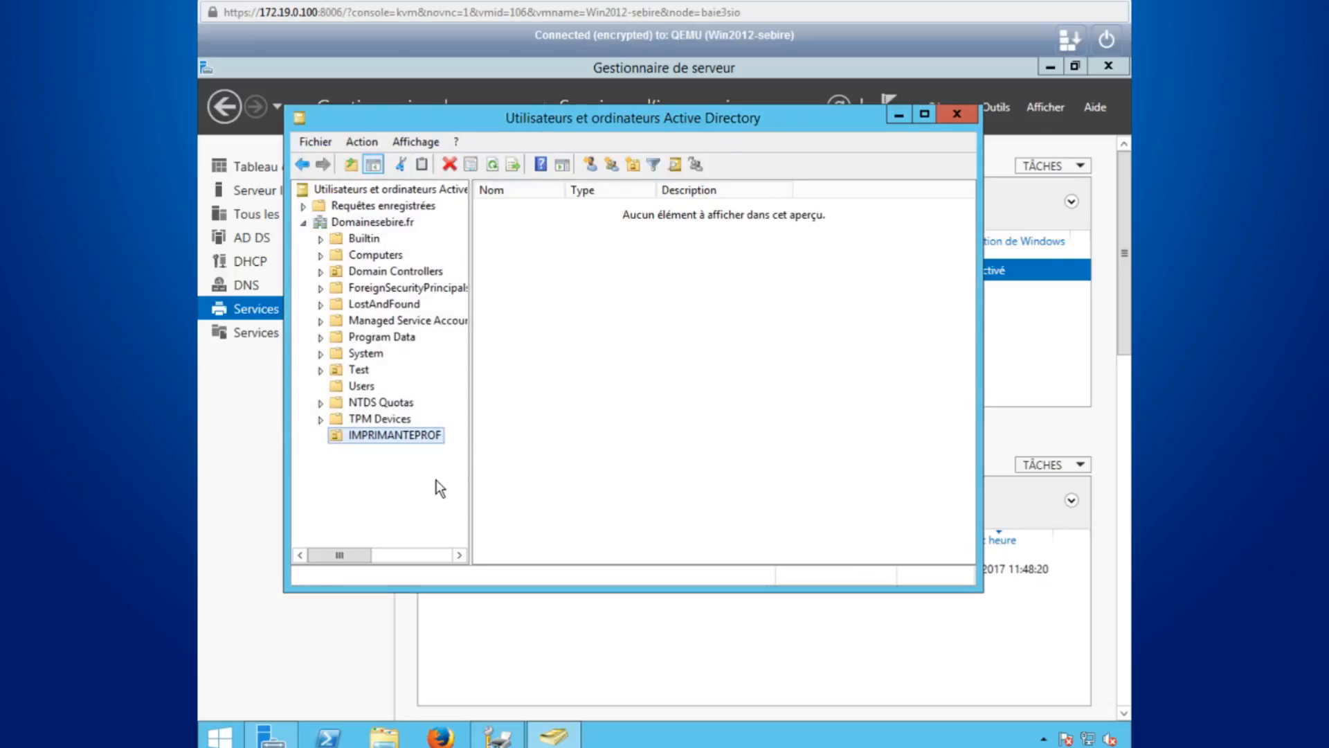
- Create a second organizational unit named IMPRIMANTEELEVE directly under Domainesebire.fr, keeping accidental deletion protection enabled
{"action": "right_click", "coordinate": [570, 442]}
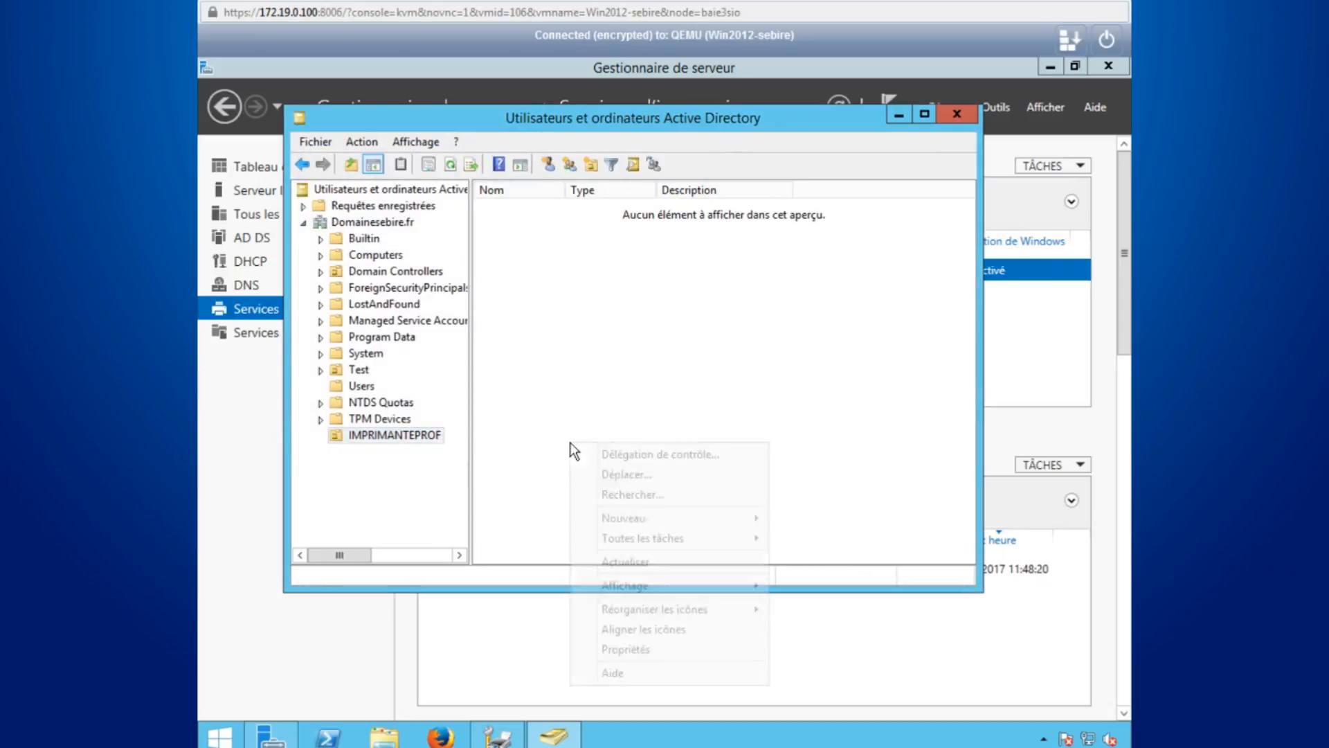
{"action": "left_click", "coordinate": [412, 224]}
{"action": "right_click", "coordinate": [670, 496]}
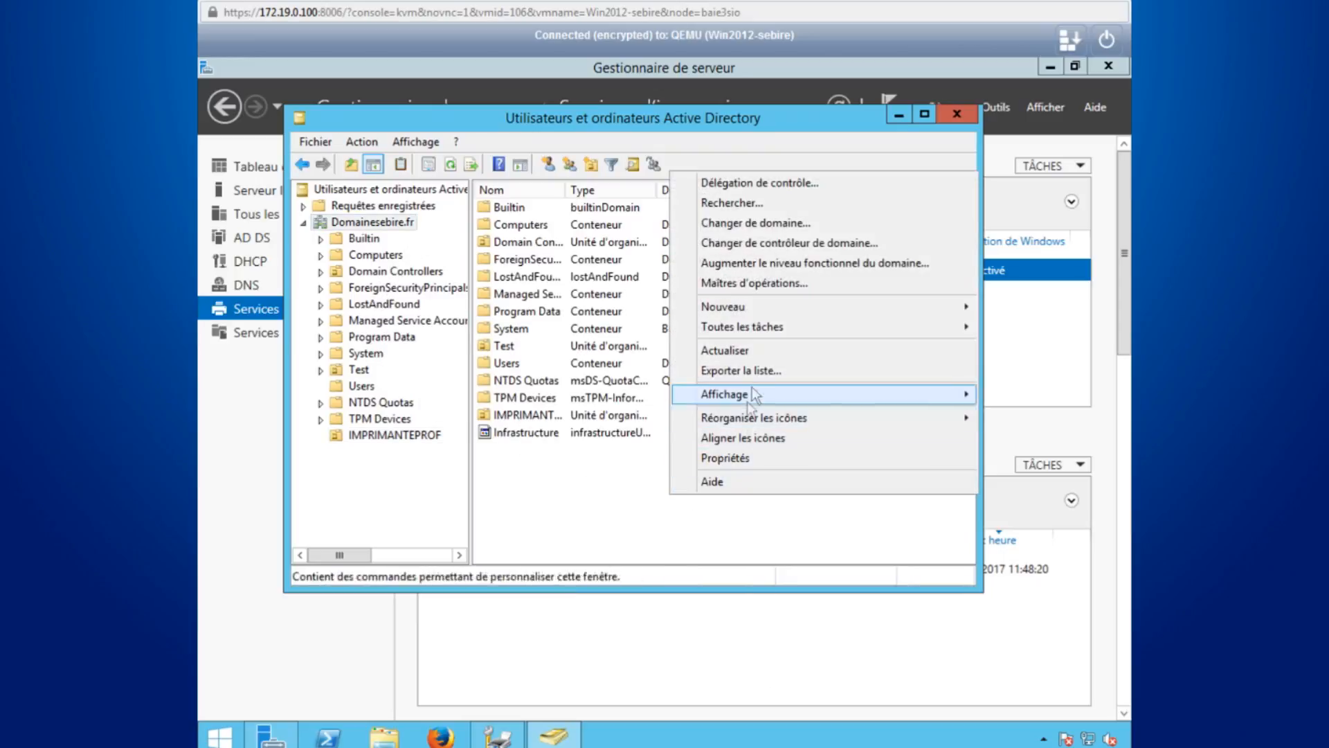
{"action": "mouse_move", "coordinate": [753, 313]}
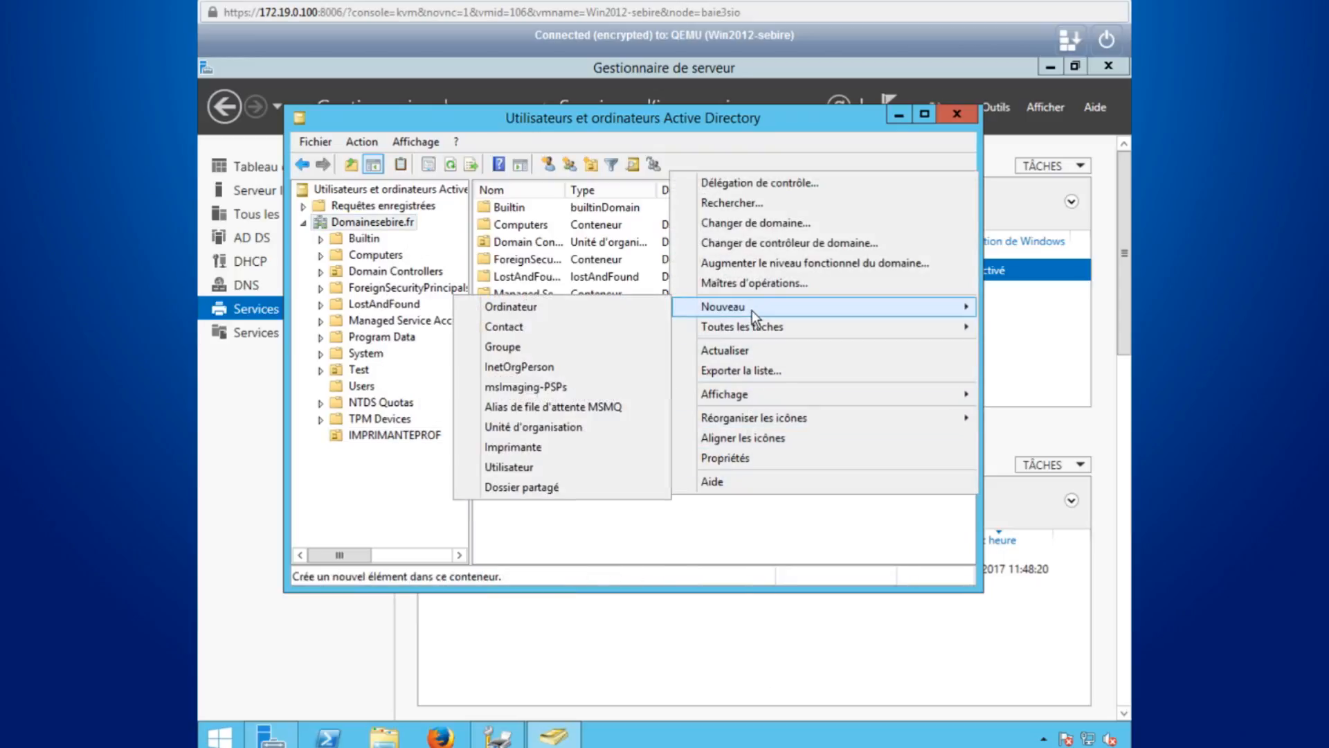
{"action": "left_click", "coordinate": [582, 428]}
{"action": "type", "text": "IMPROMANTEELEVE"}
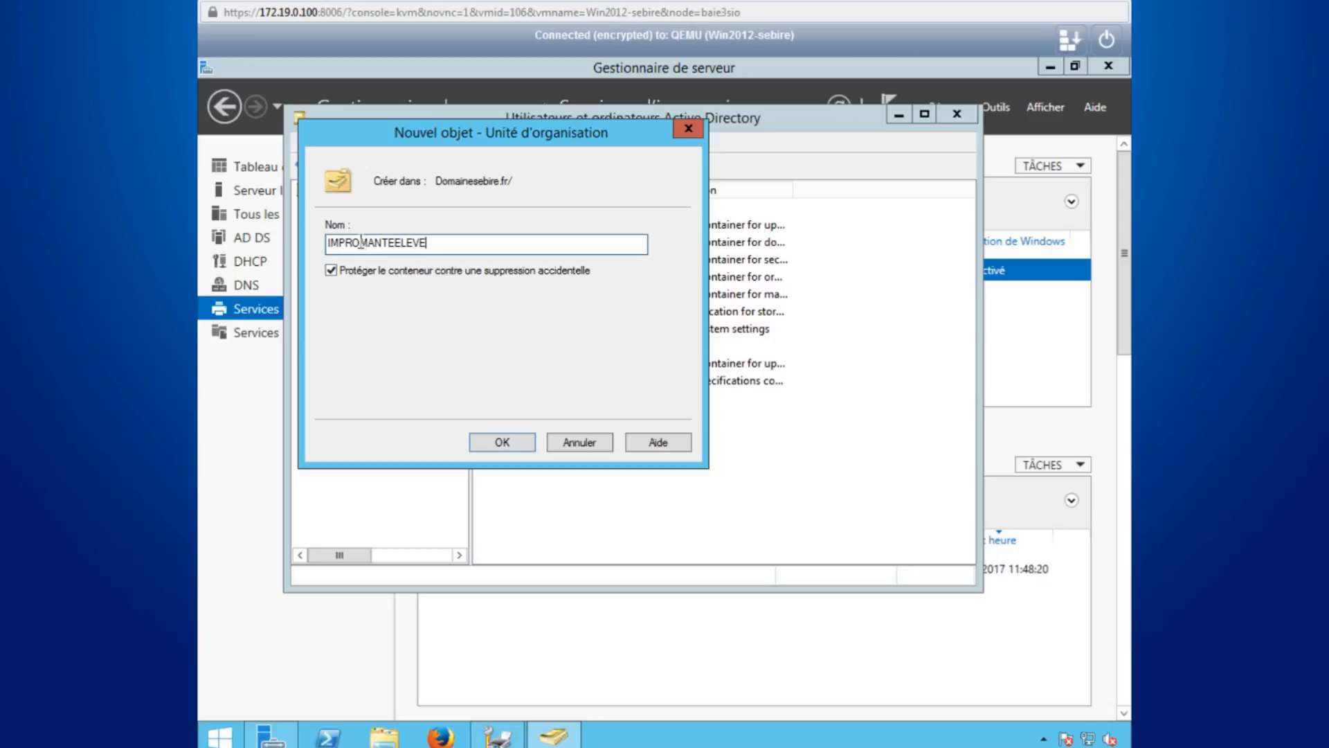
{"action": "left_click", "coordinate": [361, 243]}
{"action": "key", "text": "BackSpace"}
{"action": "type", "text": "I"}
{"action": "left_click", "coordinate": [502, 443]}
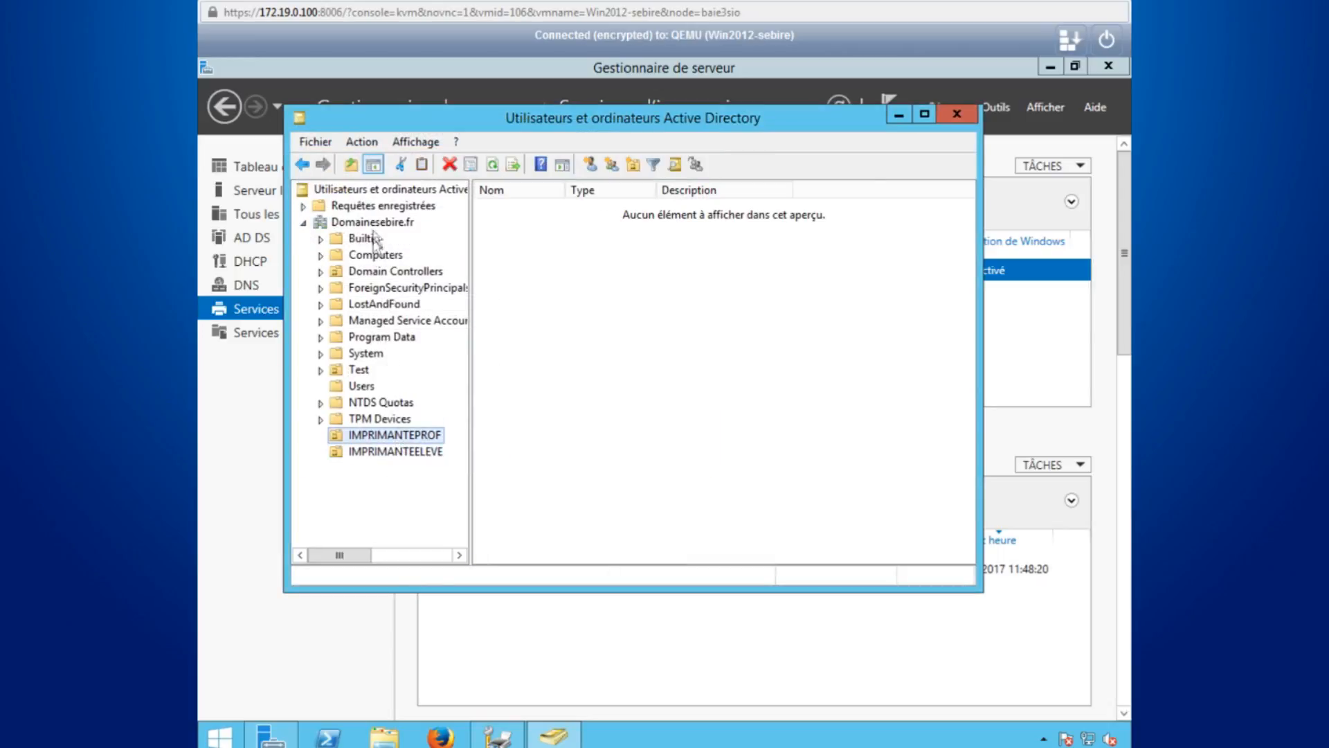
- Move the eleve user account from Users into the IMPRIMANTEELEVE organizational unit and accept the move warning
{"action": "left_click", "coordinate": [374, 223]}
{"action": "double_click", "coordinate": [511, 363]}
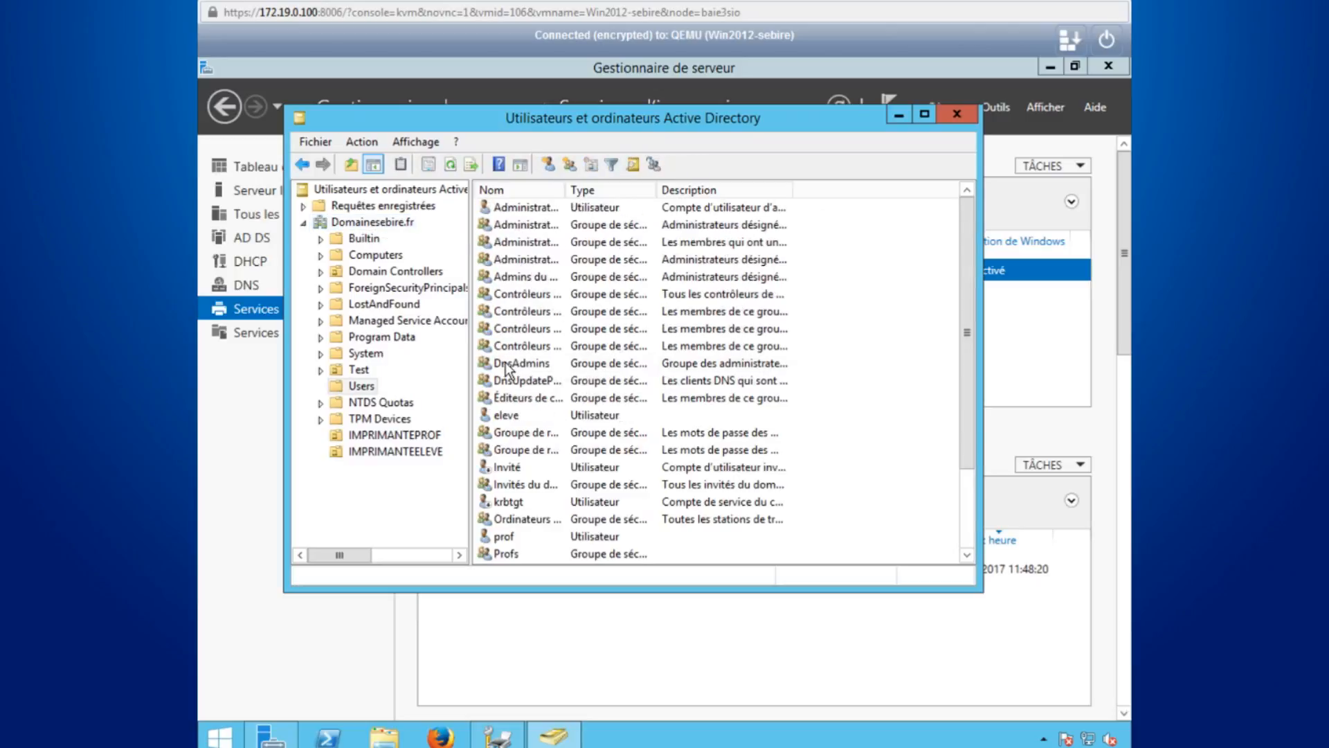
{"action": "left_click", "coordinate": [543, 418]}
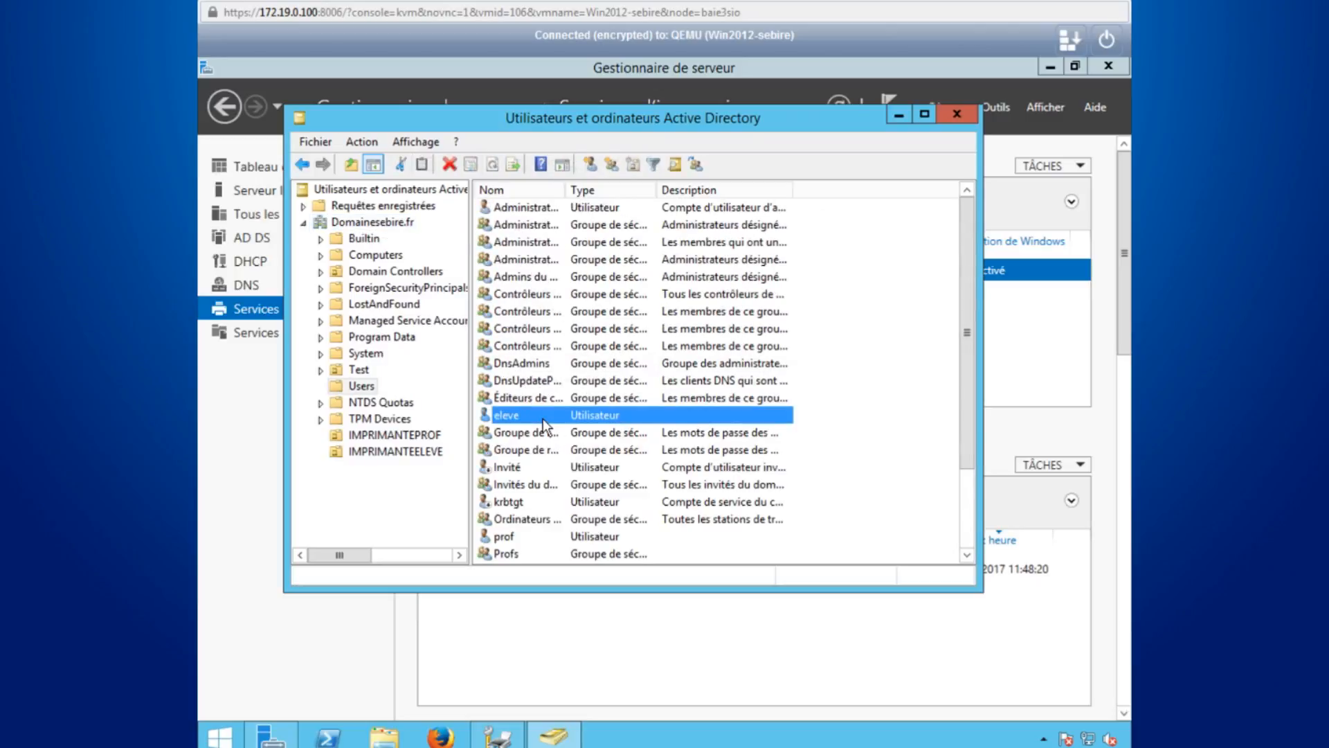
{"action": "left_click", "coordinate": [528, 537], "text": "ctrl"}
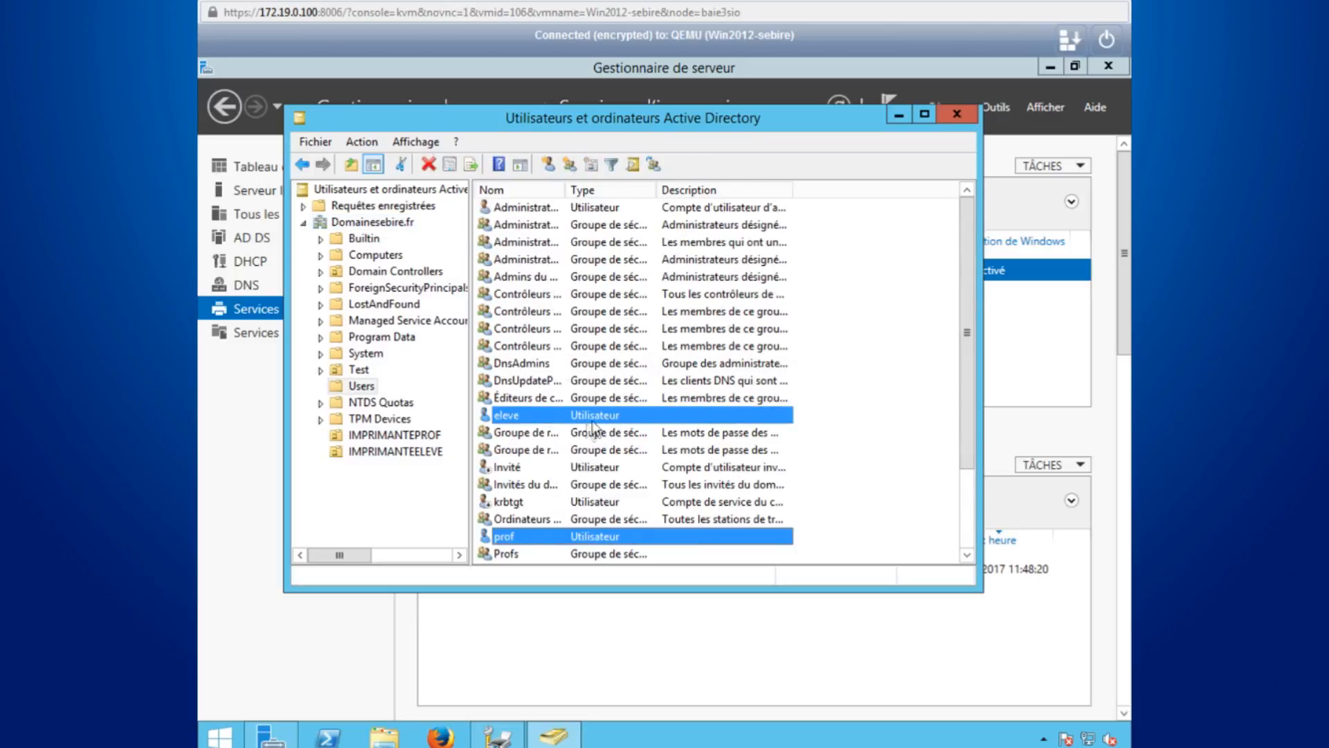
{"action": "left_click", "coordinate": [549, 536], "text": "ctrl"}
{"action": "left_click_drag", "start_coordinate": [558, 414], "coordinate": [425, 457]}
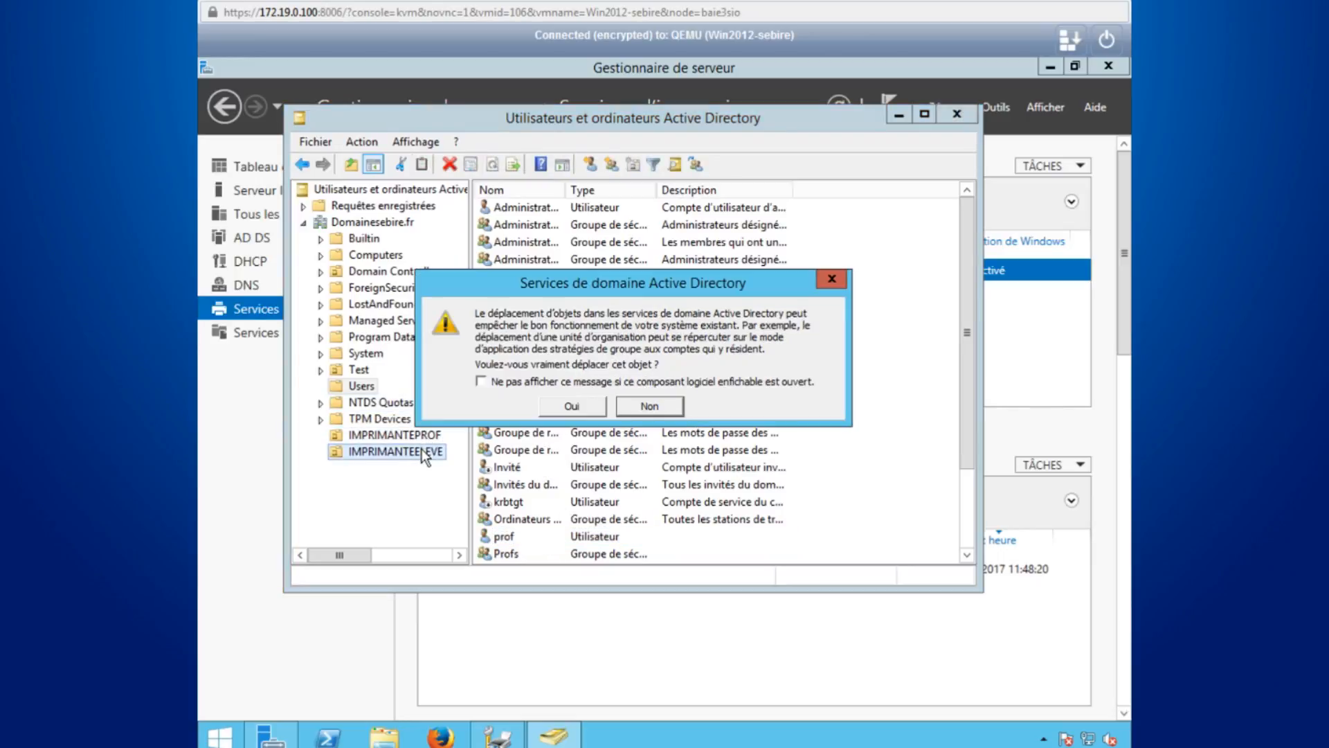
{"action": "left_click", "coordinate": [573, 407]}
- Move the prof user account from Users into IMPRIMANTEPROF, check both organizational units, and close the Active Directory console
{"action": "left_click_drag", "start_coordinate": [535, 521], "coordinate": [408, 438]}
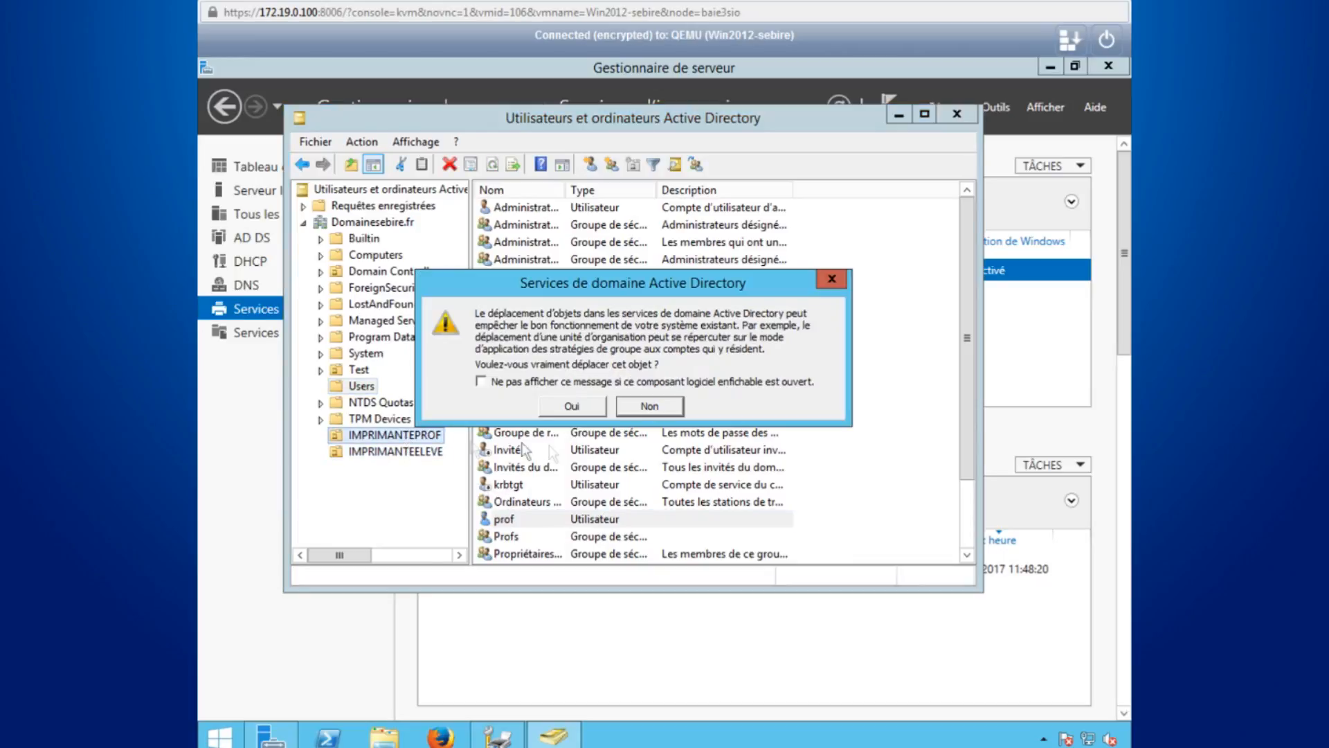
{"action": "left_click", "coordinate": [569, 407]}
{"action": "left_click", "coordinate": [395, 435]}
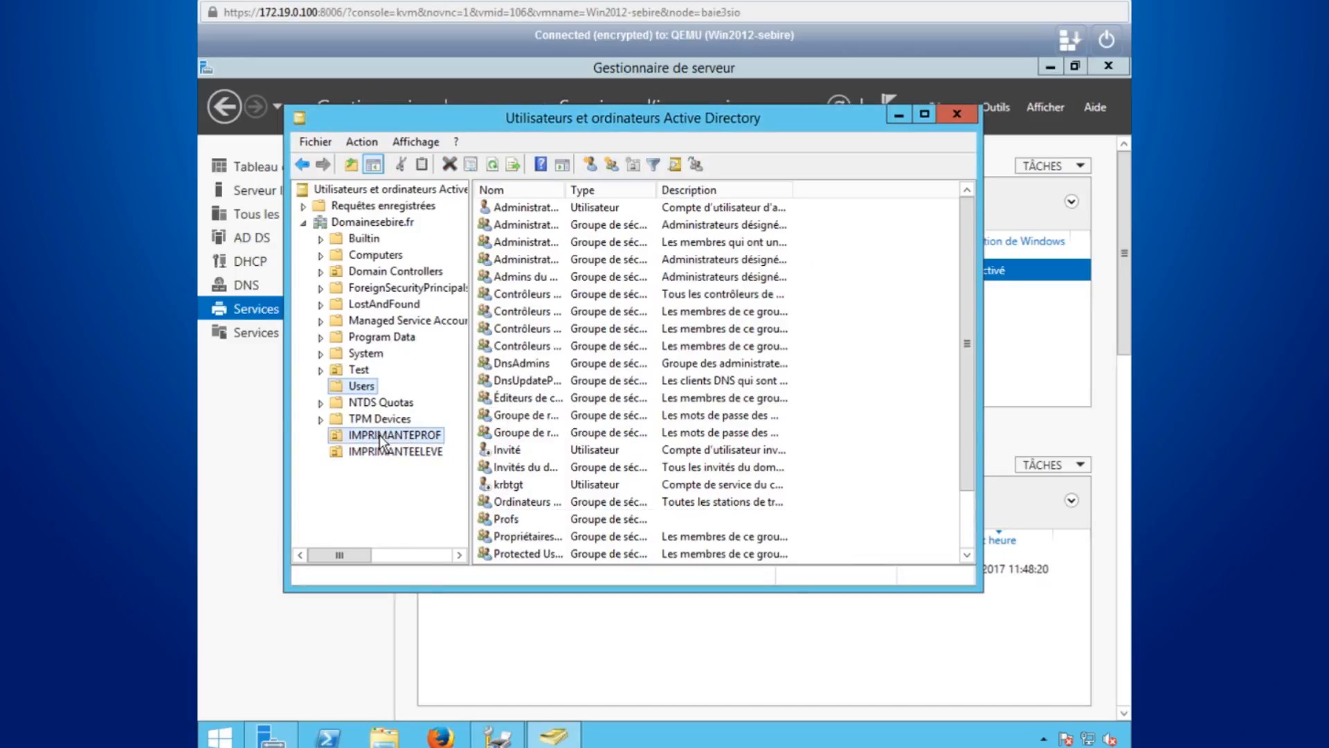
{"action": "left_click", "coordinate": [393, 452]}
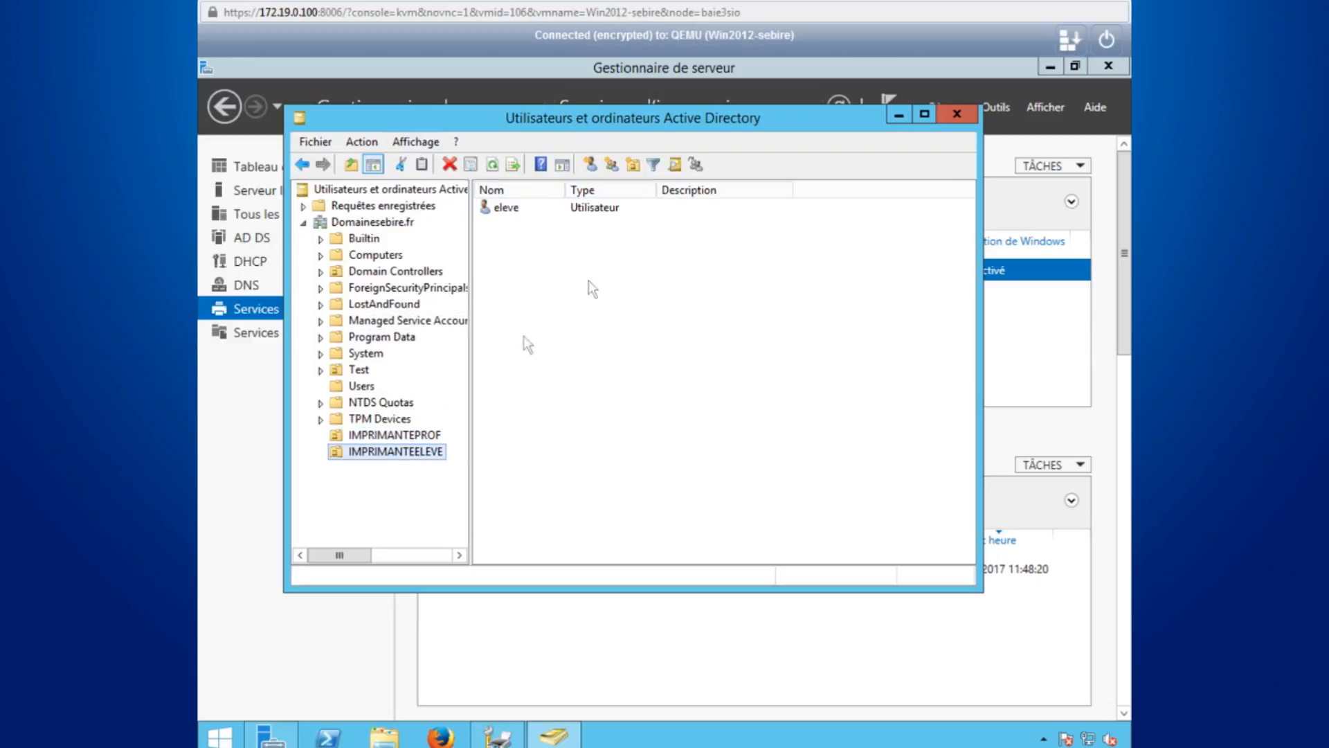
{"action": "left_click", "coordinate": [370, 221]}
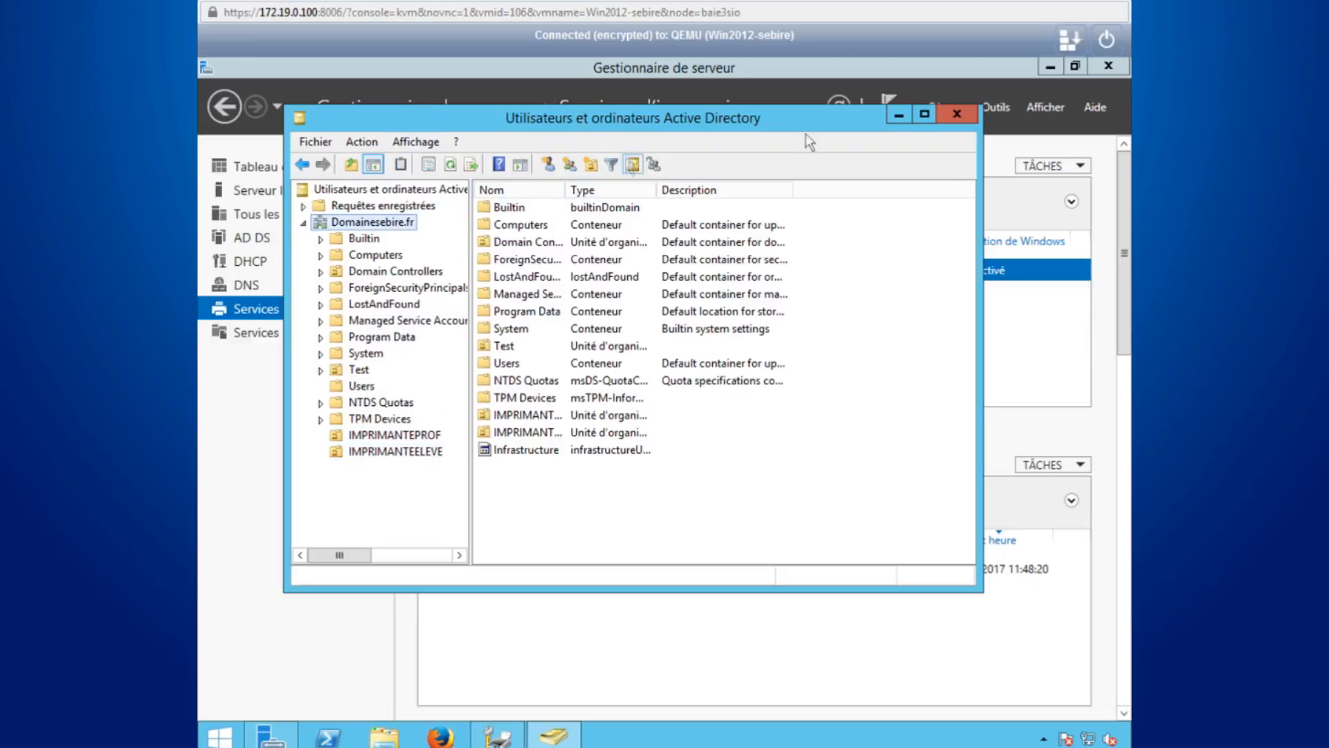
{"action": "left_click", "coordinate": [953, 115]}
- Open the Gestion des stratégies de groupe console from Server Manager
{"action": "left_click", "coordinate": [987, 105]}
{"action": "scroll", "coordinate": [983, 248], "scroll_direction": "up", "scroll_amount": 1}
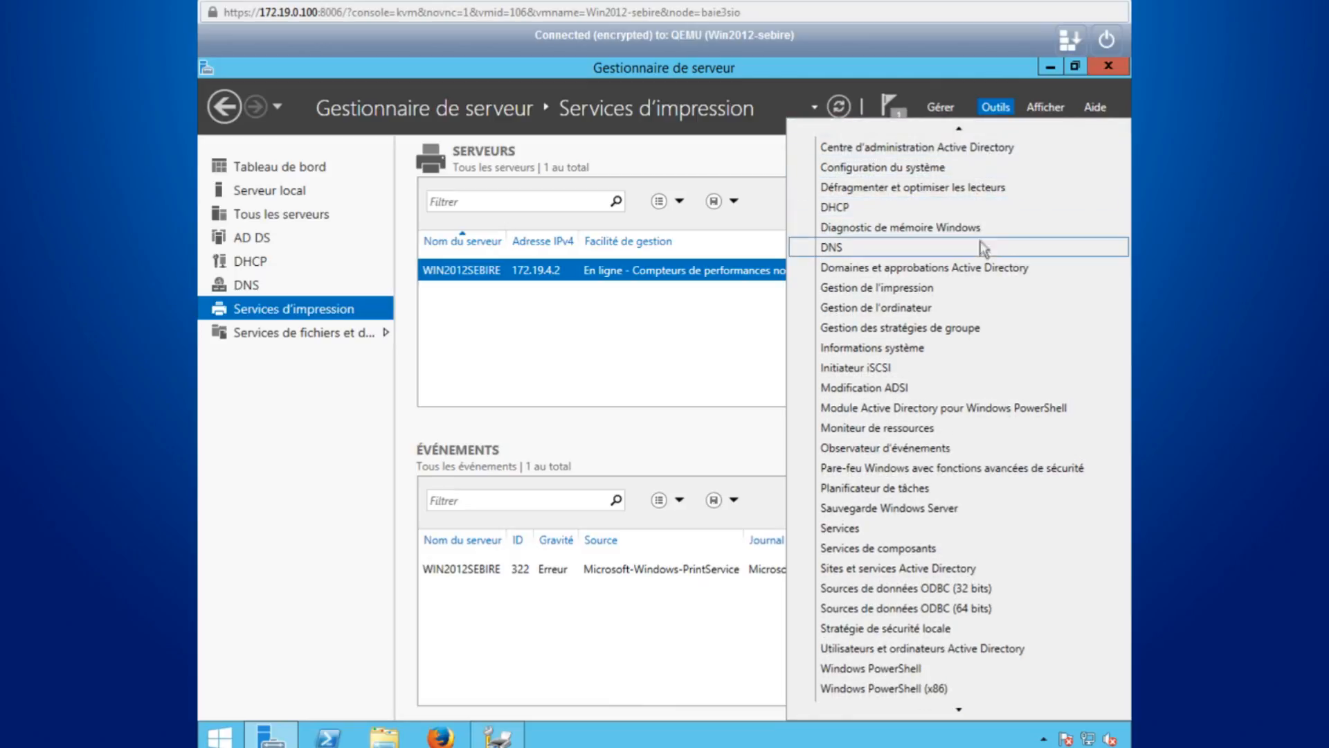
{"action": "left_click", "coordinate": [830, 327]}
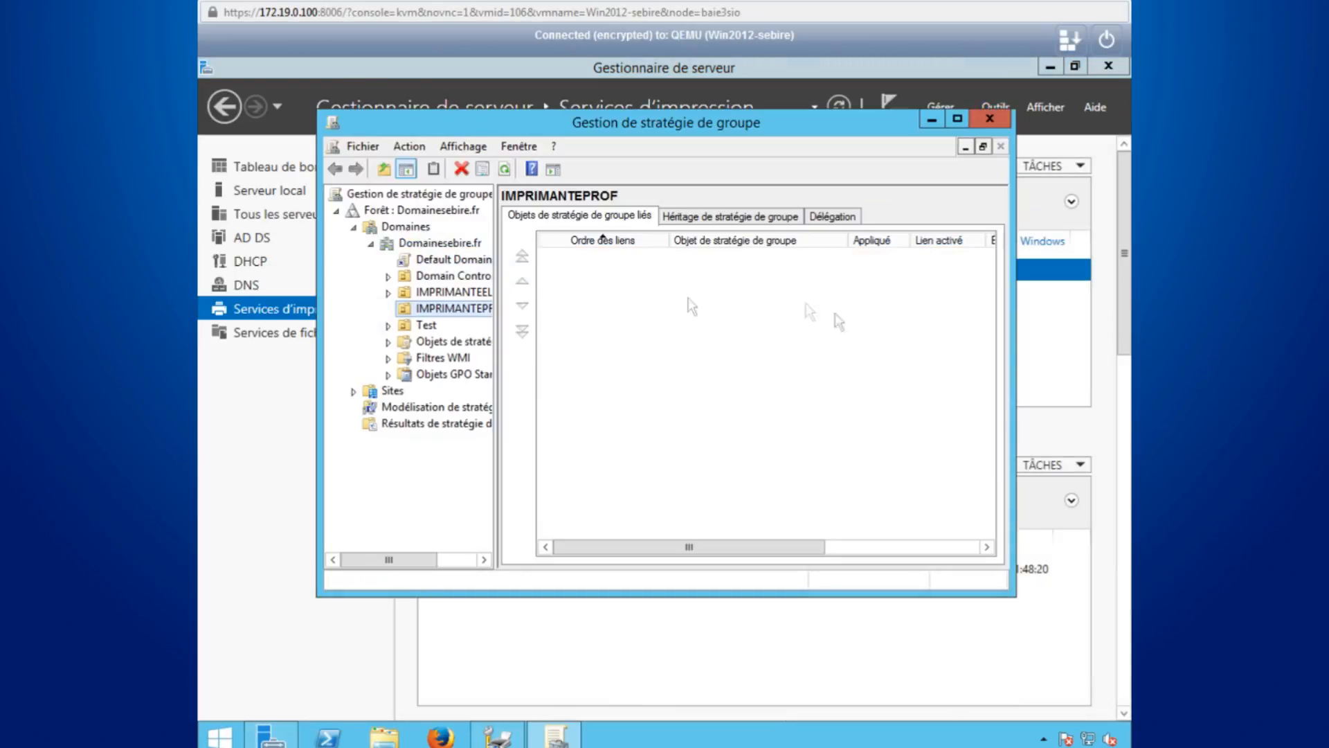
- Create a GPO named eleves linked to the IMPRIMANTEELEVE organizational unit, with no source Starter GPO
{"action": "left_click", "coordinate": [453, 298]}
{"action": "left_click", "coordinate": [452, 306]}
{"action": "left_click", "coordinate": [452, 296]}
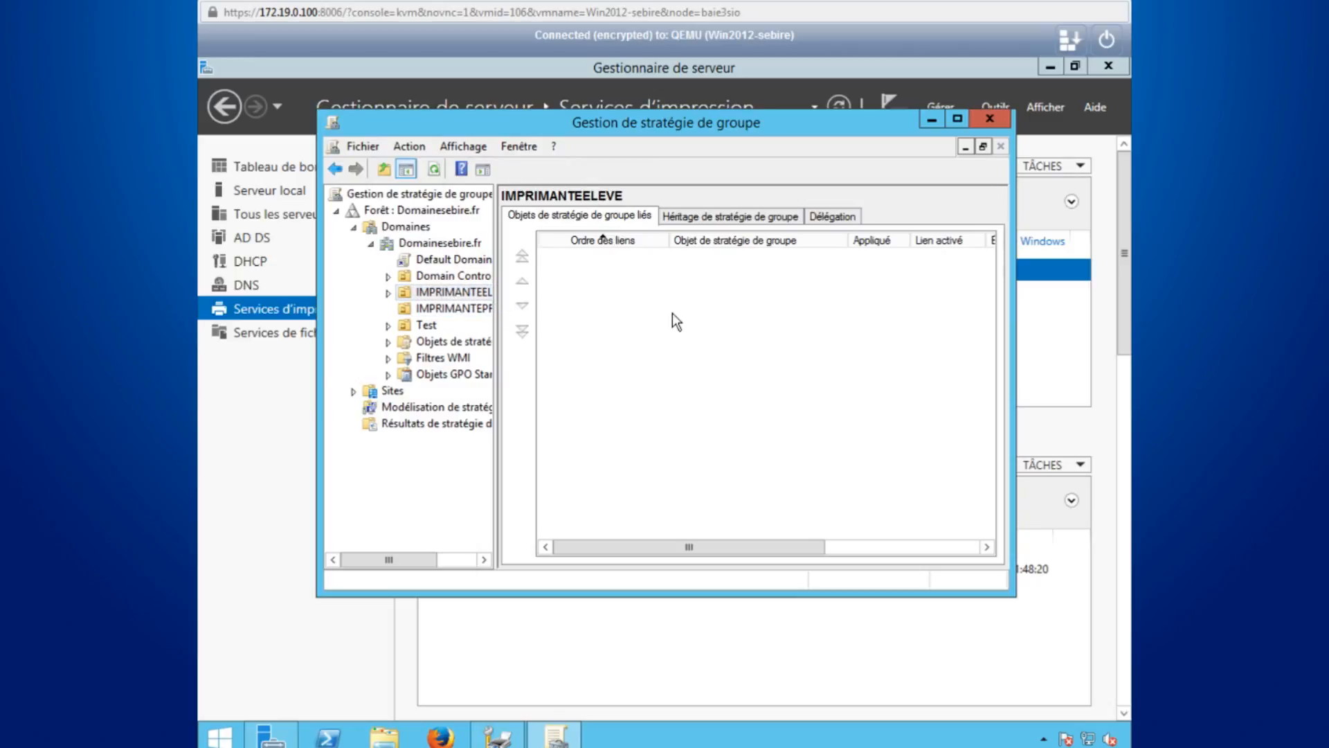
{"action": "right_click", "coordinate": [475, 291]}
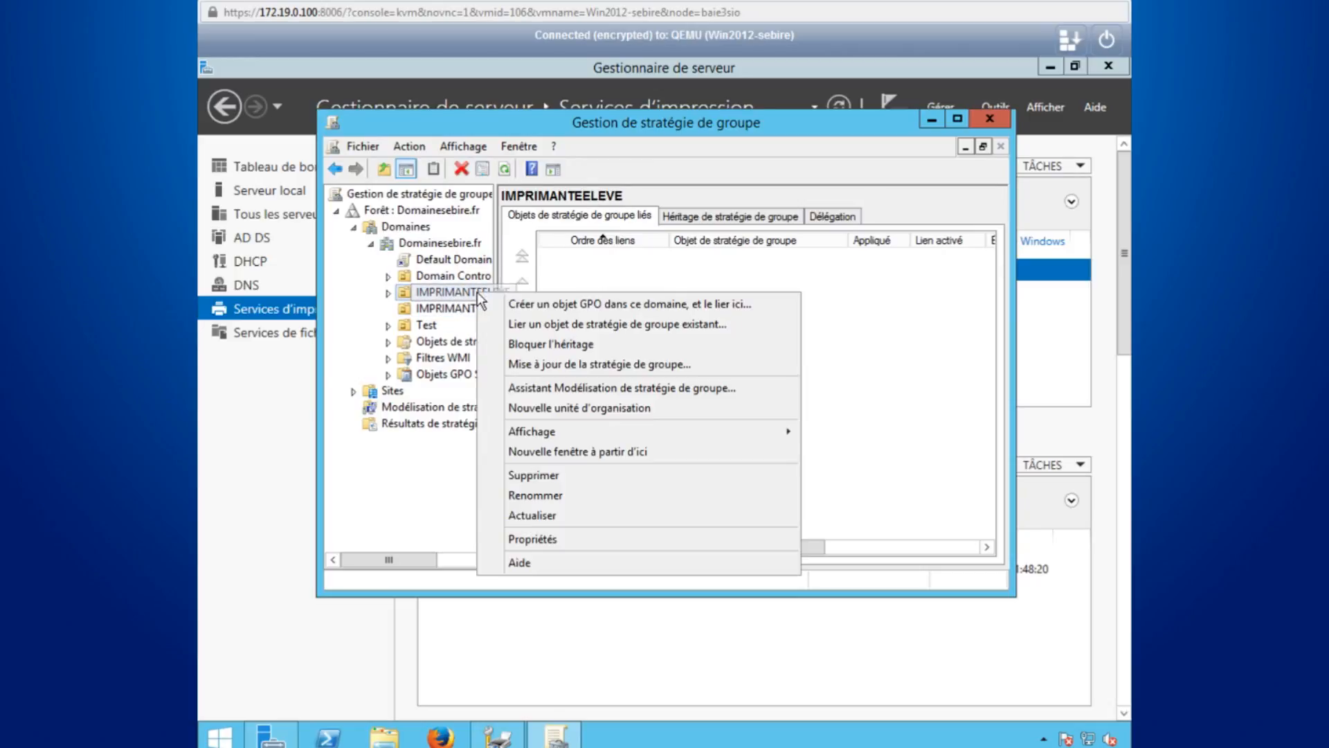
{"action": "left_click", "coordinate": [587, 304]}
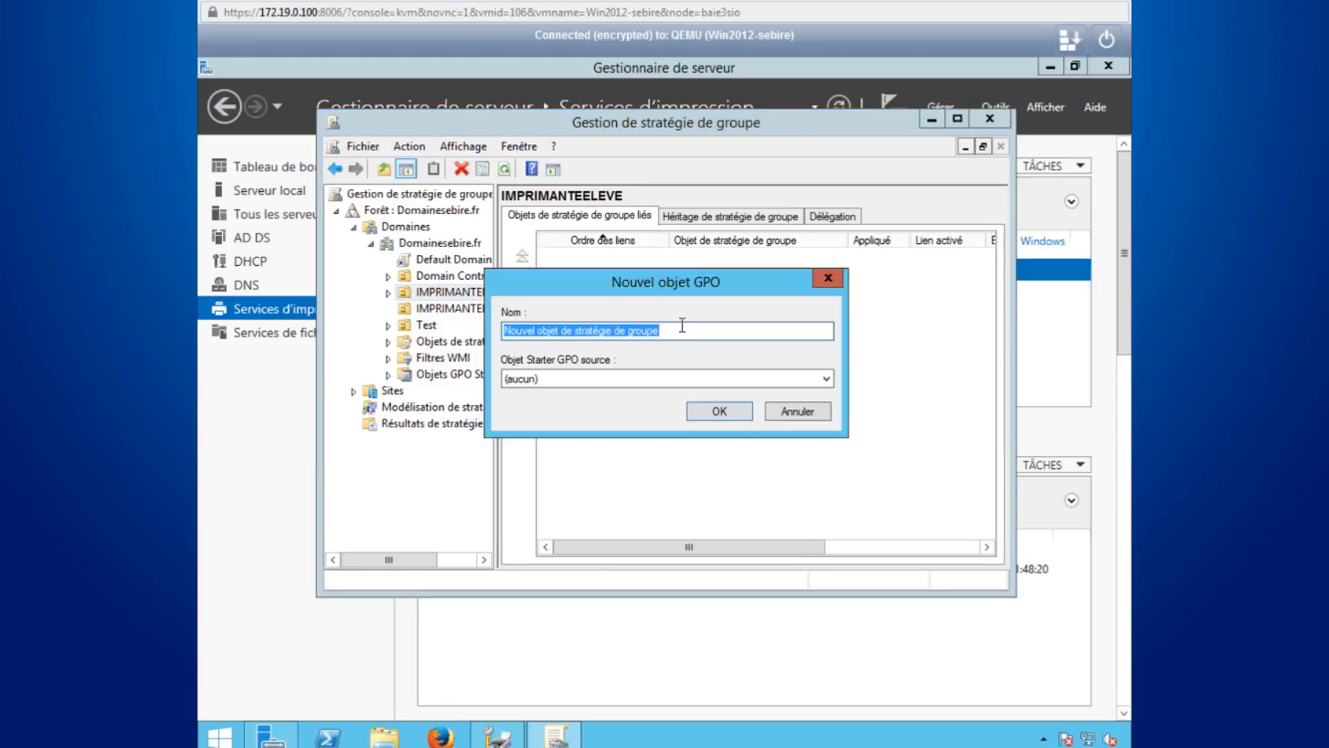
{"action": "type", "text": "I"}
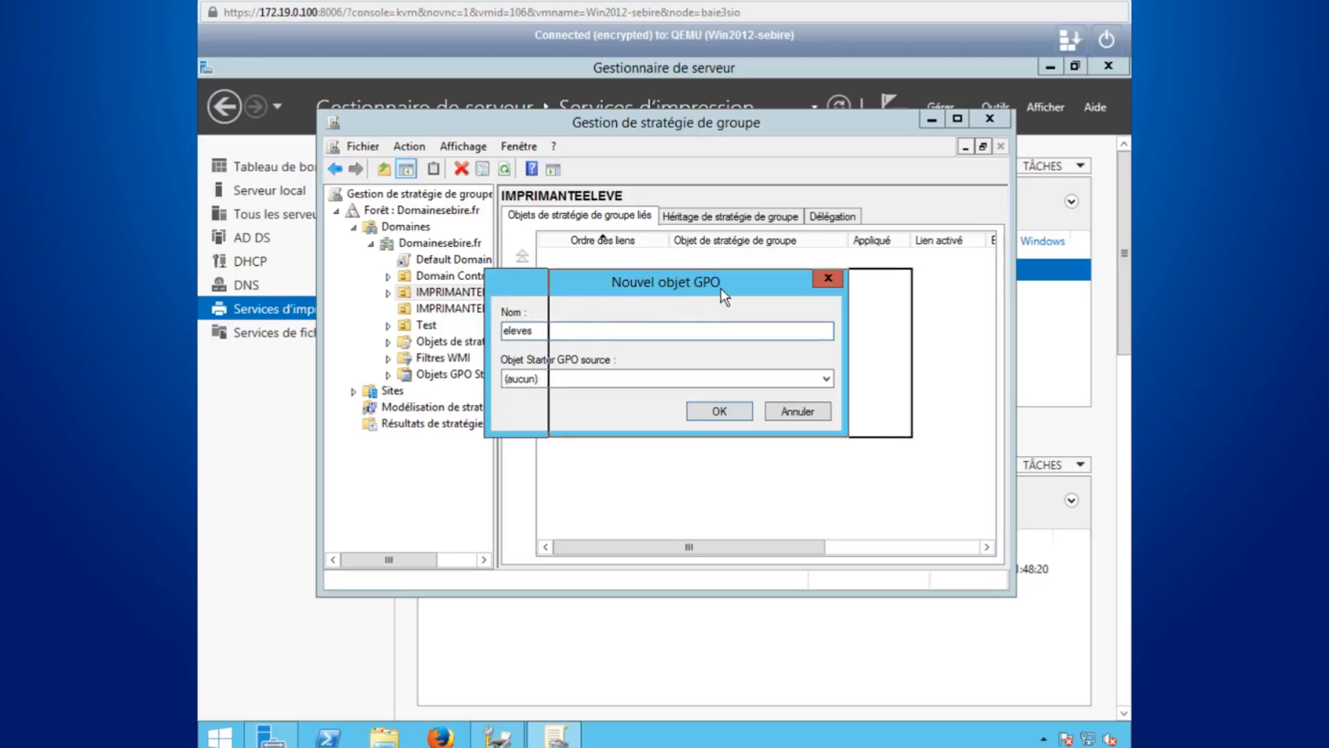
{"action": "left_click_drag", "start_coordinate": [658, 290], "coordinate": [724, 290]}
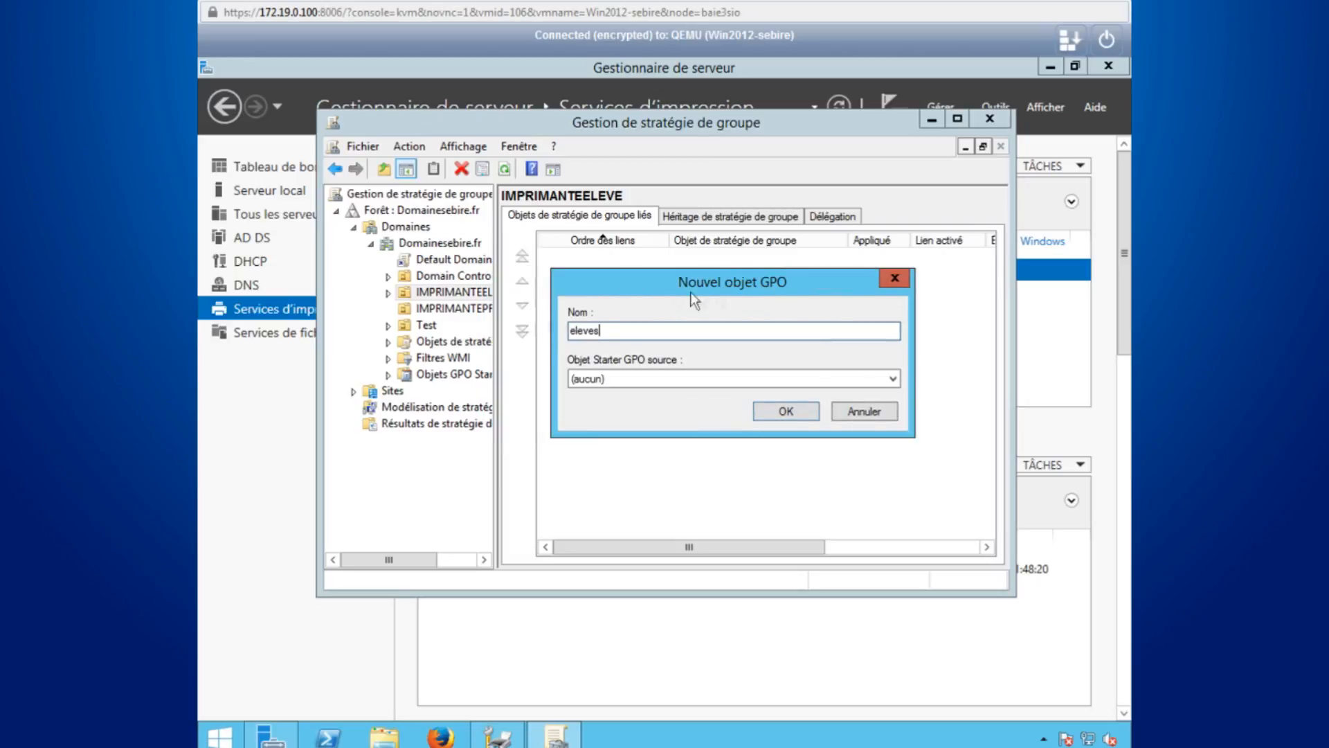
{"action": "left_click", "coordinate": [780, 408]}
{"action": "left_click", "coordinate": [727, 256]}
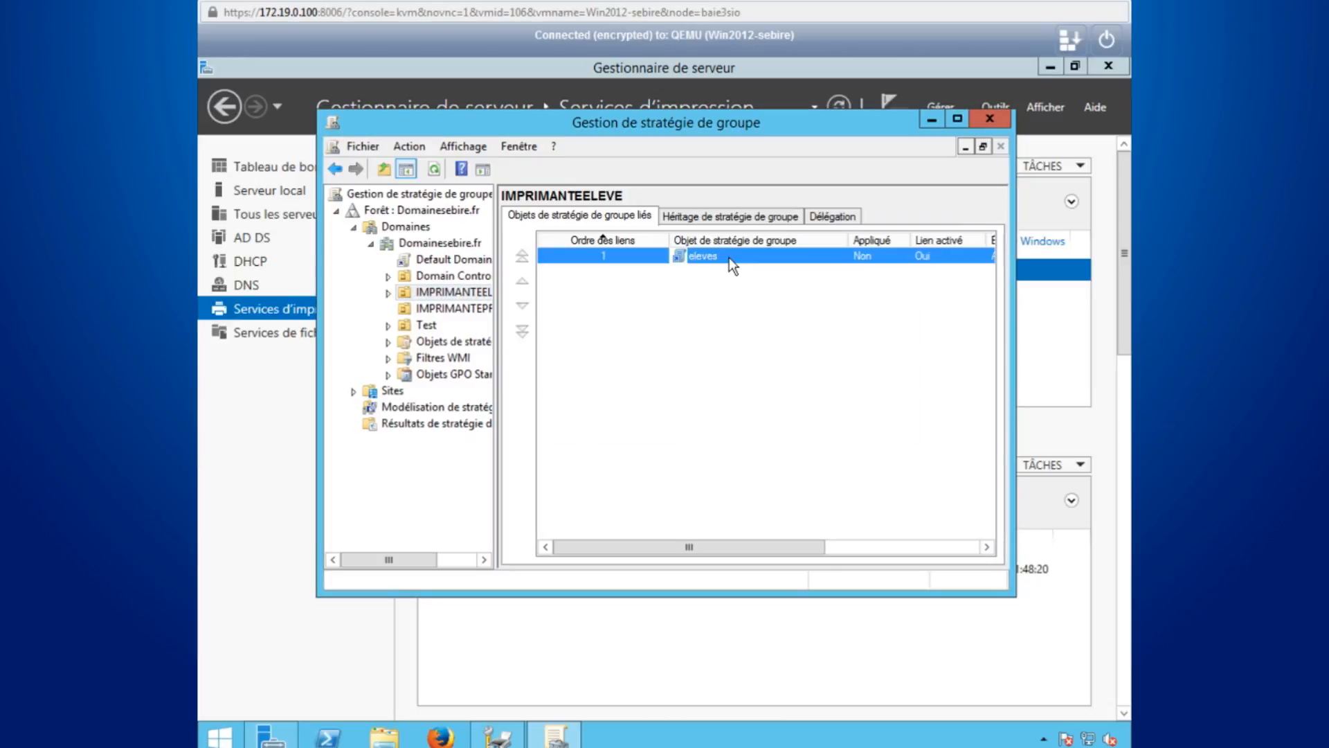
- Create a GPO named profs linked to the IMPRIMANTEPROF organizational unit and close the group policy console
{"action": "left_click", "coordinate": [468, 307]}
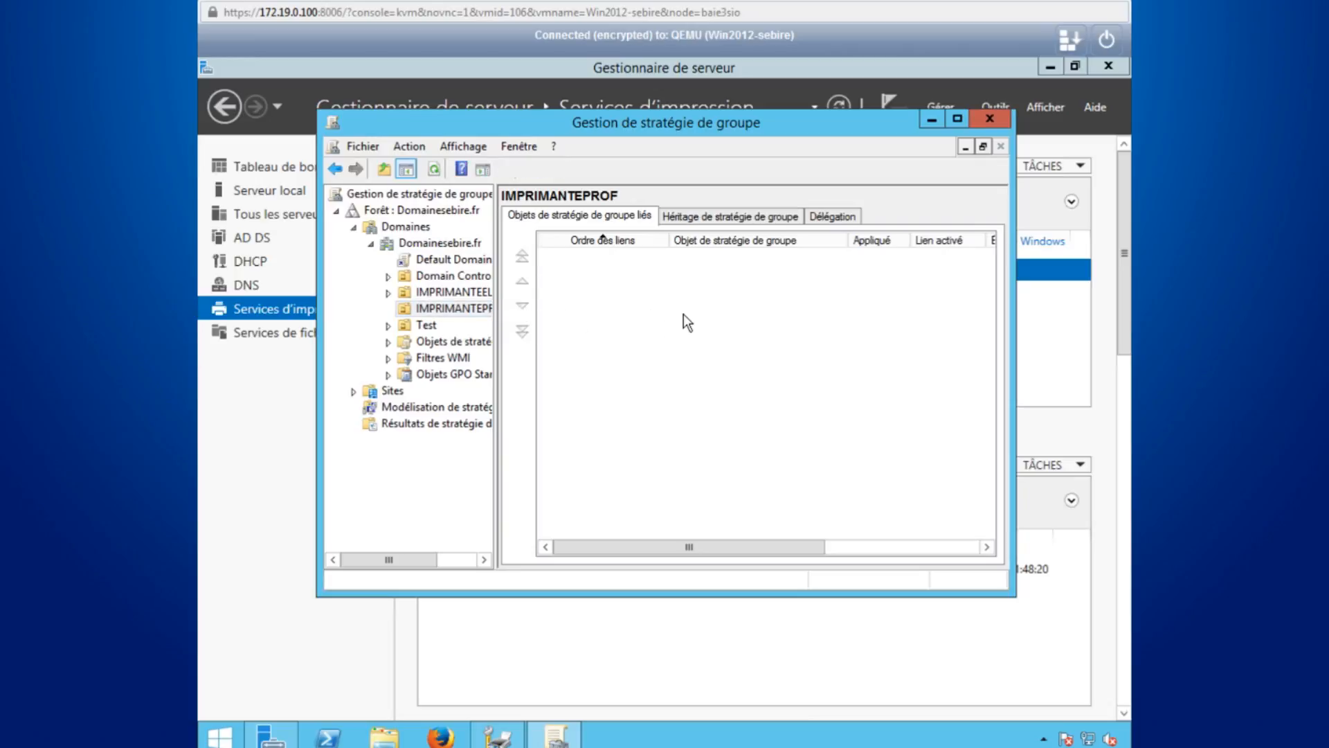
{"action": "right_click", "coordinate": [471, 308]}
{"action": "left_click", "coordinate": [515, 319]}
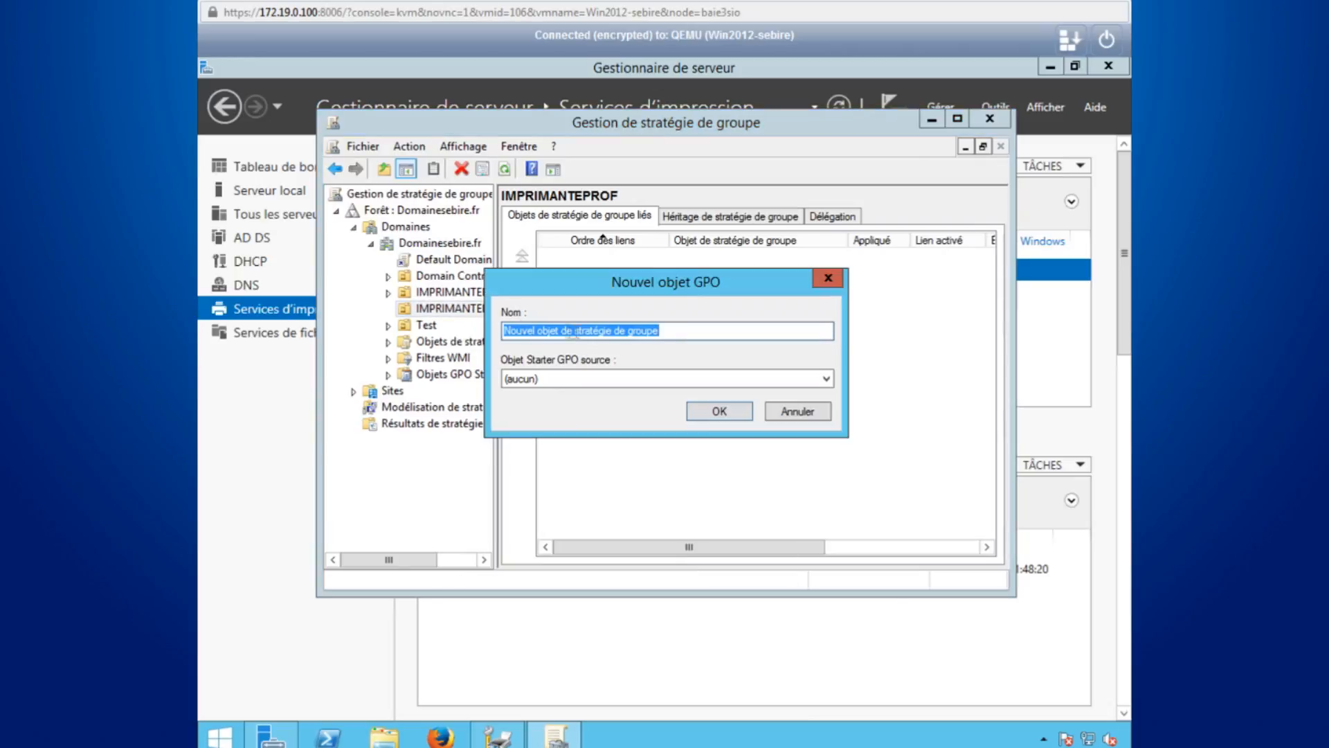
{"action": "type", "text": "profs"}
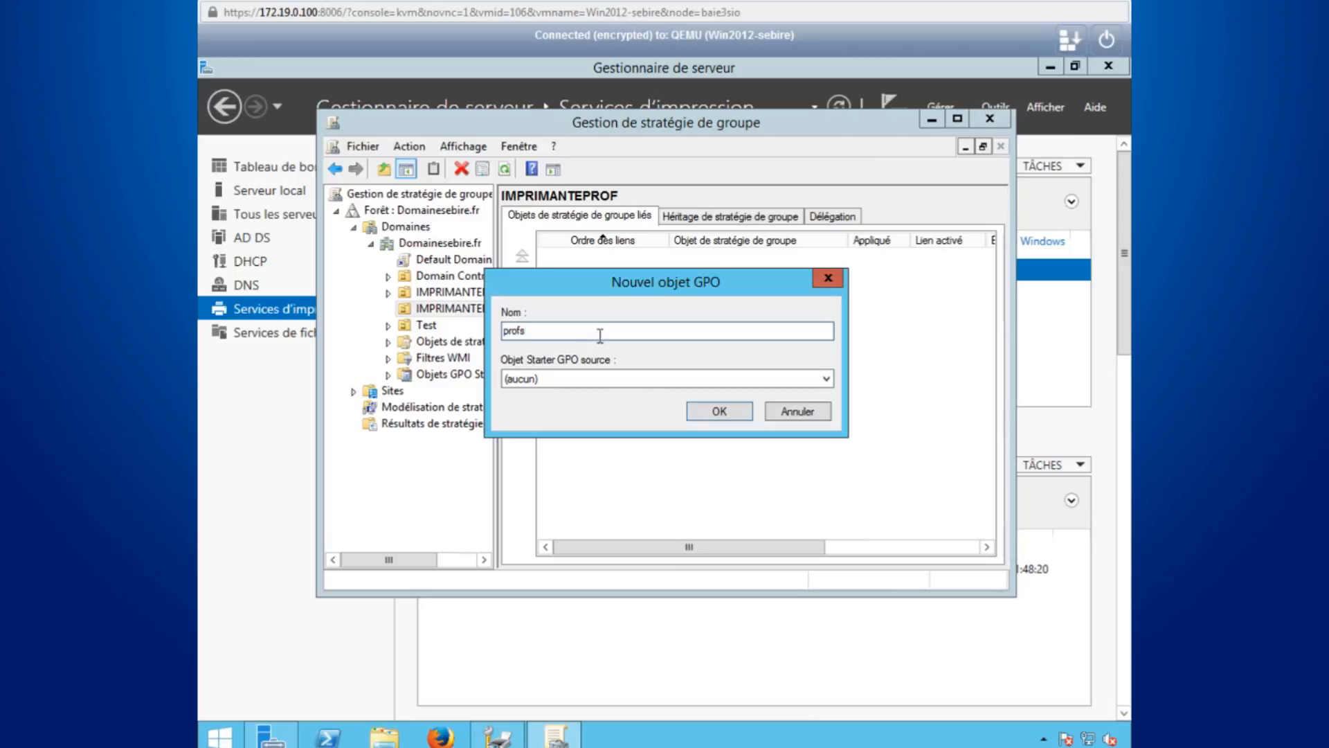
{"action": "left_click", "coordinate": [721, 411]}
{"action": "key", "text": "Up"}
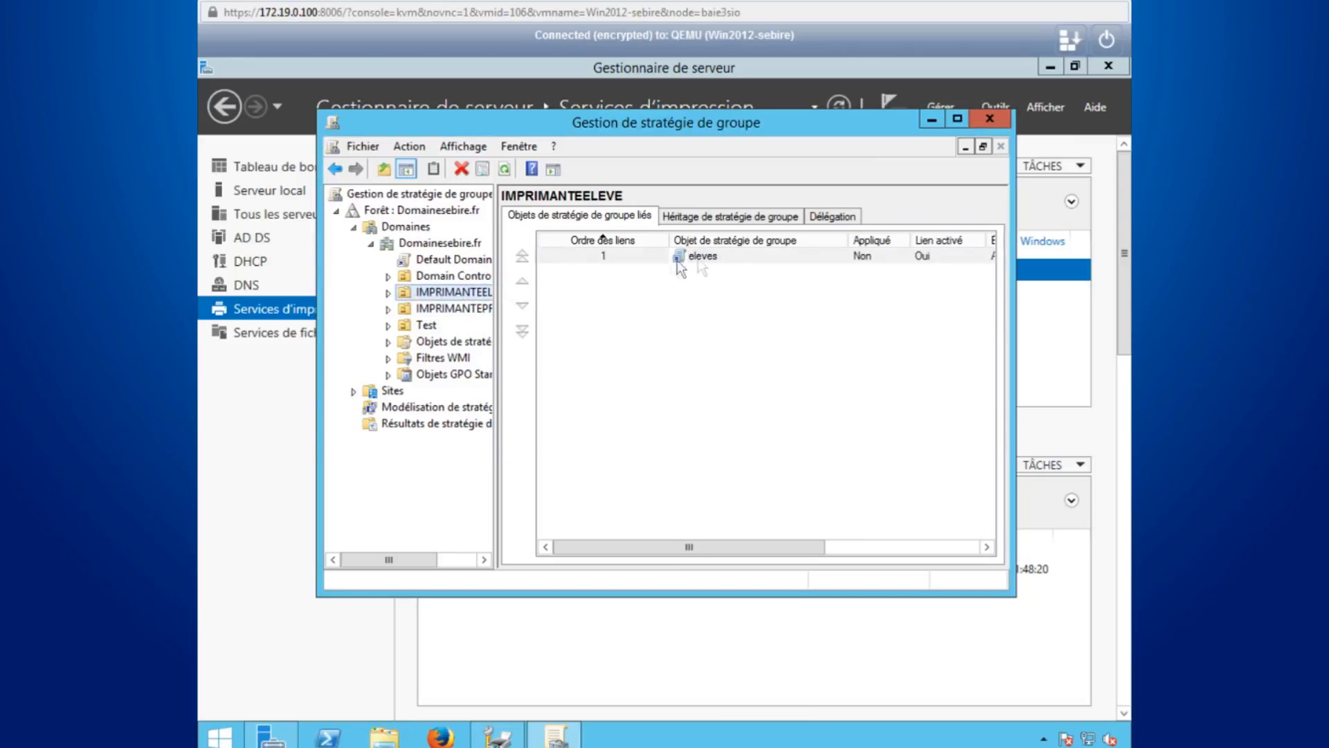
{"action": "left_click", "coordinate": [991, 118]}
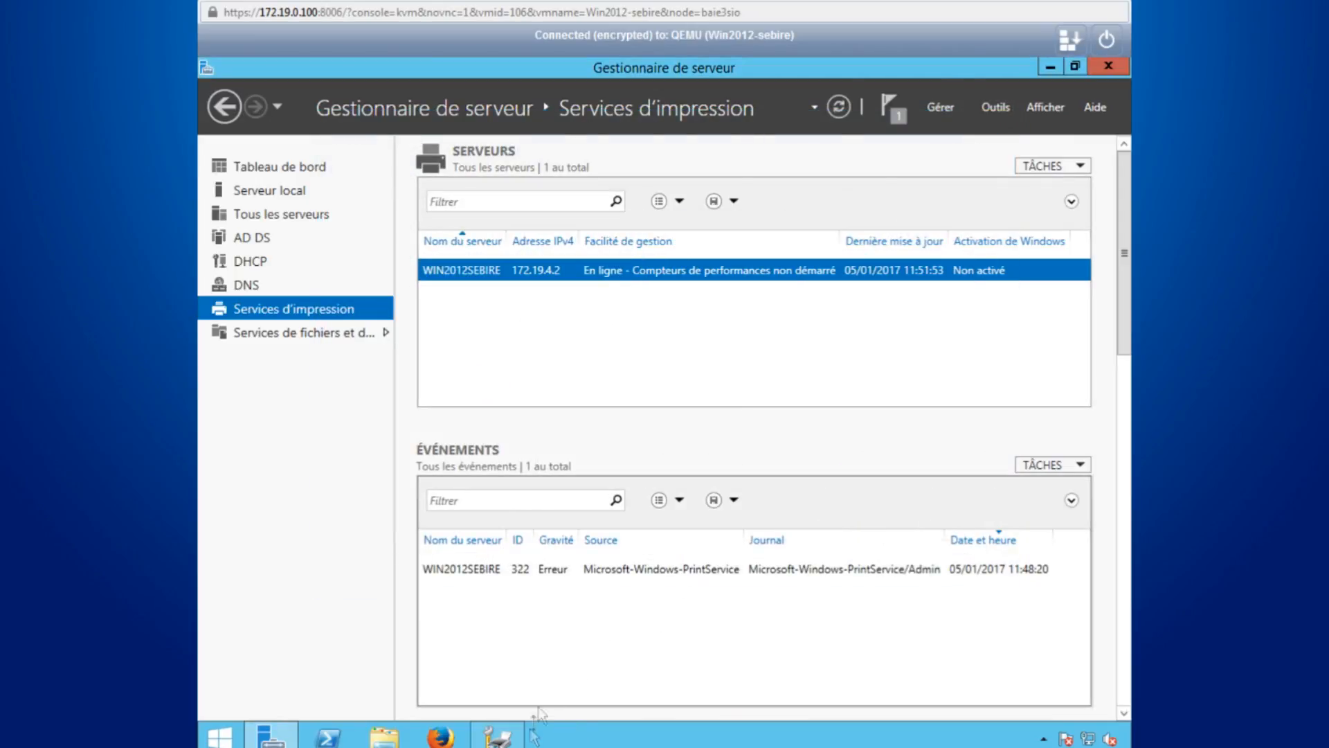
- In Gestion de l'impression, start deploying the Brother Profs printer by group policy and choose the profs GPO from IMPRIMANTEPROF
{"action": "left_click", "coordinate": [497, 736]}
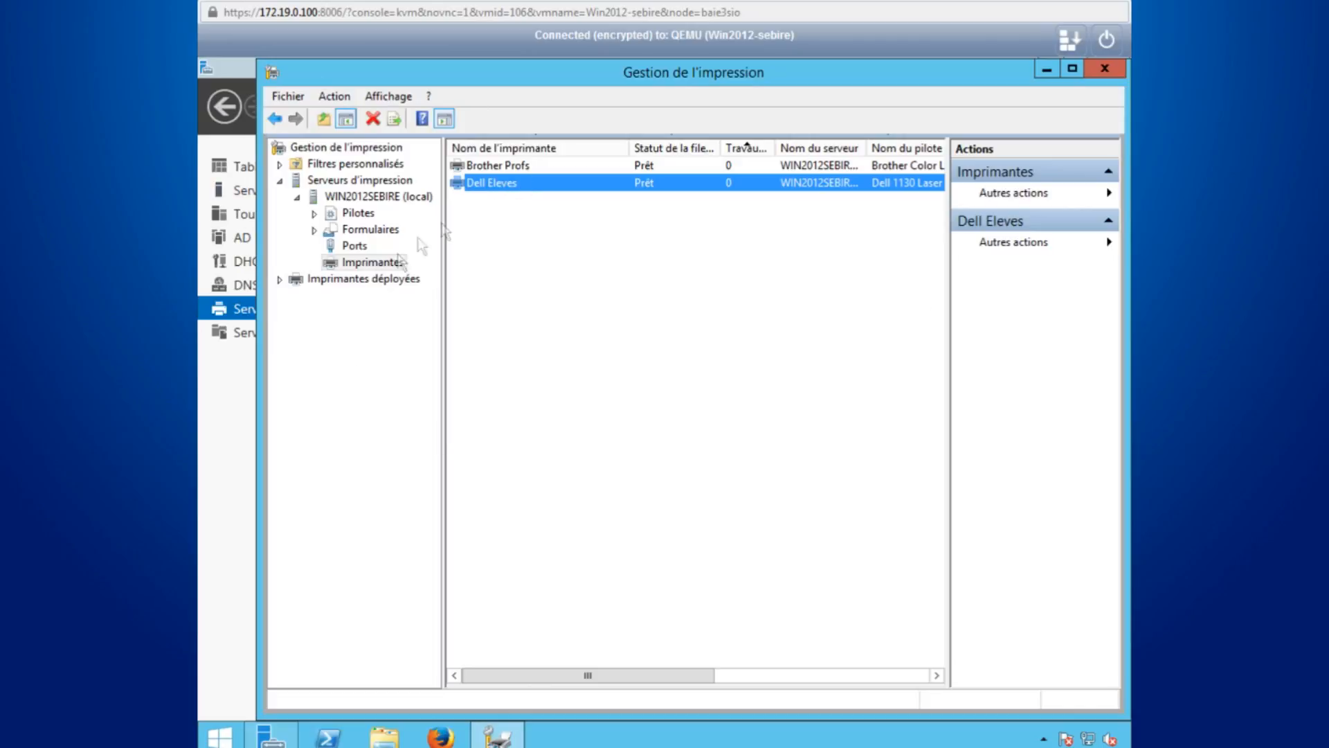
{"action": "left_click", "coordinate": [376, 280]}
{"action": "left_click", "coordinate": [372, 262]}
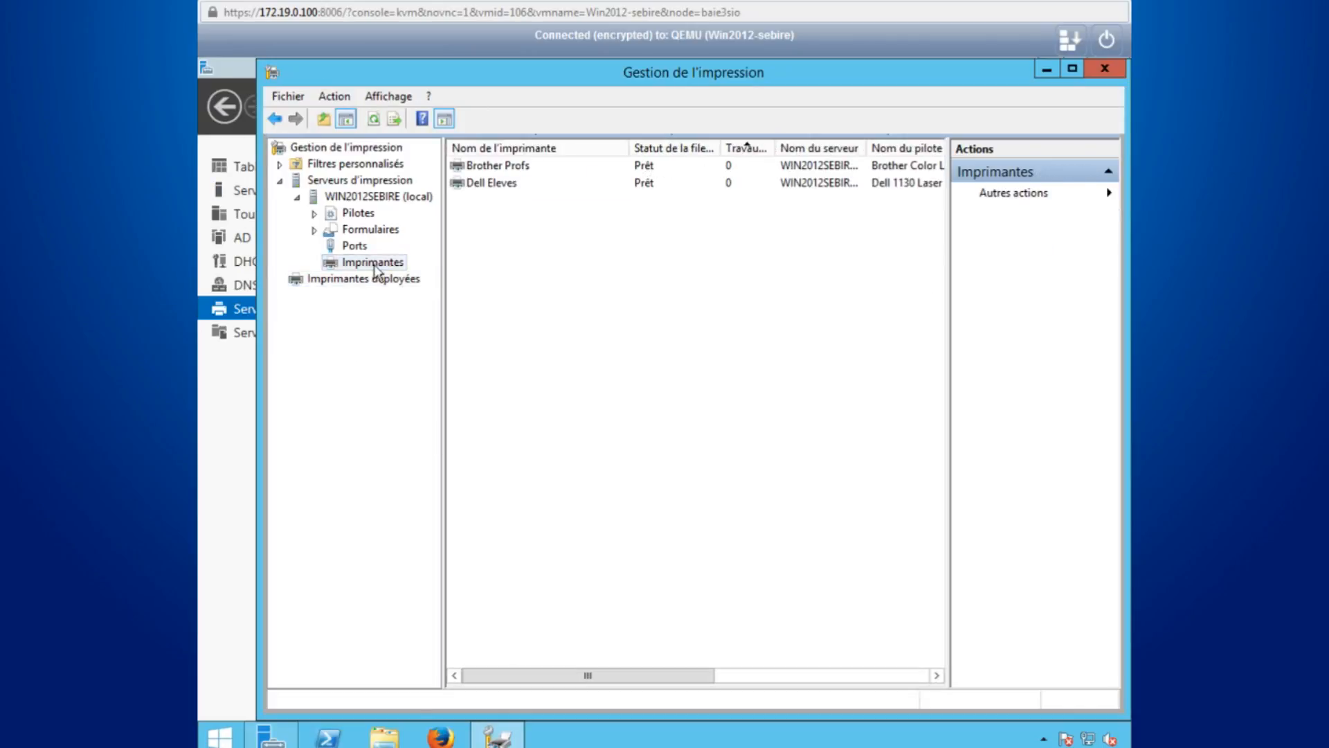
{"action": "left_click", "coordinate": [495, 166]}
{"action": "right_click", "coordinate": [533, 164]}
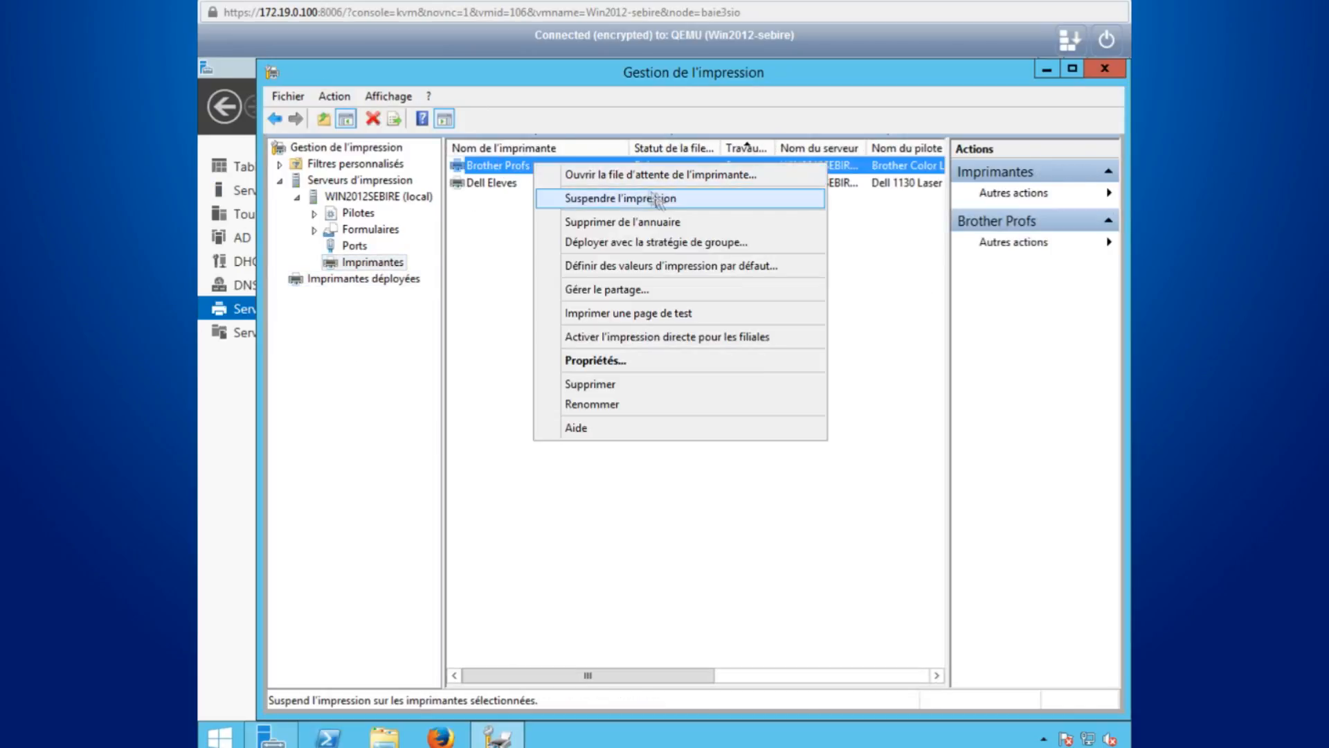
{"action": "left_click", "coordinate": [654, 241]}
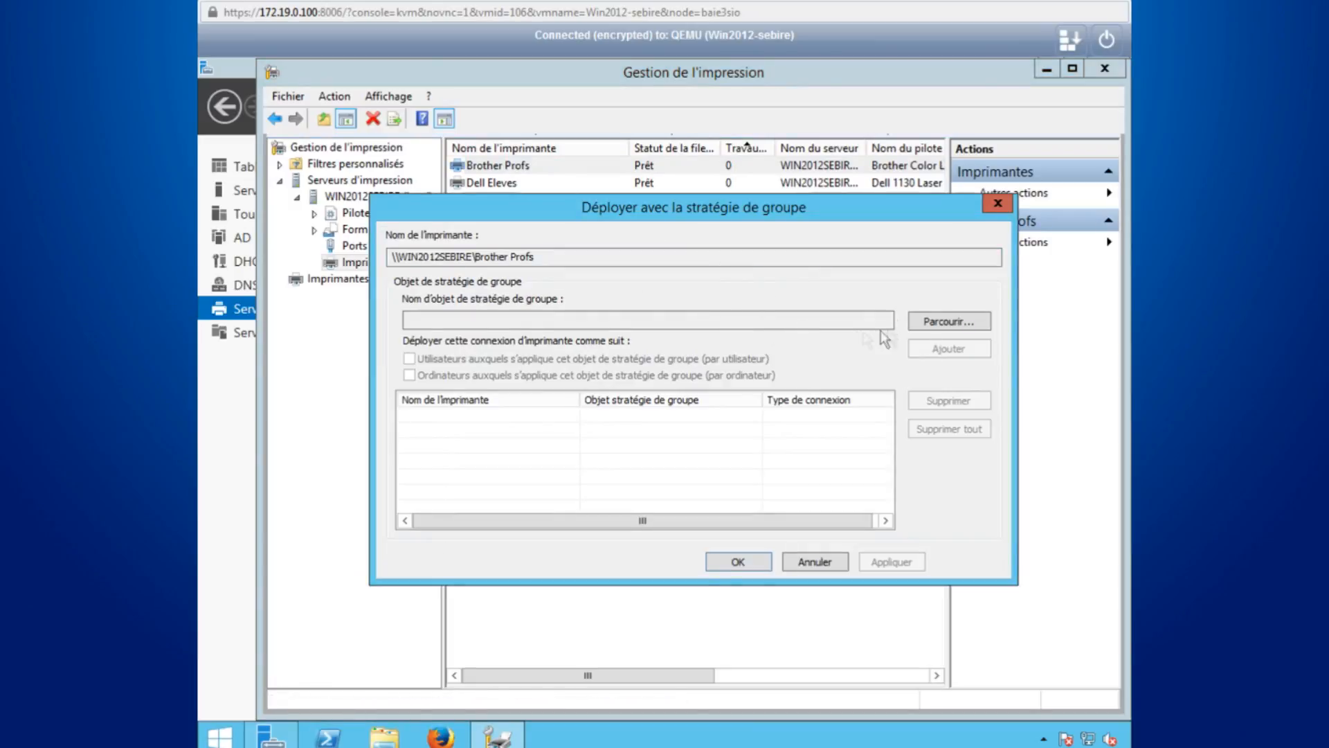
{"action": "left_click", "coordinate": [926, 325]}
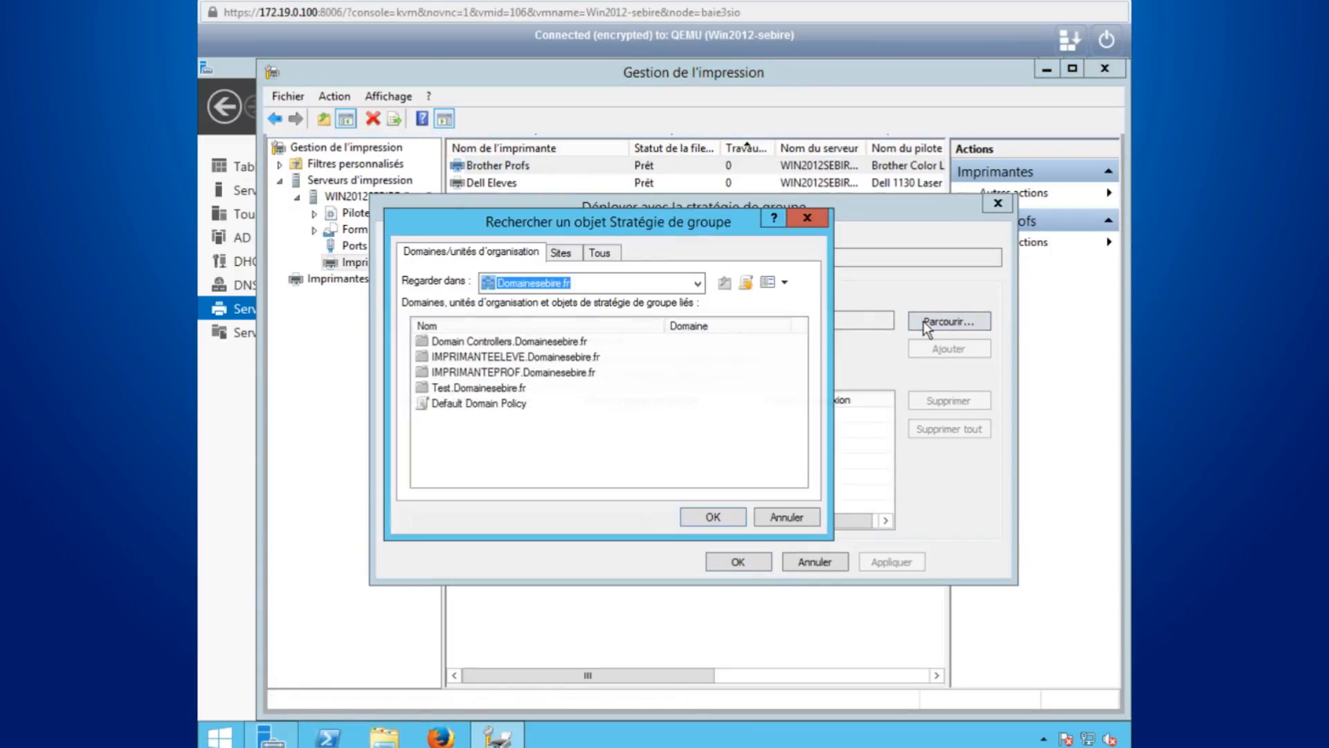
{"action": "double_click", "coordinate": [513, 372]}
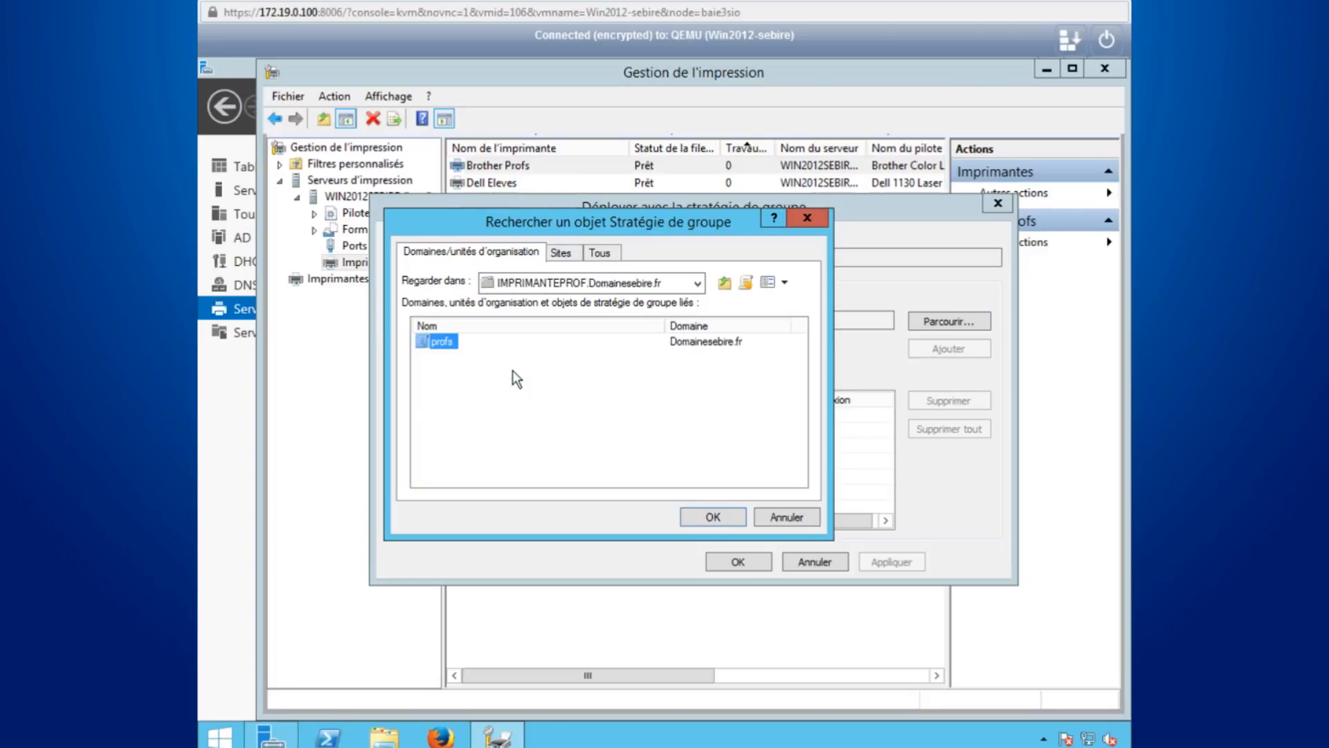
{"action": "left_click", "coordinate": [713, 516]}
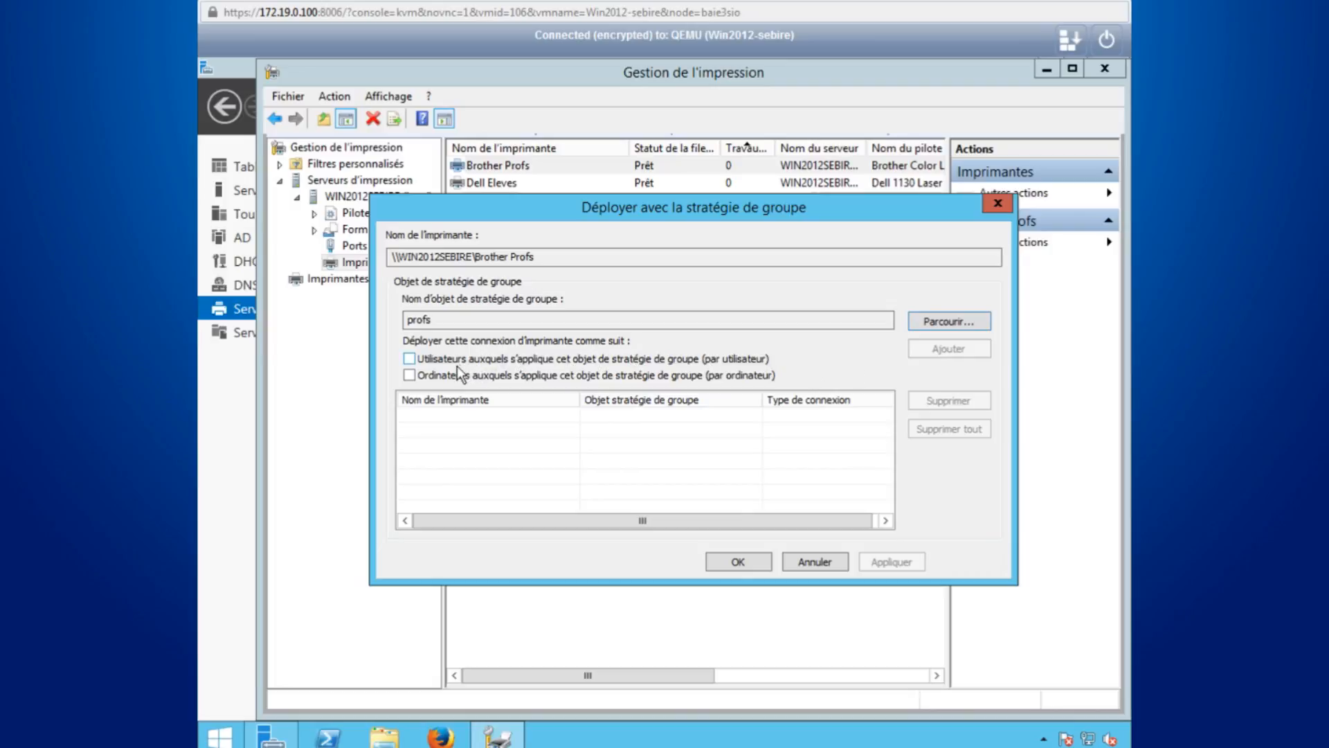
- Add the Brother Profs deployment to the profs GPO per user, apply it and close the deployment dialog
{"action": "left_click", "coordinate": [409, 359]}
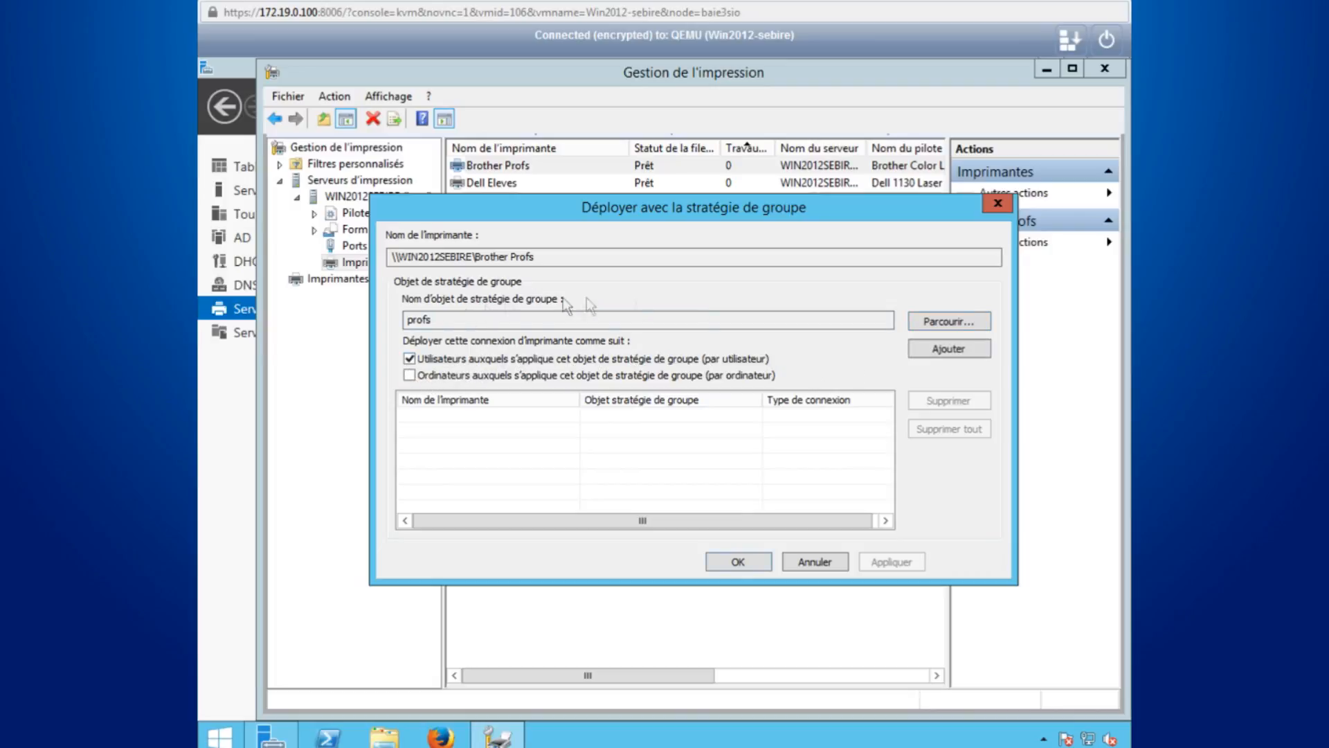
{"action": "left_click", "coordinate": [937, 350]}
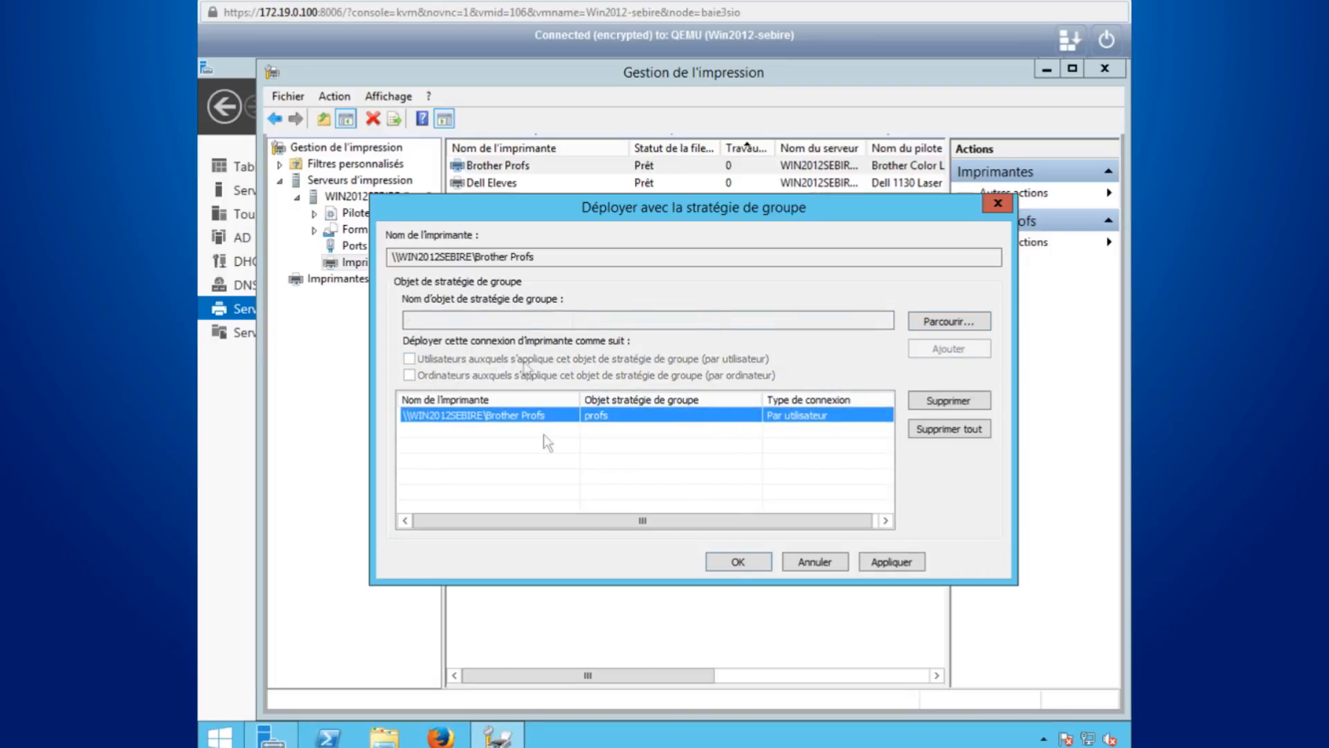
{"action": "left_click", "coordinate": [869, 562]}
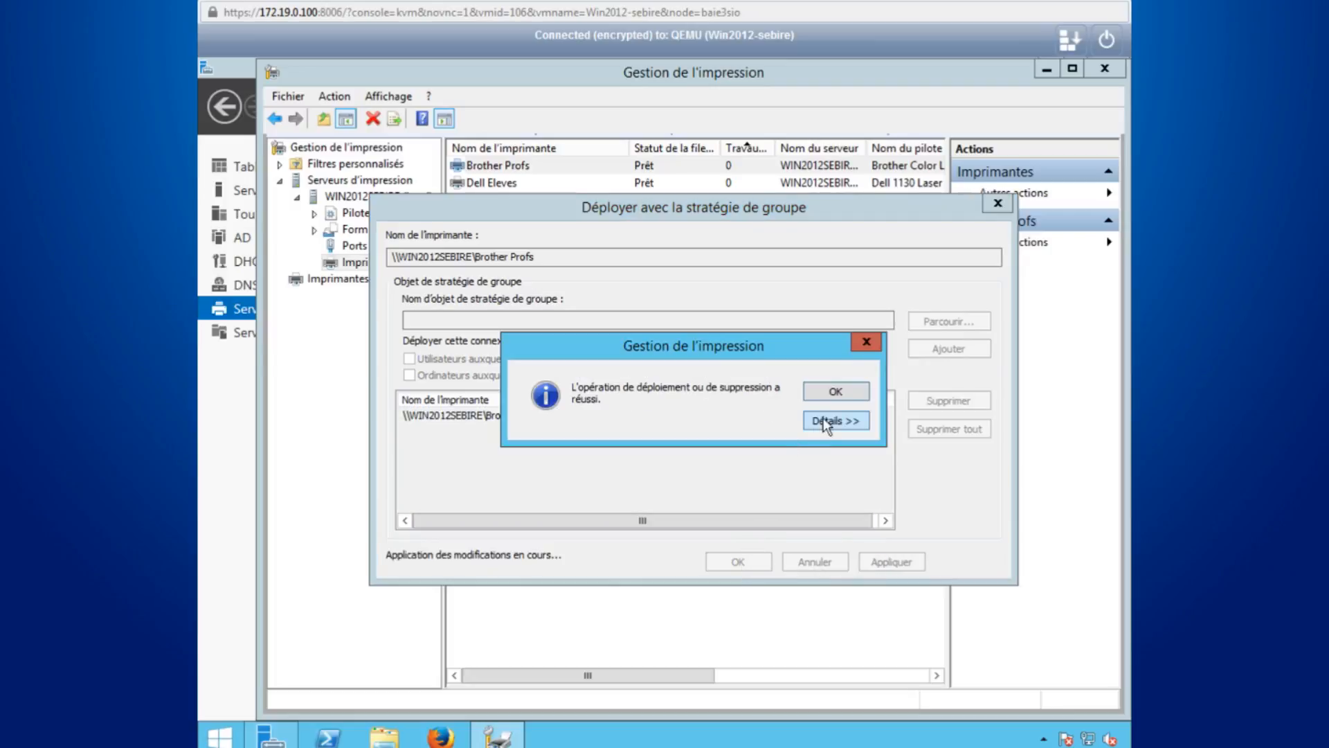
{"action": "left_click", "coordinate": [841, 389]}
{"action": "left_click", "coordinate": [755, 559]}
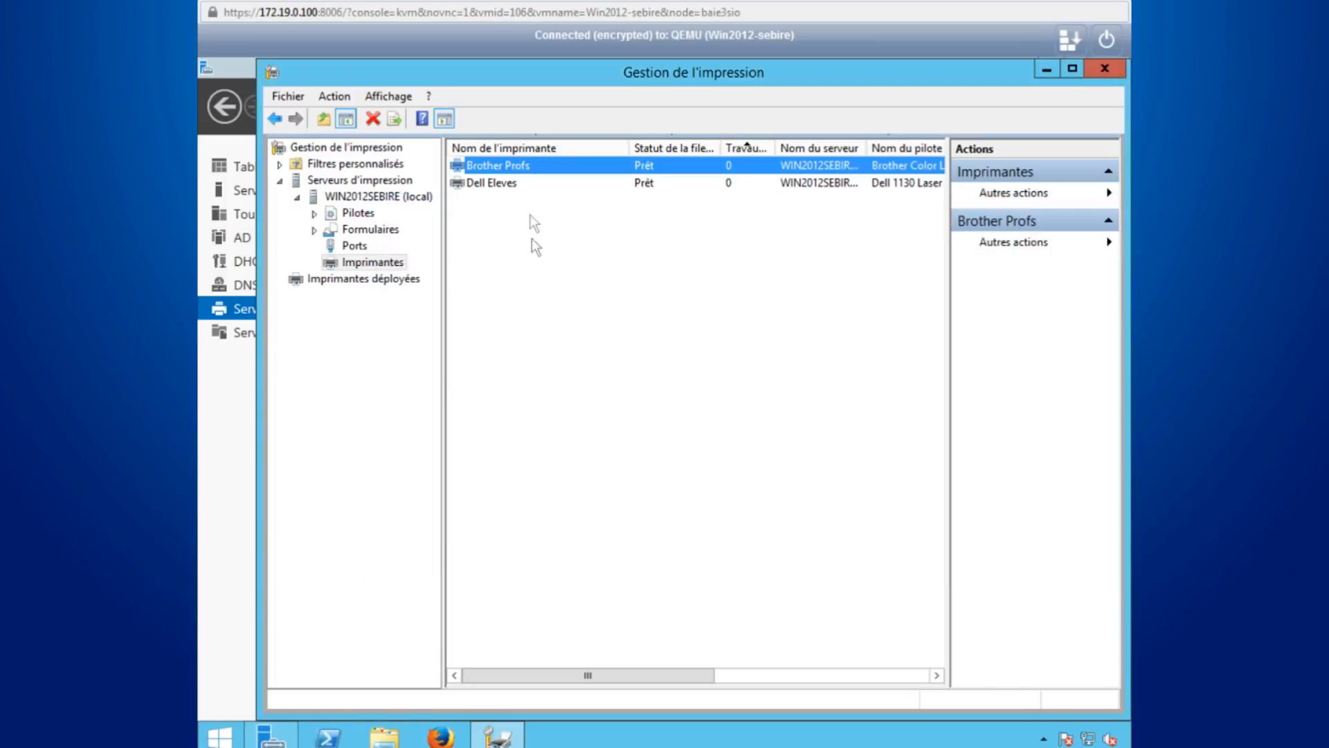
- Start deploying the Dell Eleves printer by group policy and choose the eleves GPO from IMPRIMANTEELEVE
{"action": "left_click", "coordinate": [545, 181]}
{"action": "right_click", "coordinate": [546, 180]}
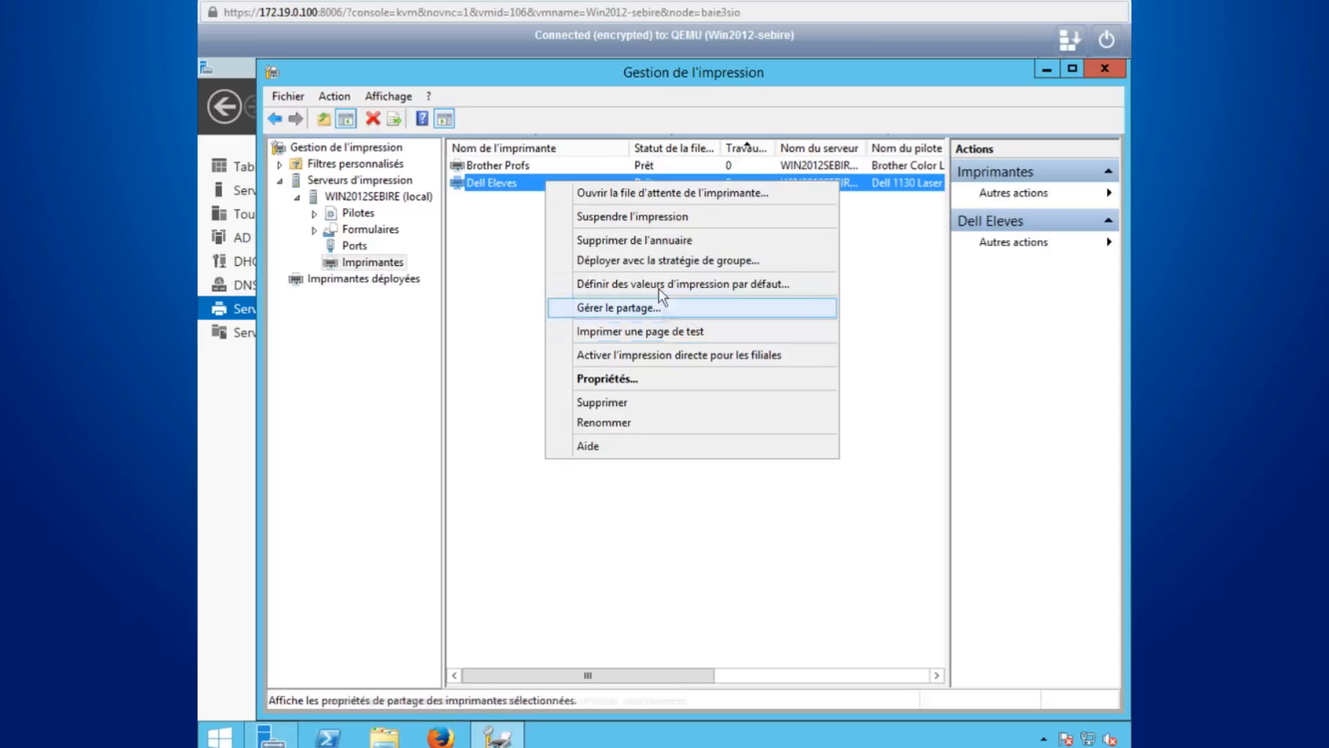
{"action": "left_click", "coordinate": [661, 256]}
{"action": "left_click", "coordinate": [949, 321]}
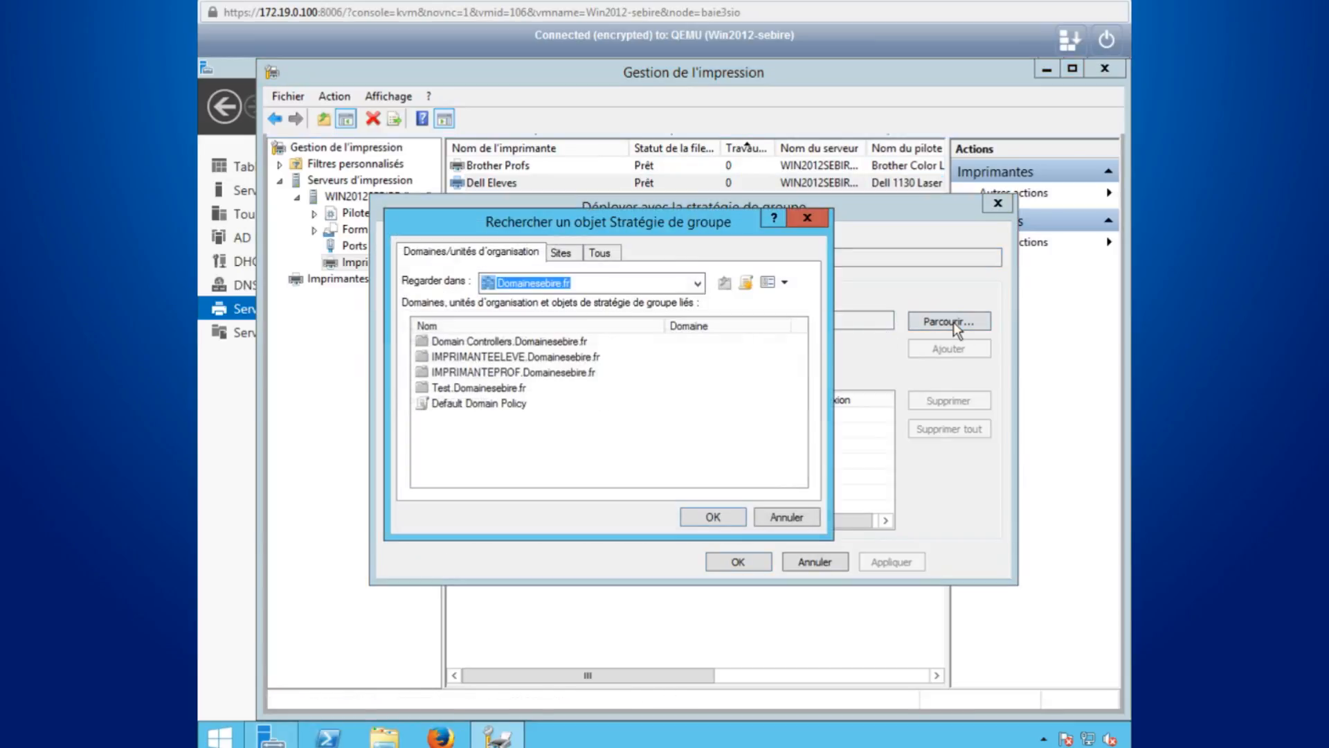
{"action": "left_click", "coordinate": [540, 358]}
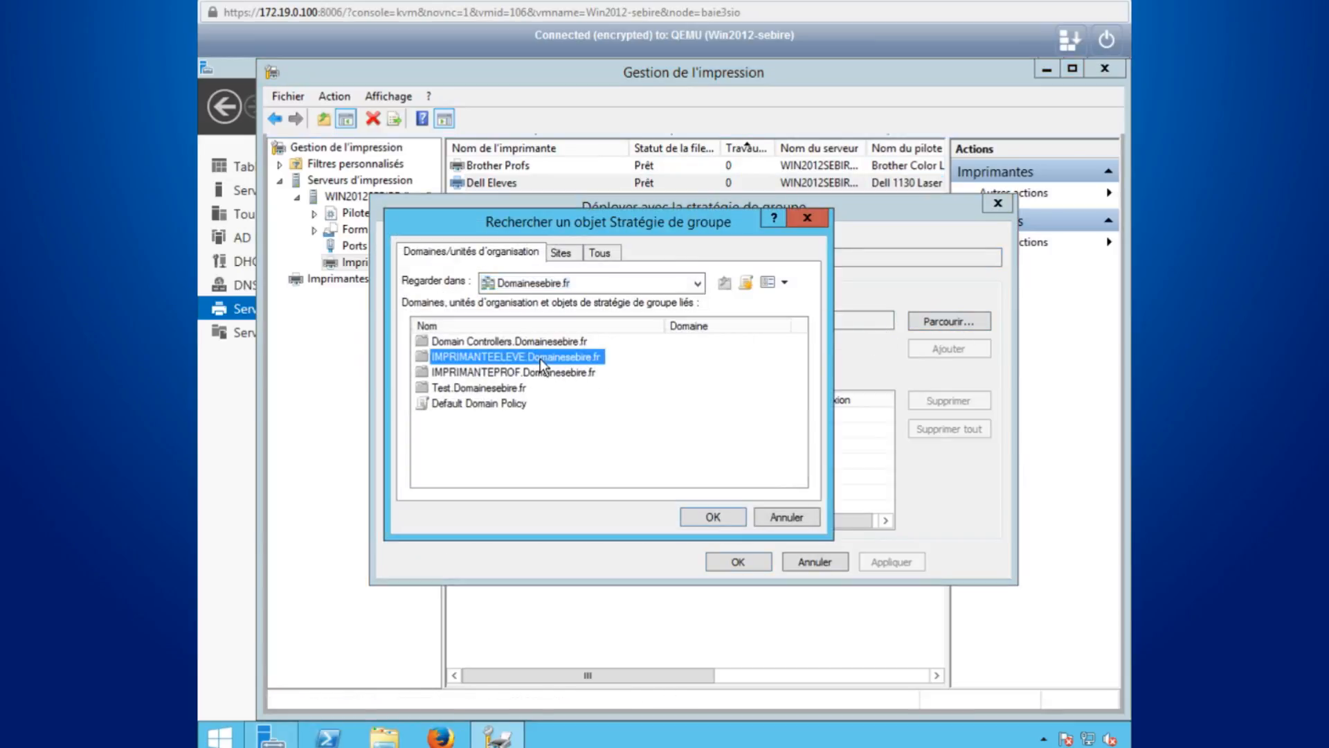
{"action": "left_click", "coordinate": [688, 511]}
{"action": "left_click", "coordinate": [454, 342]}
{"action": "left_click", "coordinate": [711, 512]}
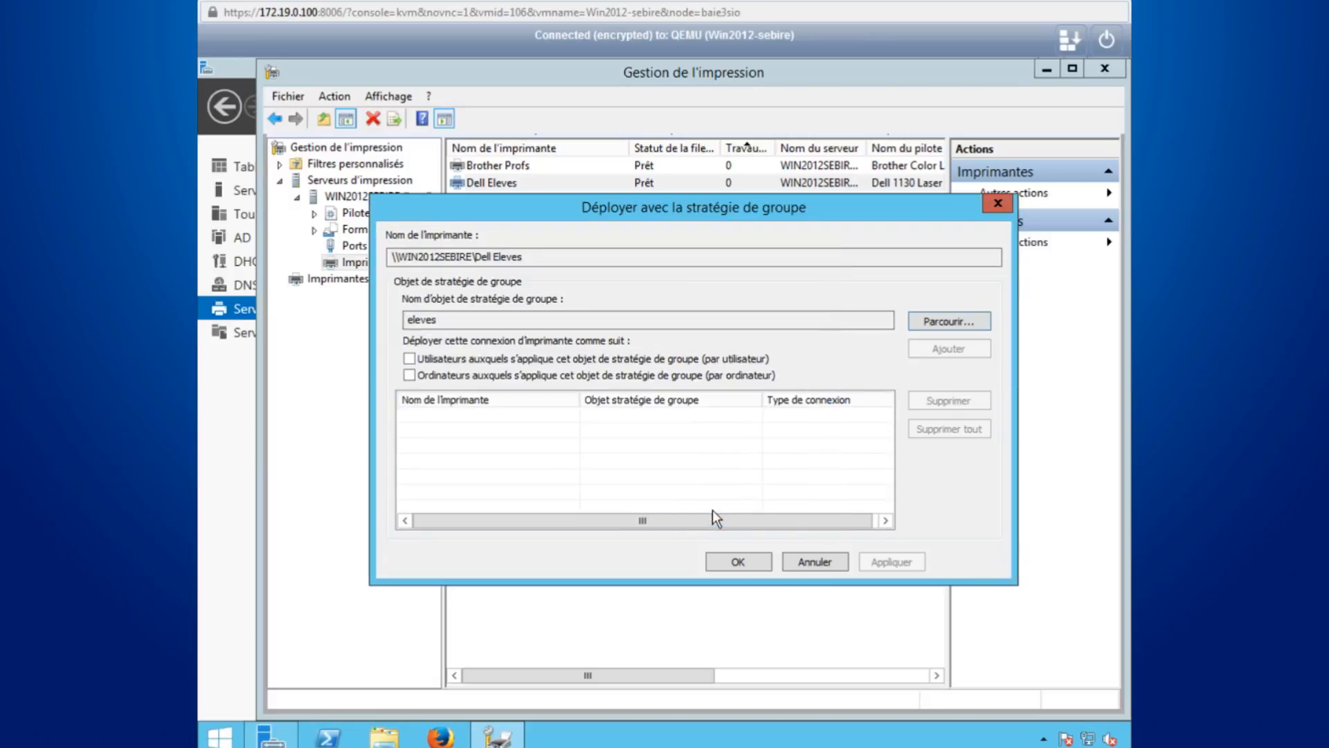
- Add the Dell Eleves deployment to the eleves GPO per user, apply it and close the deployment dialog
{"action": "left_click", "coordinate": [409, 360]}
{"action": "left_click", "coordinate": [936, 349]}
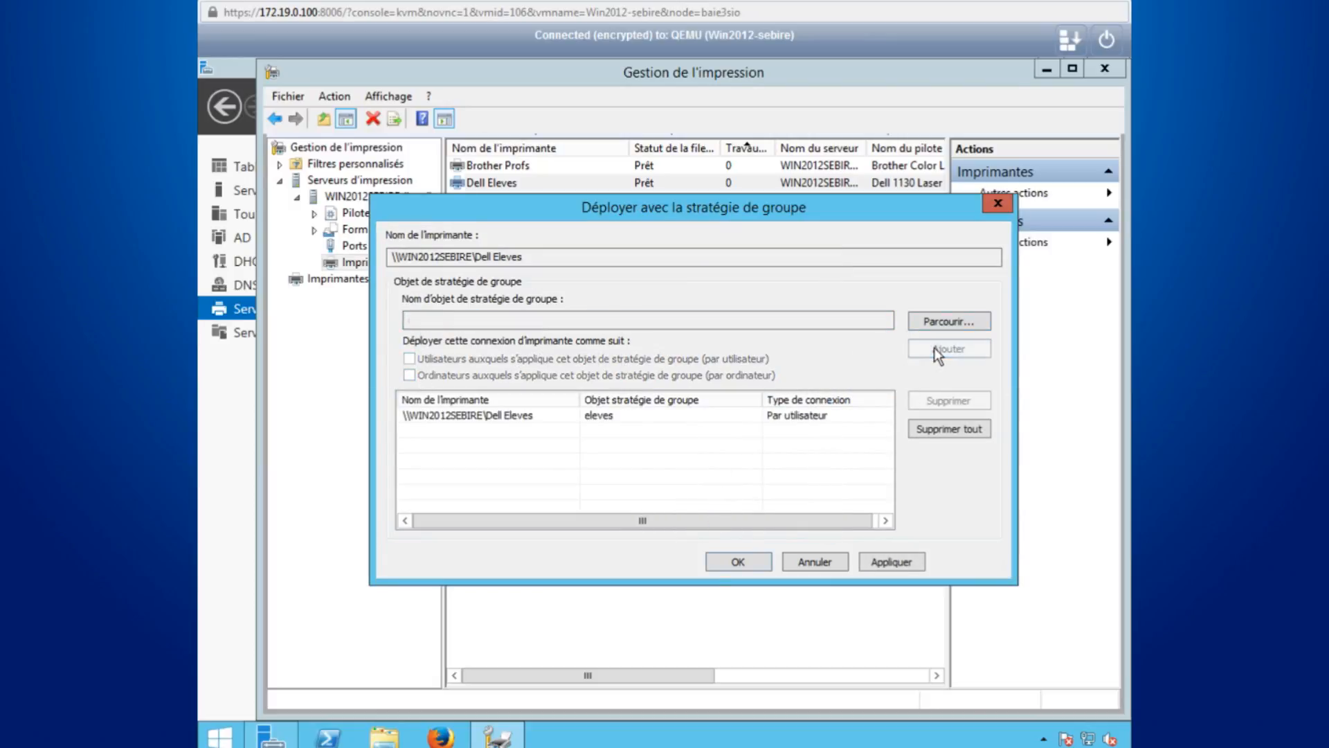
{"action": "left_click", "coordinate": [799, 416]}
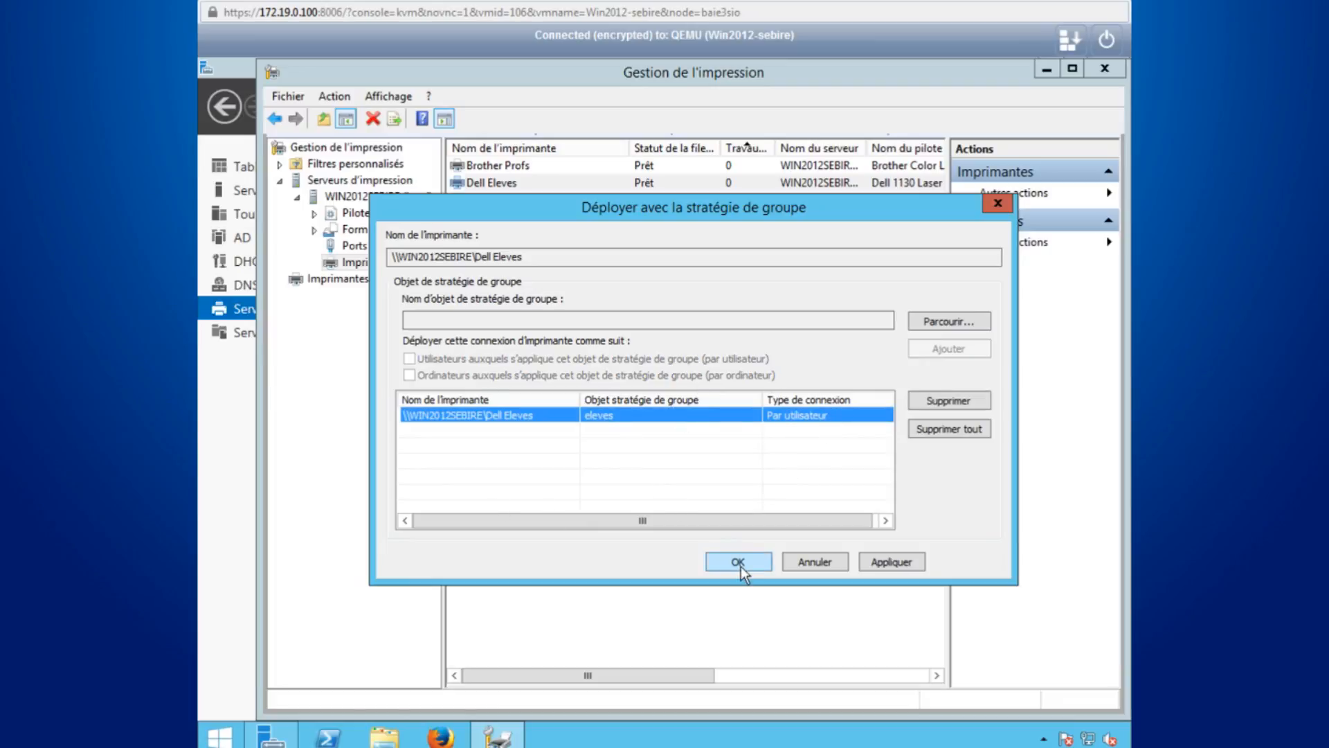
{"action": "left_click", "coordinate": [883, 562]}
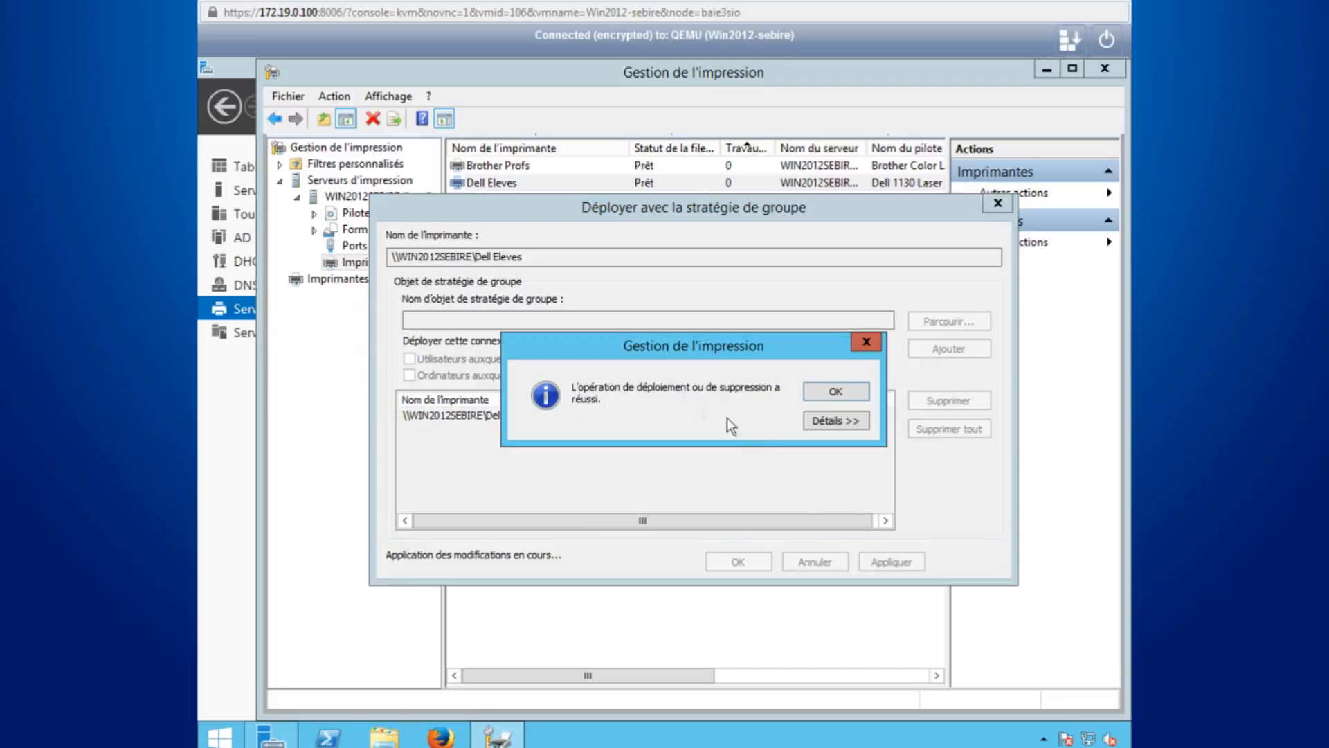
{"action": "left_click", "coordinate": [824, 392]}
{"action": "left_click", "coordinate": [752, 558]}
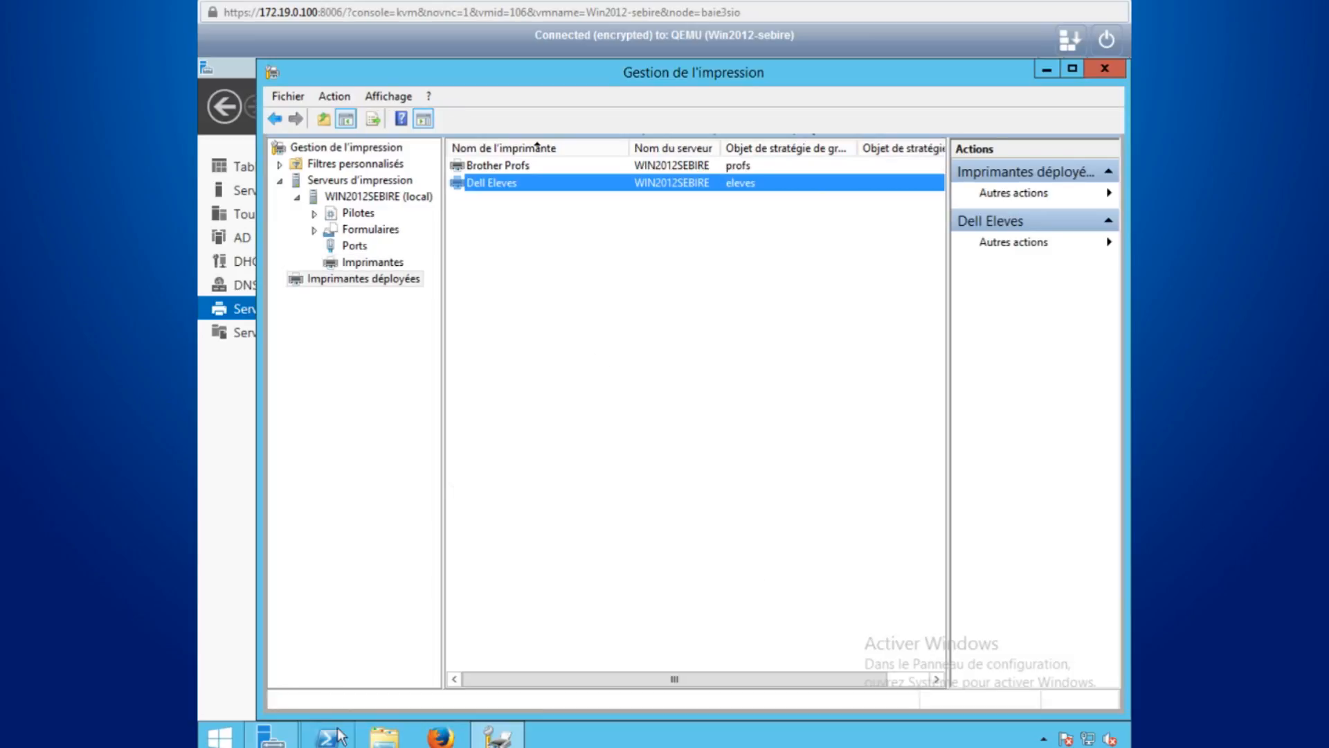
- Run gpupdate /force in PowerShell to refresh the group policies, and close PowerShell and the print management console
{"action": "left_click", "coordinate": [339, 740]}
{"action": "left_click", "coordinate": [502, 181]}
{"action": "type", "text": "gpu"}
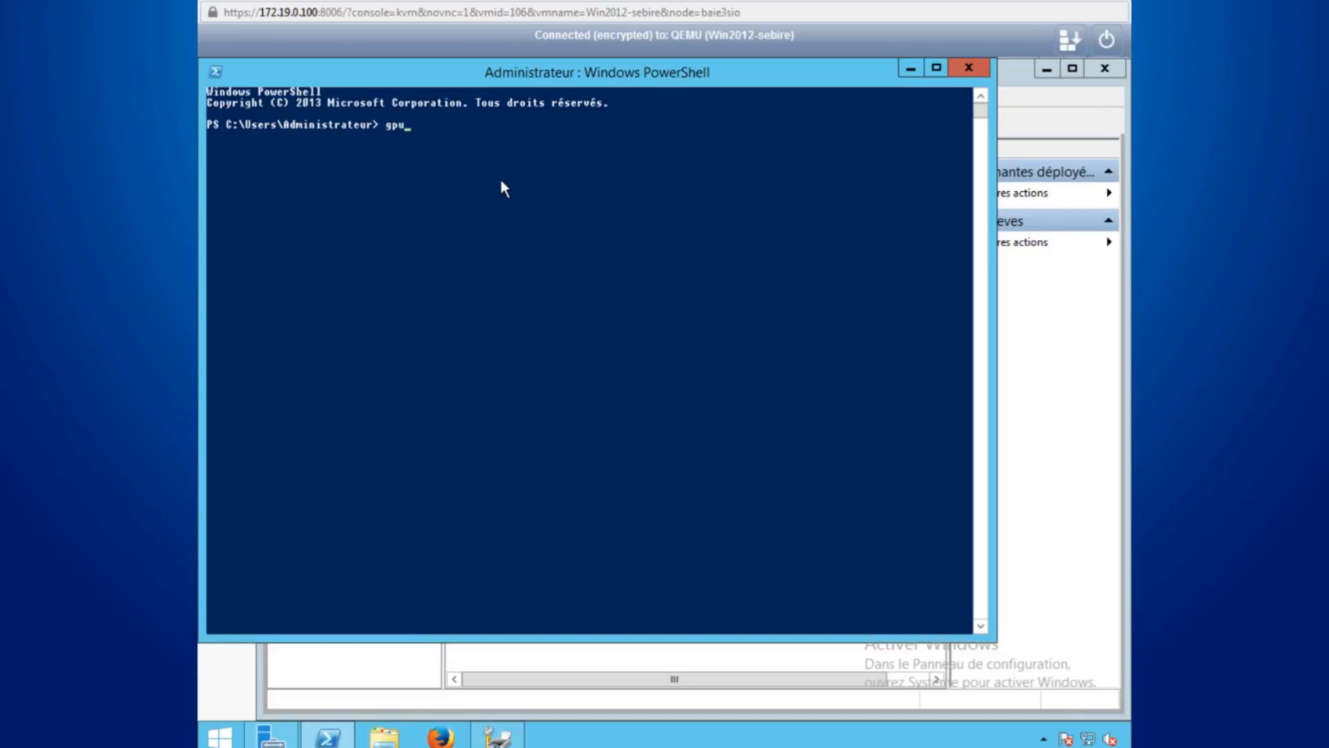
{"action": "type", "text": "pdate /force"}
{"action": "key", "text": "Return"}
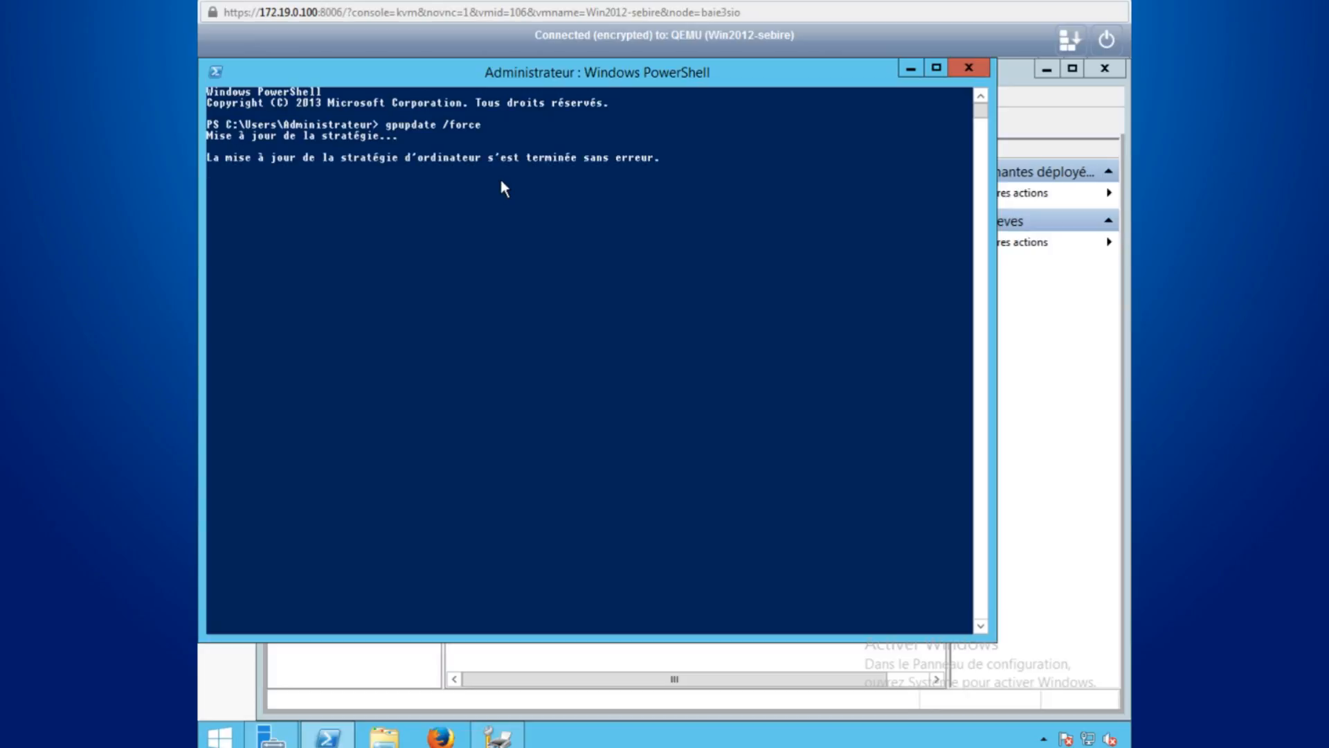
{"action": "key", "text": "Return"}
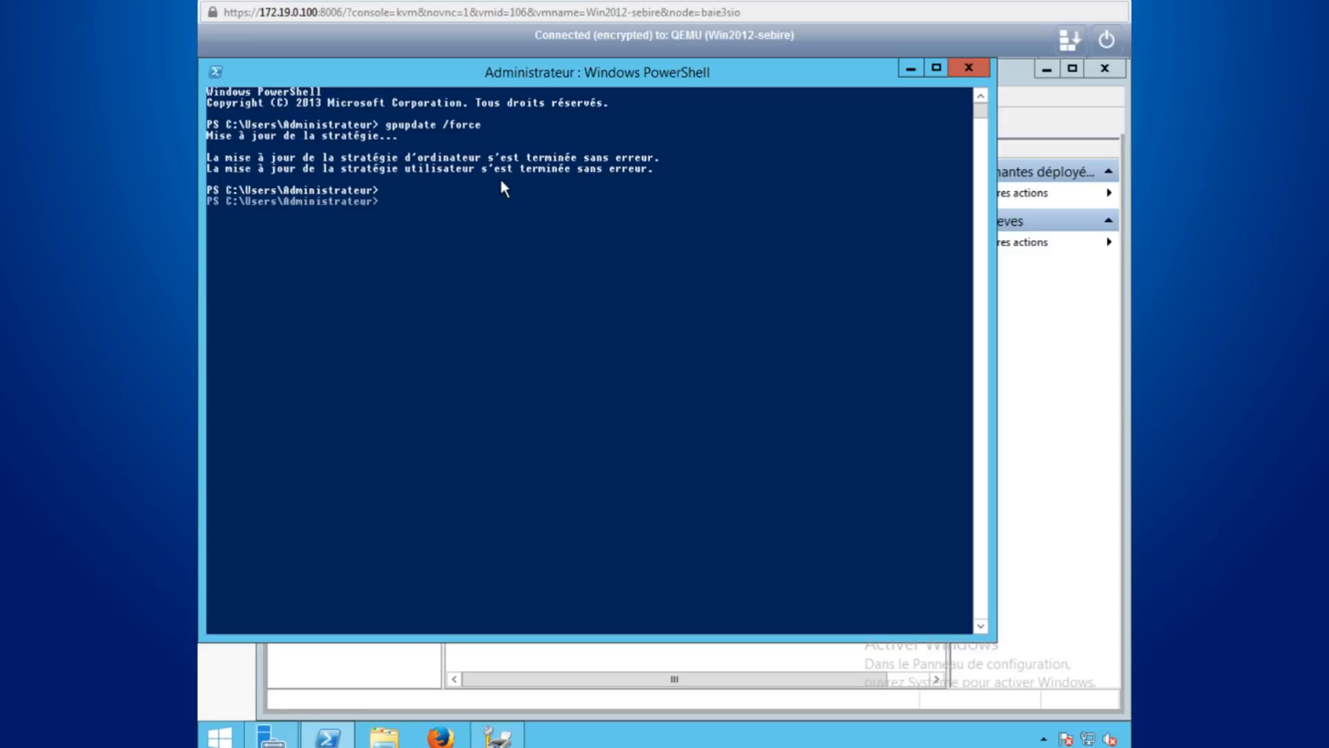
{"action": "left_click", "coordinate": [981, 67]}
{"action": "left_click", "coordinate": [1108, 70]}
{"action": "left_click", "coordinate": [1108, 71]}
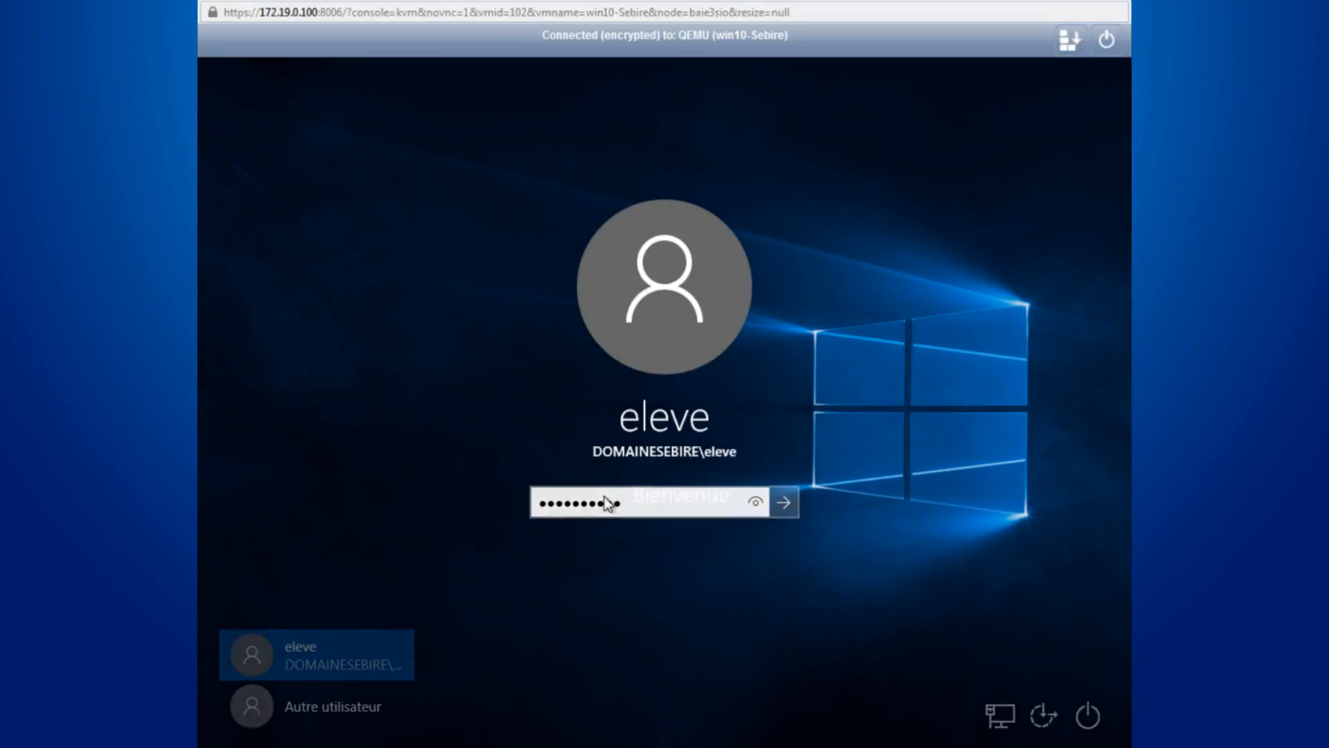
- Sign in to the Windows 10 client as eleve and check the installed printers in the Imprimantes et scanners settings
{"action": "key", "text": "Return"}
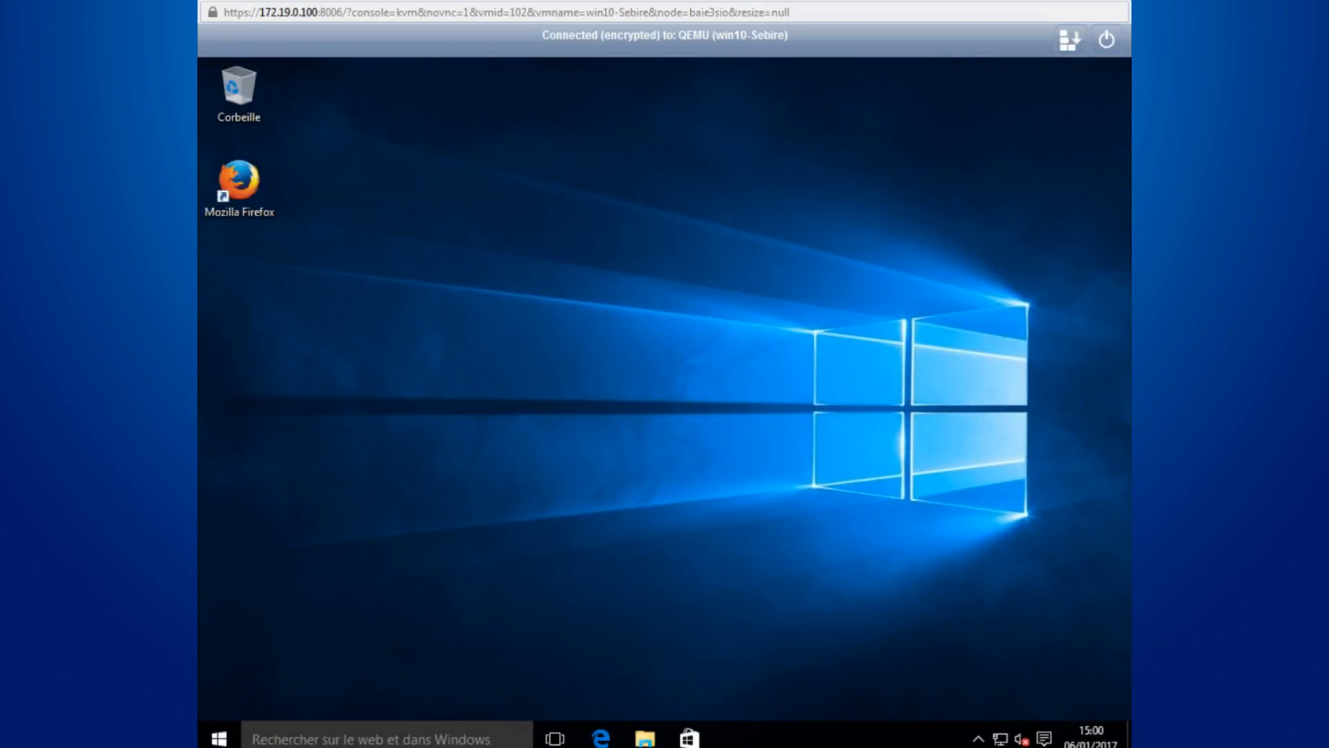
{"action": "left_click", "coordinate": [410, 738]}
{"action": "type", "text": "impr"}
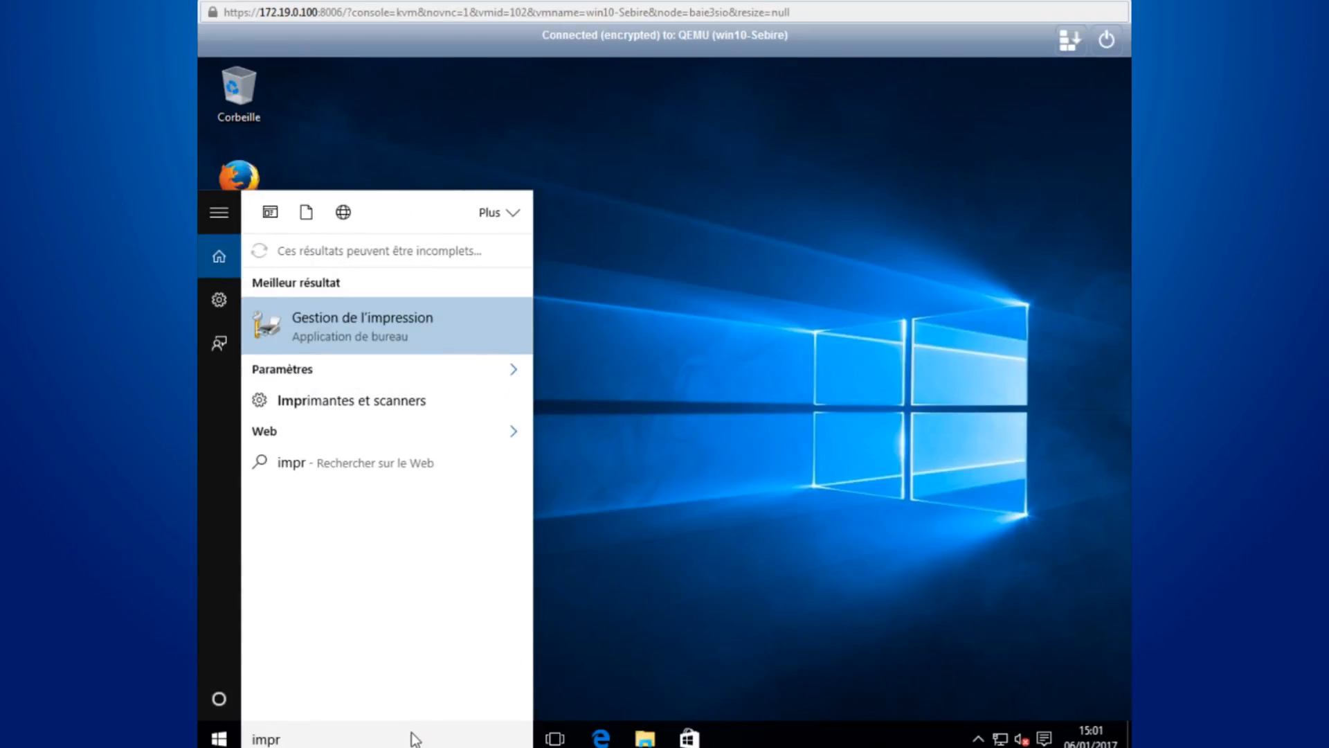
{"action": "key", "text": "Down"}
{"action": "key", "text": "Down"}
{"action": "key", "text": "Return"}
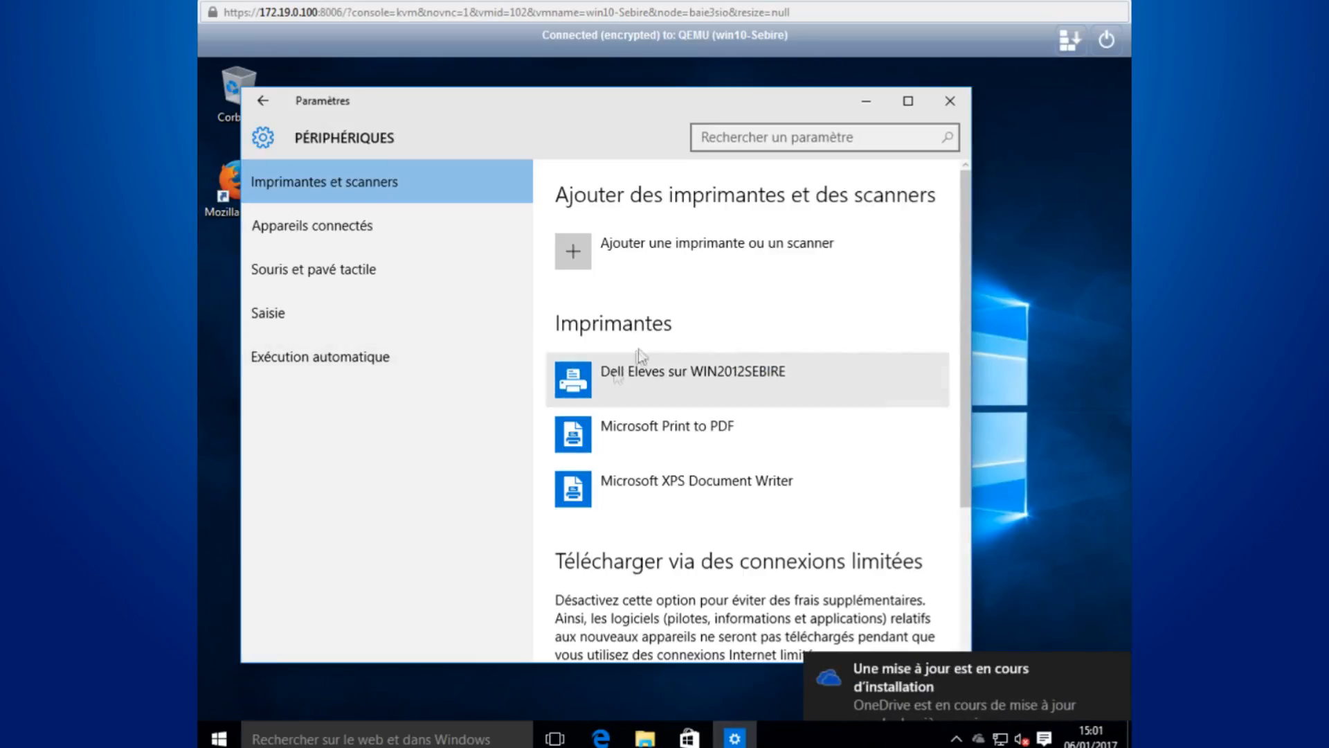
{"action": "left_click", "coordinate": [951, 98]}
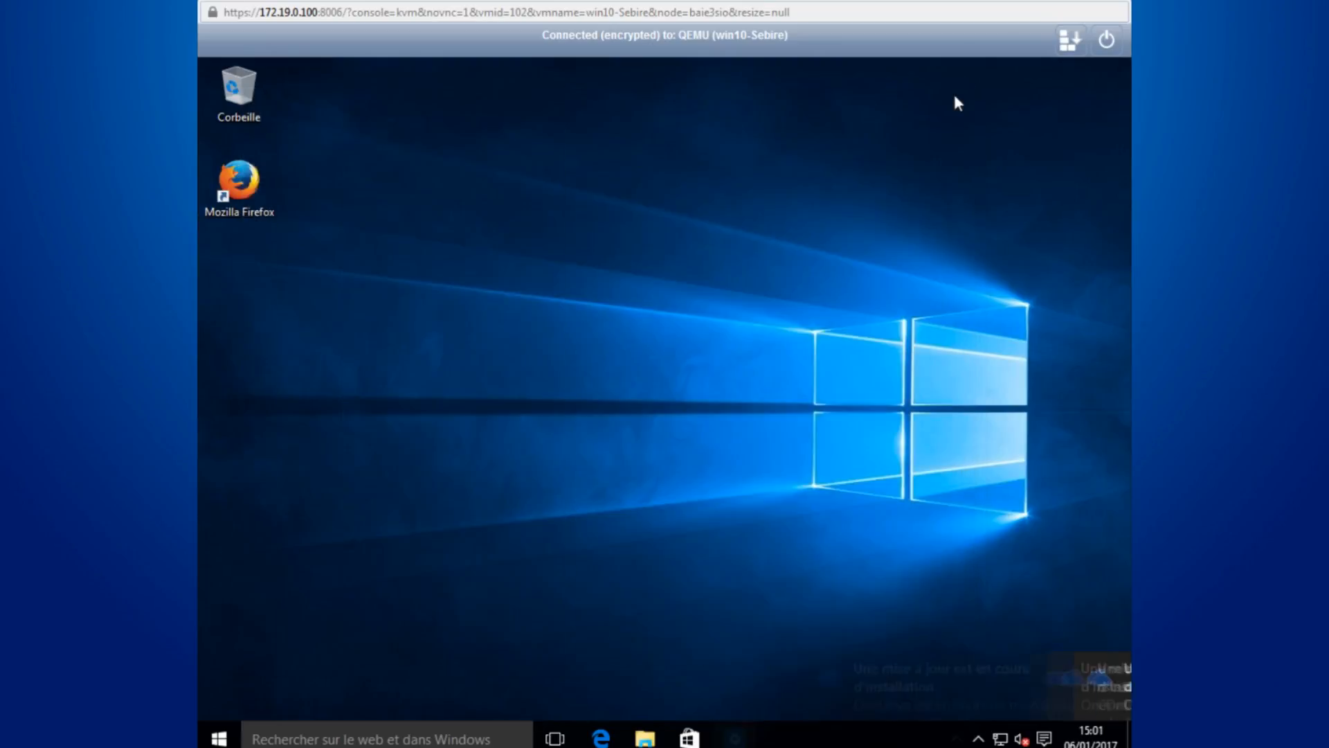
- Sign out the eleve session and sign in to the domain as prof with the account password
{"action": "left_click", "coordinate": [219, 738]}
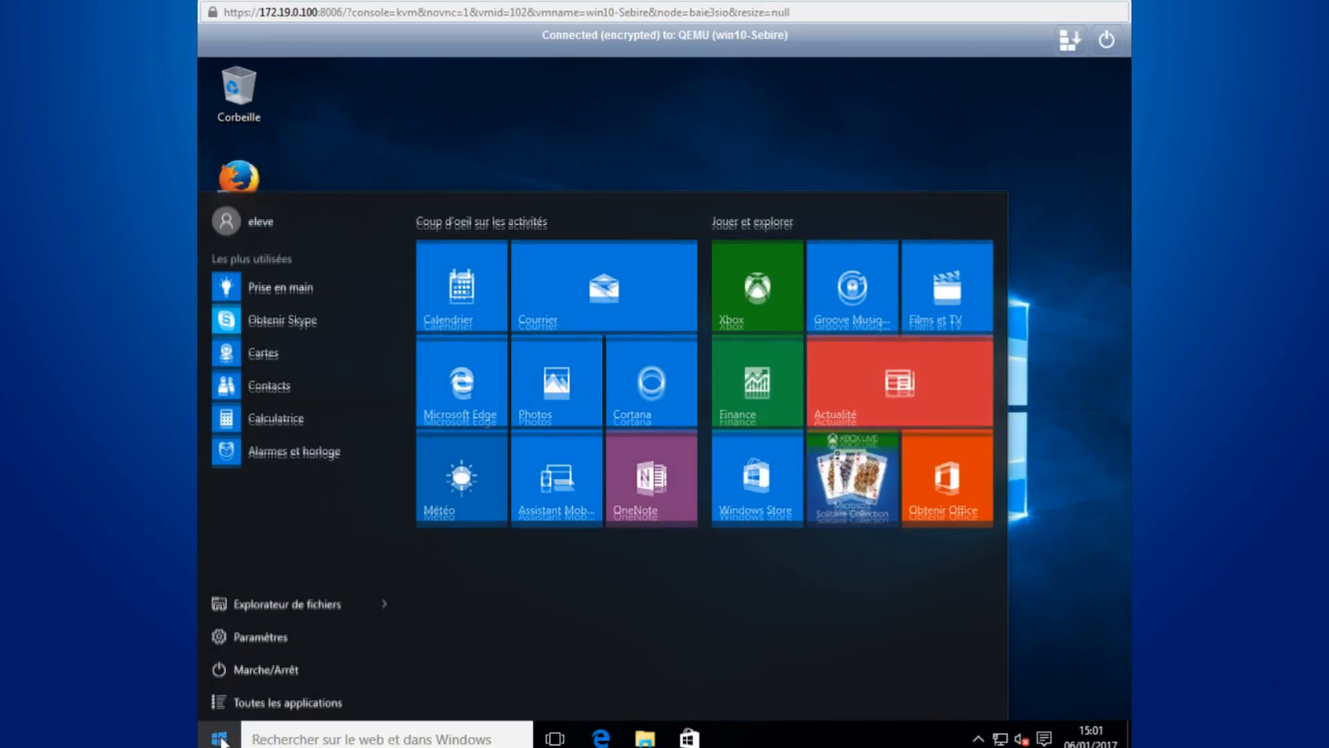
{"action": "left_click", "coordinate": [226, 666]}
{"action": "left_click", "coordinate": [292, 632]}
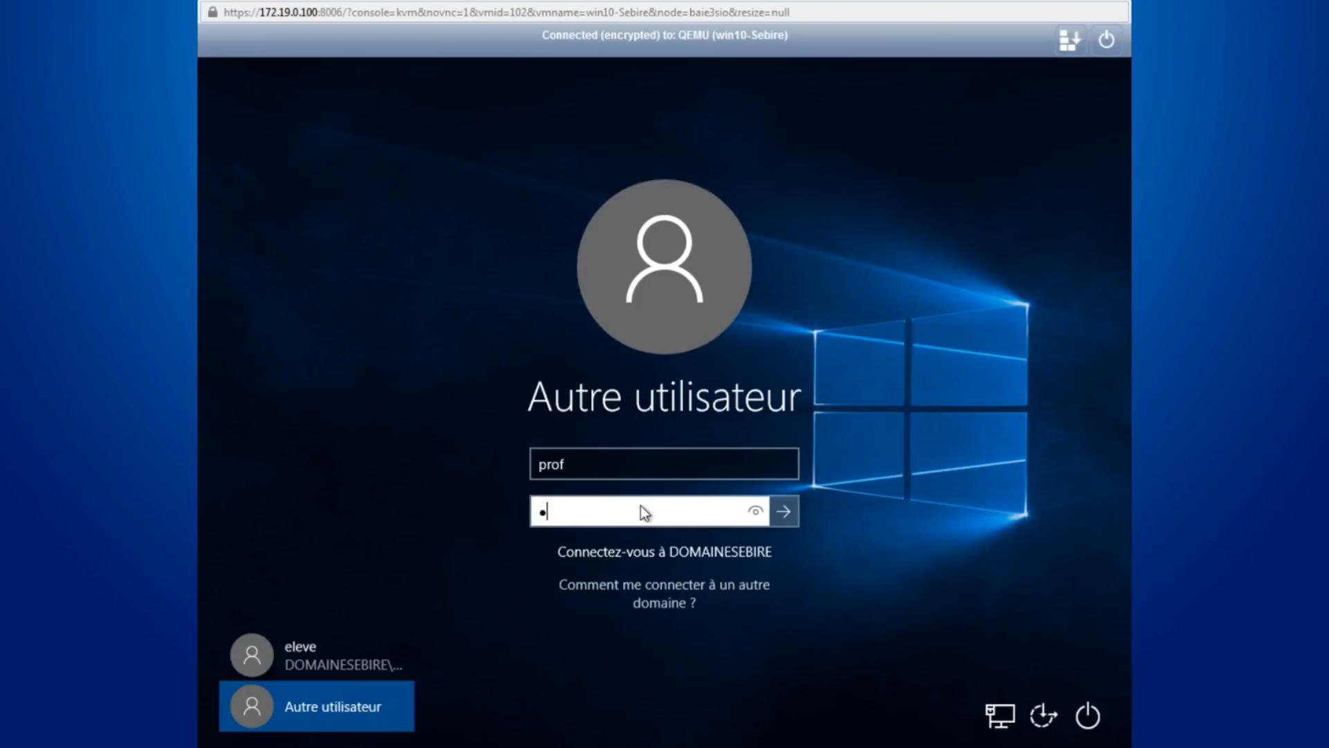
{"action": "type", "text": "********"}
{"action": "key", "text": "Return"}
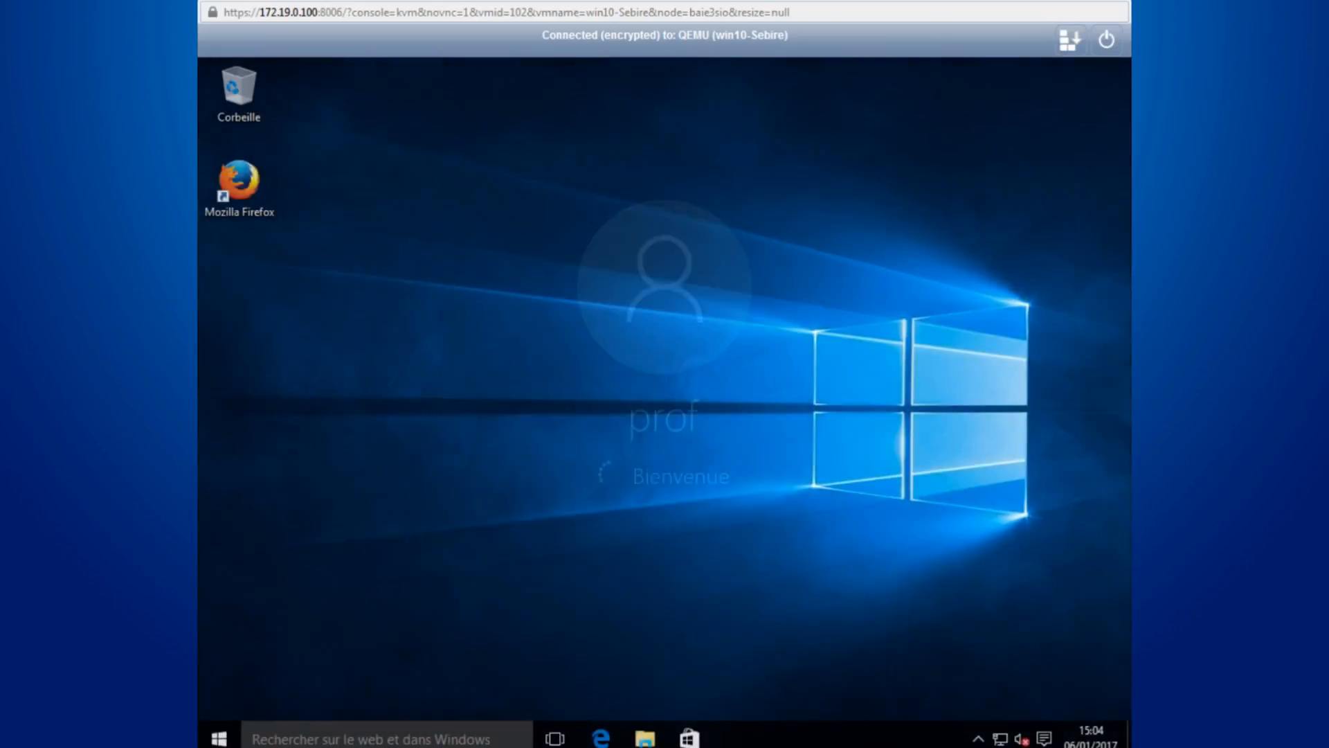
- Search for impri, check the printers in Périphériques et imprimantes for the prof session, and close the window
{"action": "left_click", "coordinate": [374, 733]}
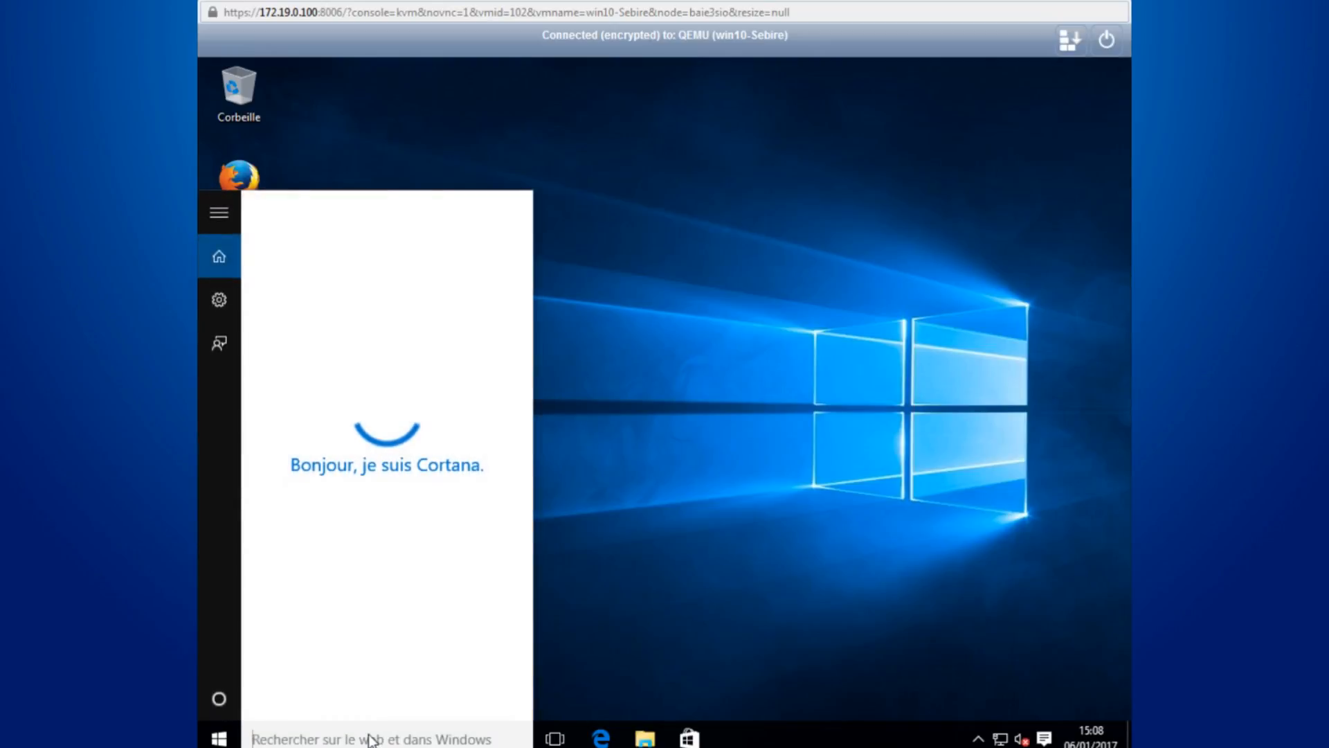
{"action": "type", "text": "impri"}
{"action": "key", "text": "Return"}
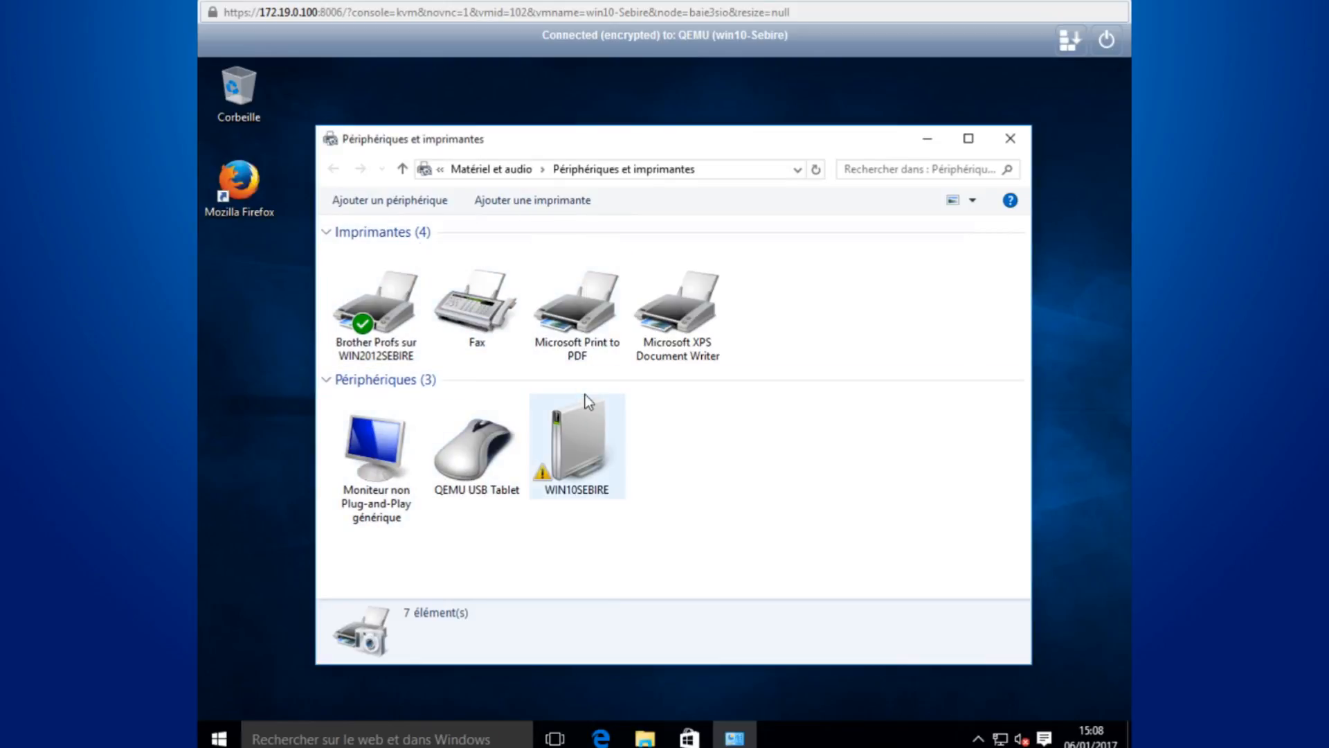
{"action": "left_click", "coordinate": [1008, 139]}
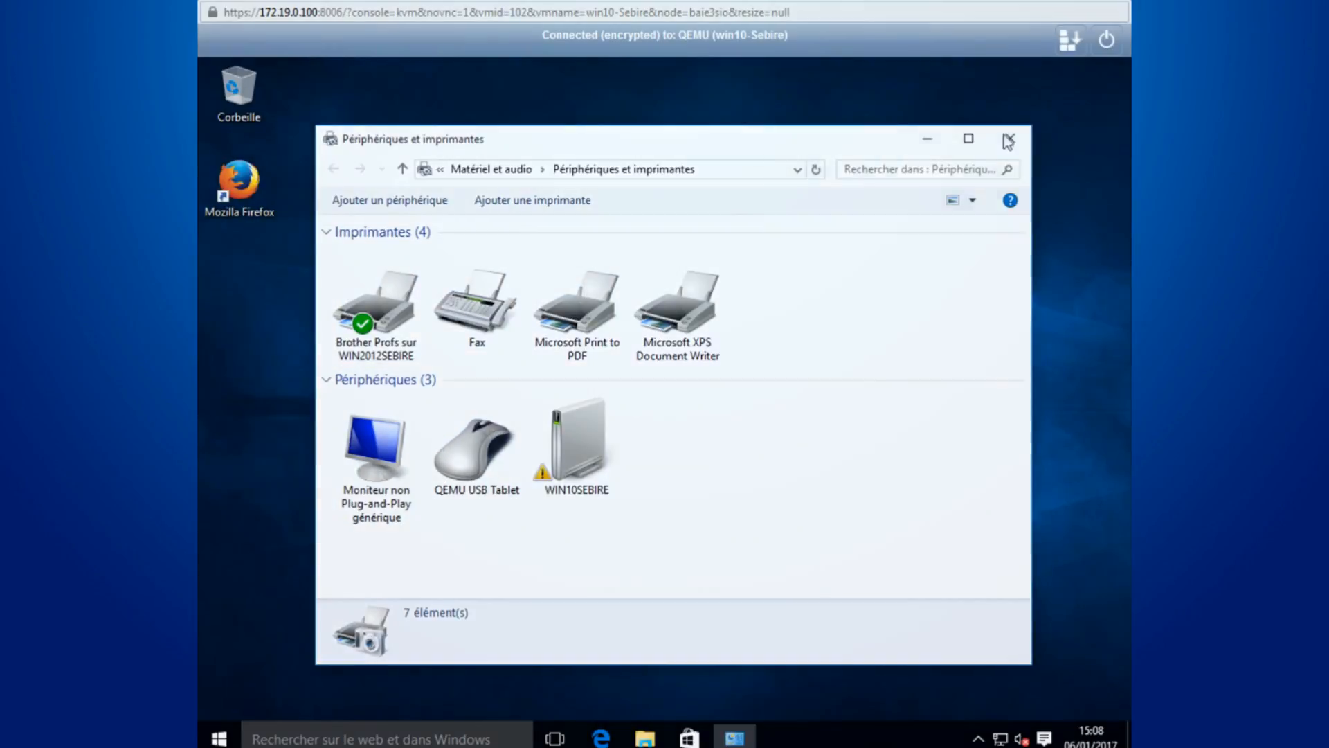